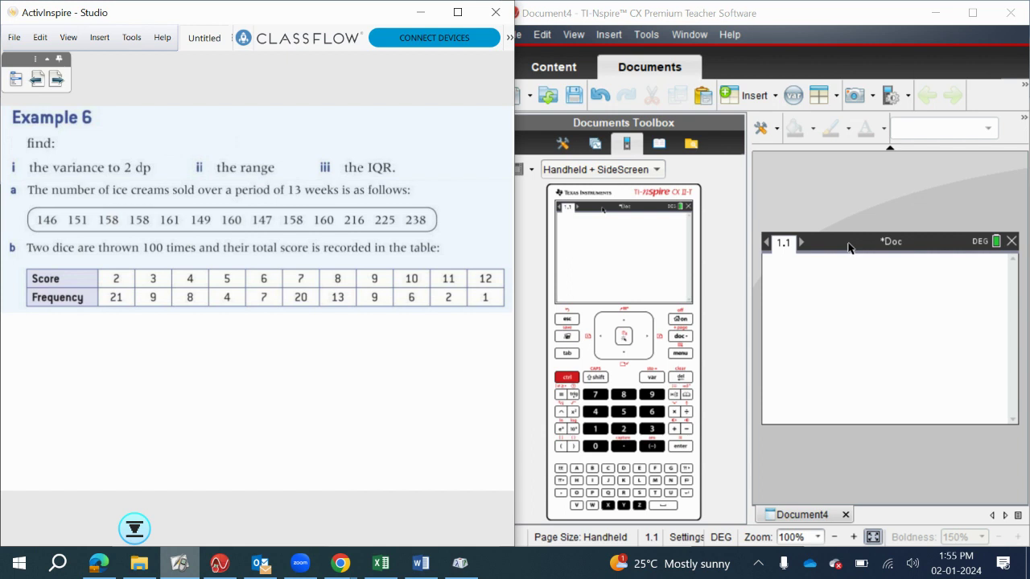
# - Add a Lists & Spreadsheet page to the TI-Nspire document and name column A "ice"
pyautogui.click(849, 247)
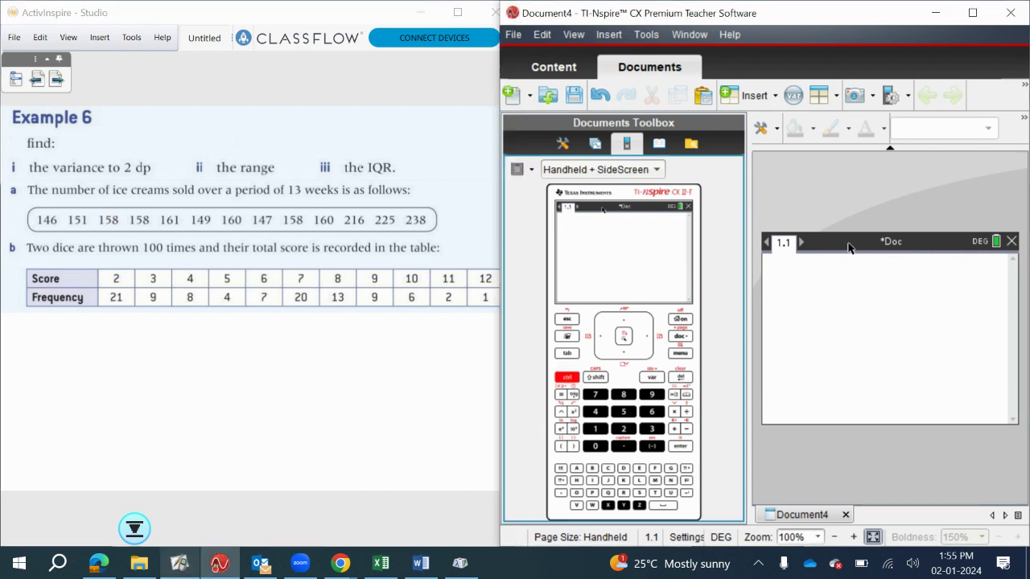
pyautogui.hotkey('ctrl', 'i')
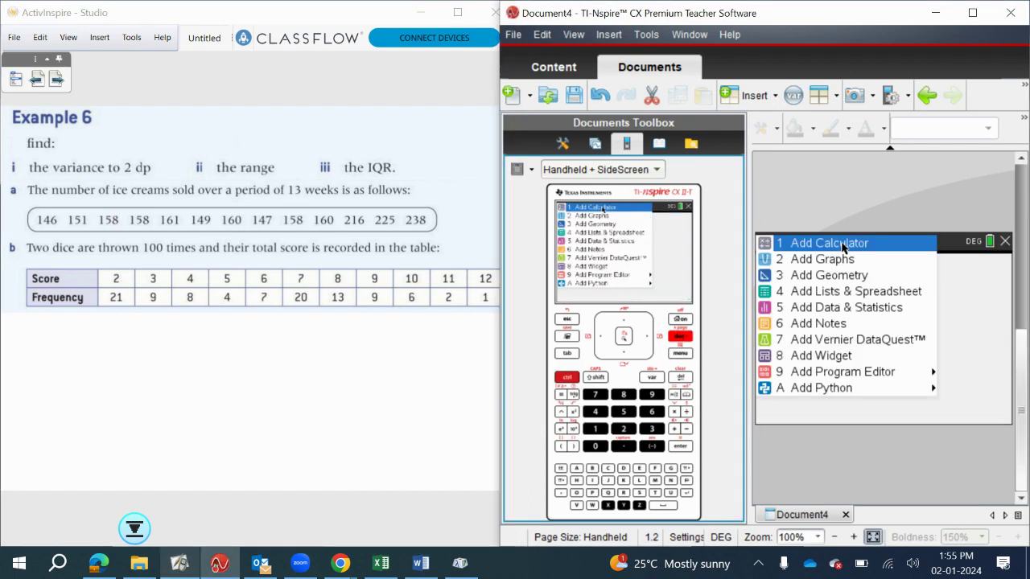
pyautogui.click(834, 291)
pyautogui.click(584, 220)
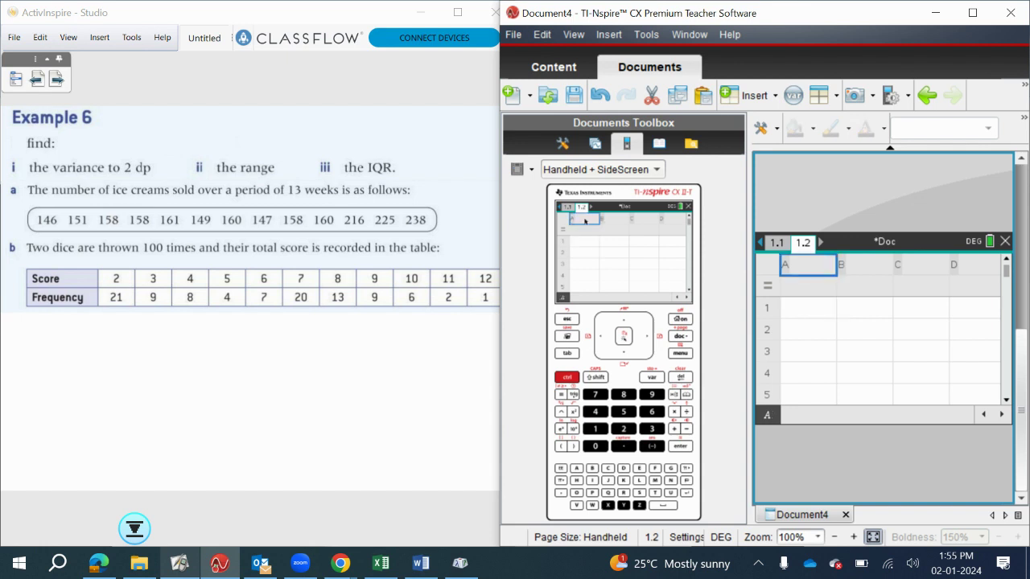
pyautogui.write('ice')
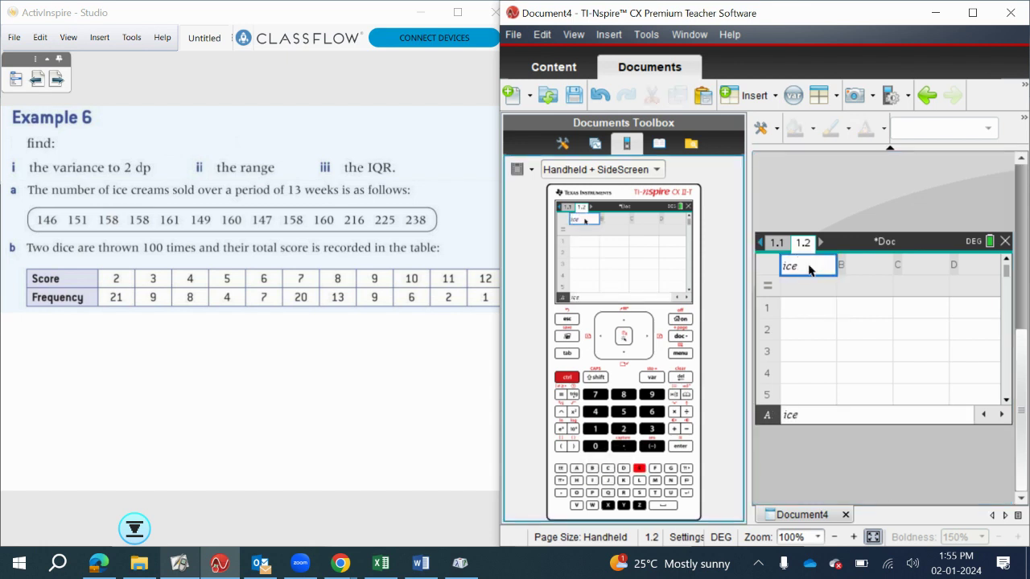
pyautogui.press('Return')
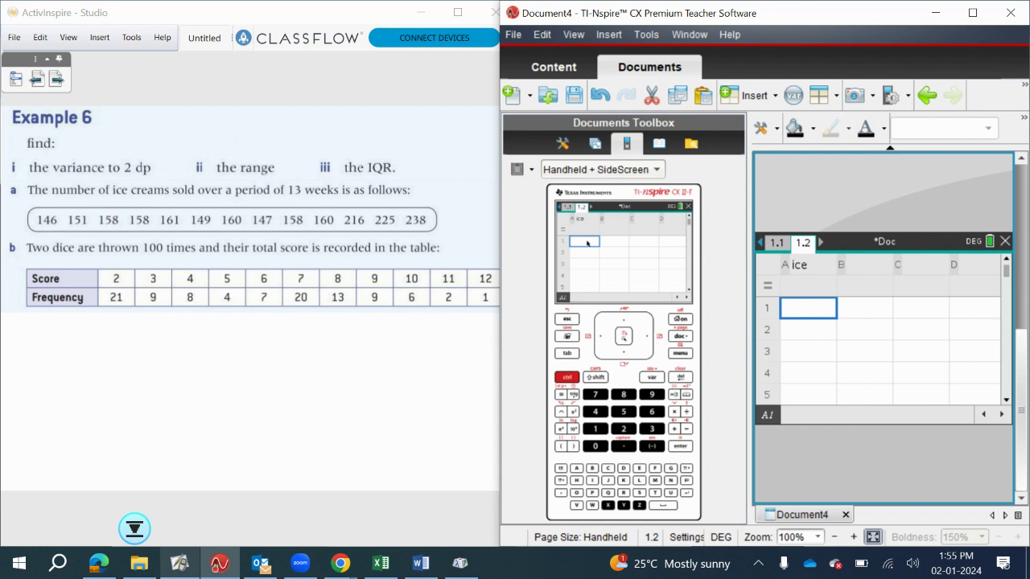
# - Enter the first five ice cream sales values, 146, 151, 158, 158 and 161, in cells A1 to A5
pyautogui.write('146')
pyautogui.press('Return')
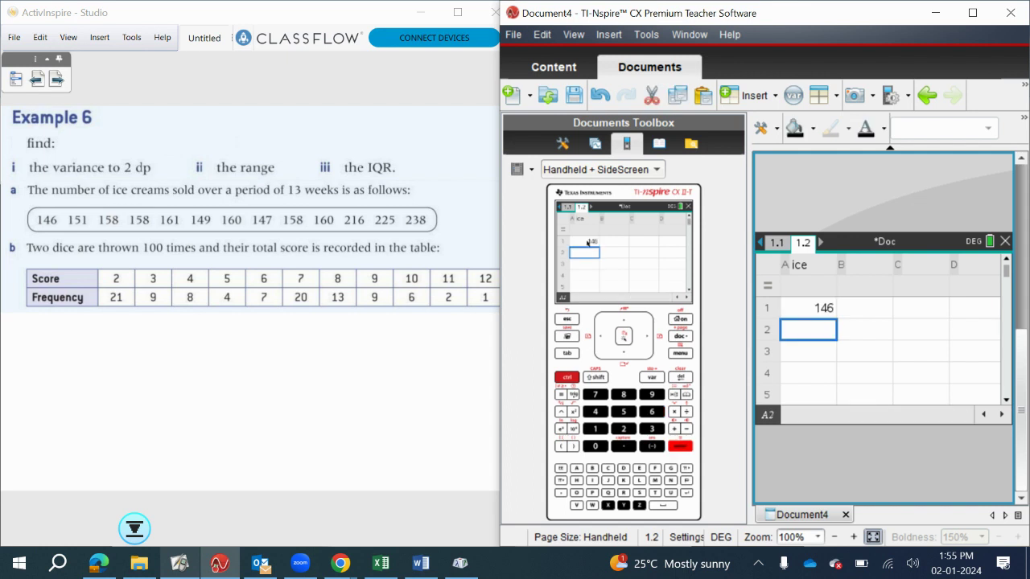
pyautogui.write('151')
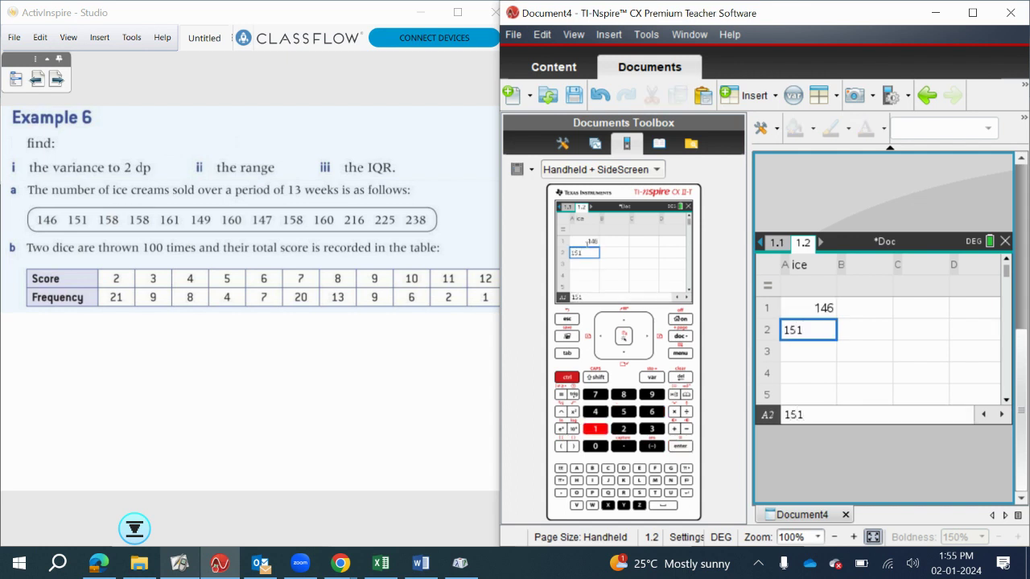
pyautogui.press('Return')
pyautogui.write('158')
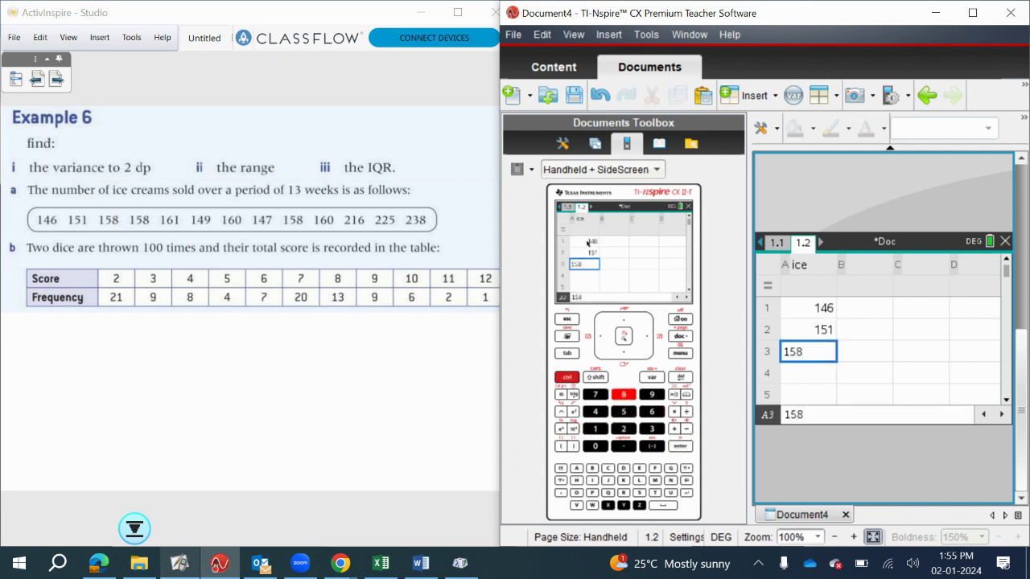
pyautogui.press('Return')
pyautogui.write('158')
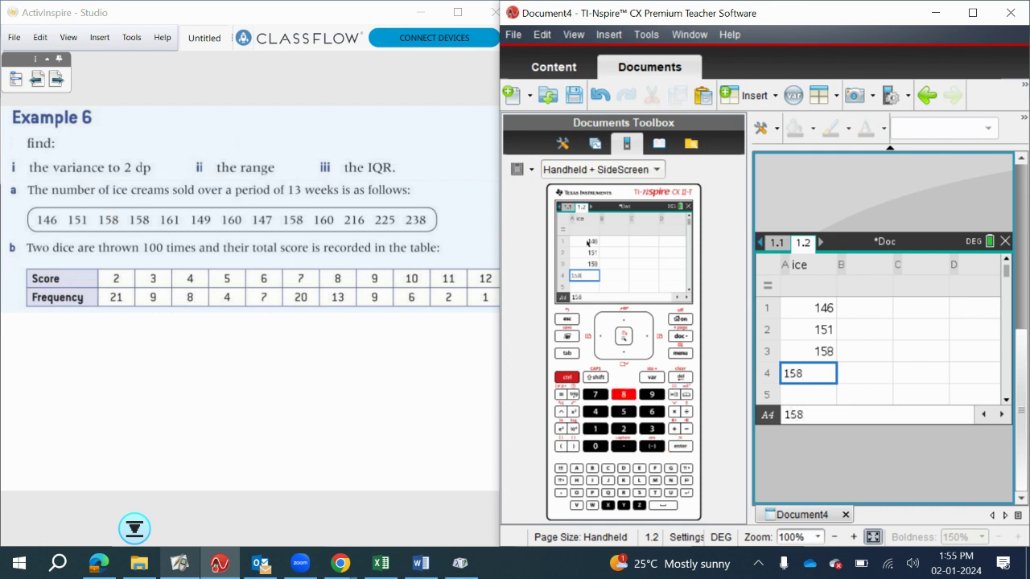
pyautogui.press('Return')
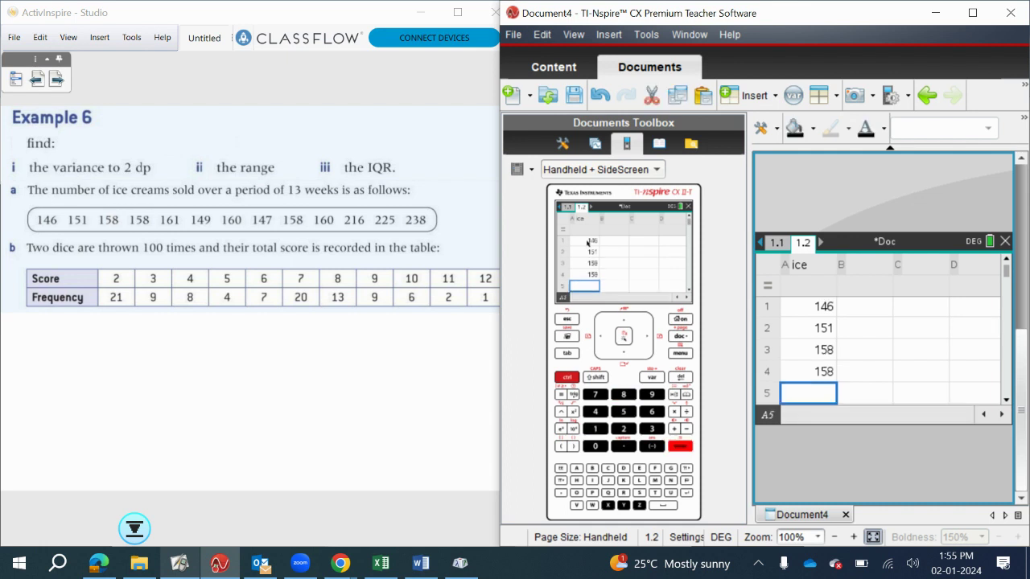
pyautogui.write('161')
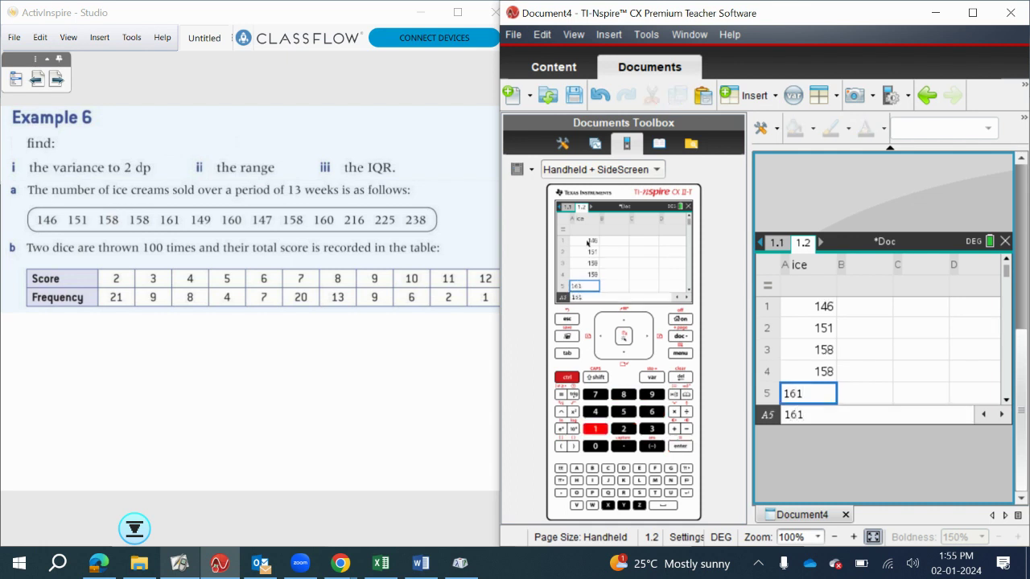
pyautogui.press('Return')
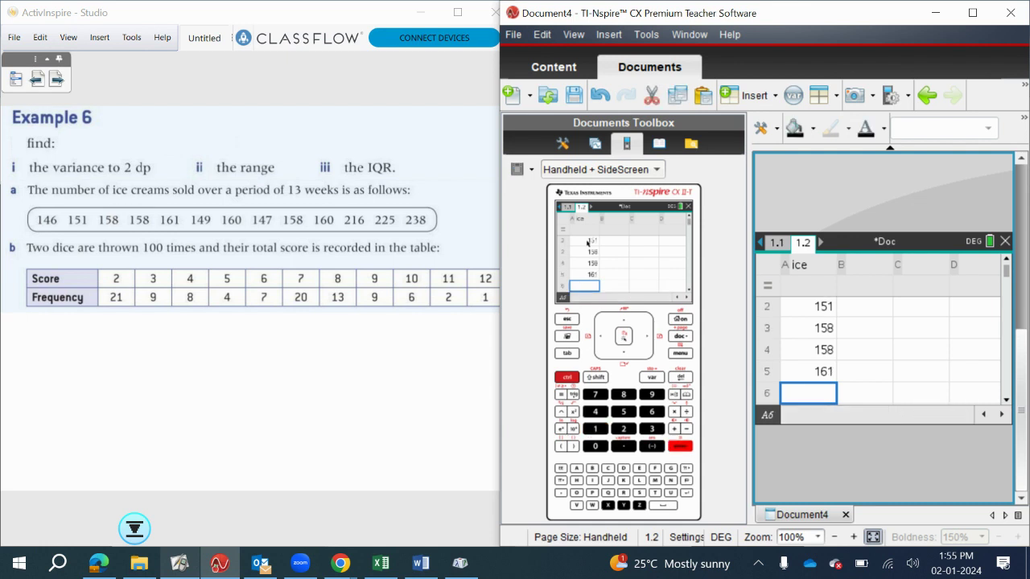
# - Enter 149, 160, 147, 158 and 160 in cells A6 to A10 of the ice column
pyautogui.write('149')
pyautogui.press('Return')
pyautogui.write('160')
pyautogui.press('Return')
pyautogui.write('147')
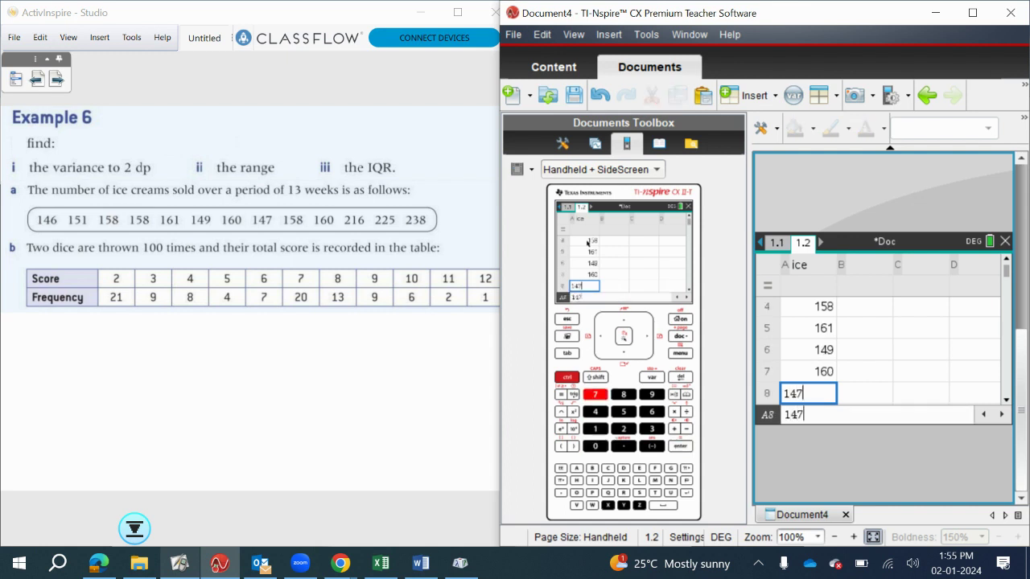
pyautogui.press('Return')
pyautogui.write('158')
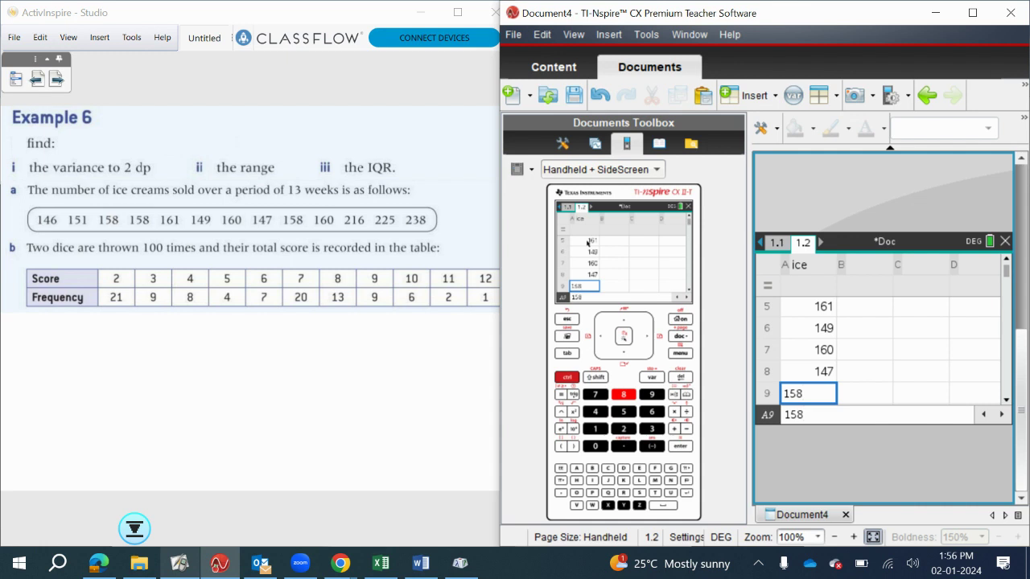
pyautogui.press('Return')
pyautogui.write('1')
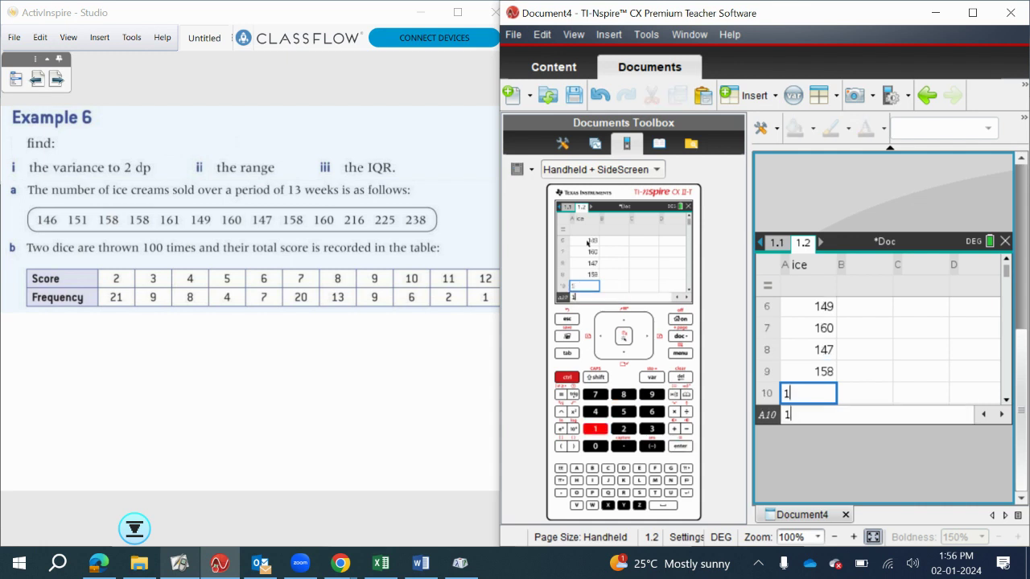
pyautogui.write('60')
pyautogui.press('Return')
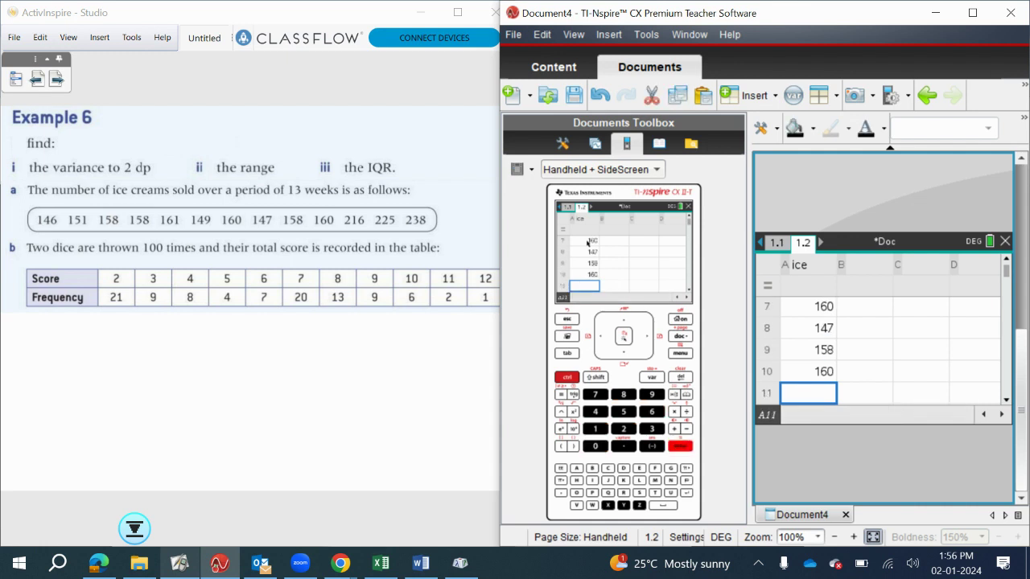
# - Complete the ice column by entering 216, 225 and 238 in cells A11 to A13
pyautogui.write('216')
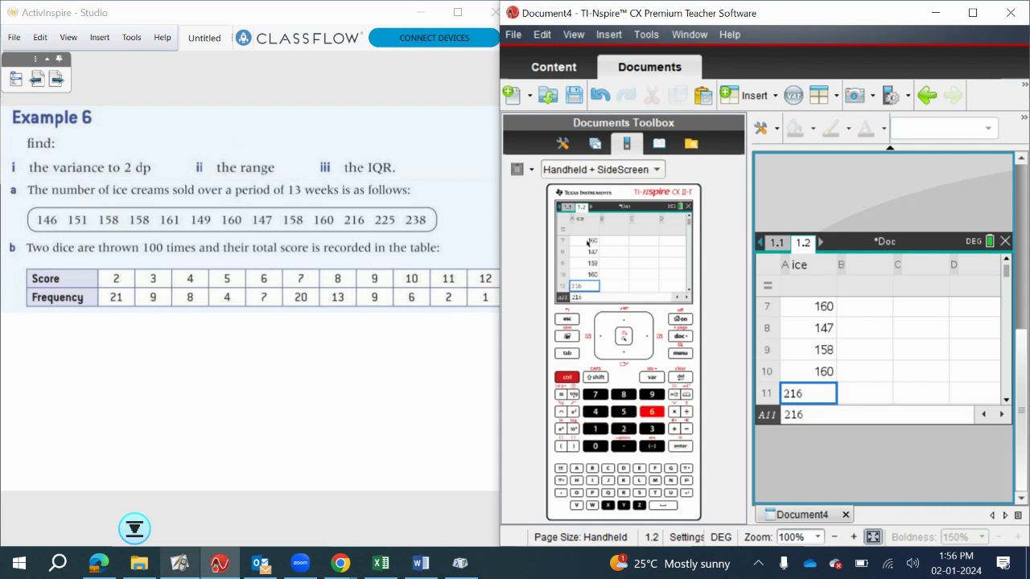
pyautogui.press('Return')
pyautogui.write('2256')
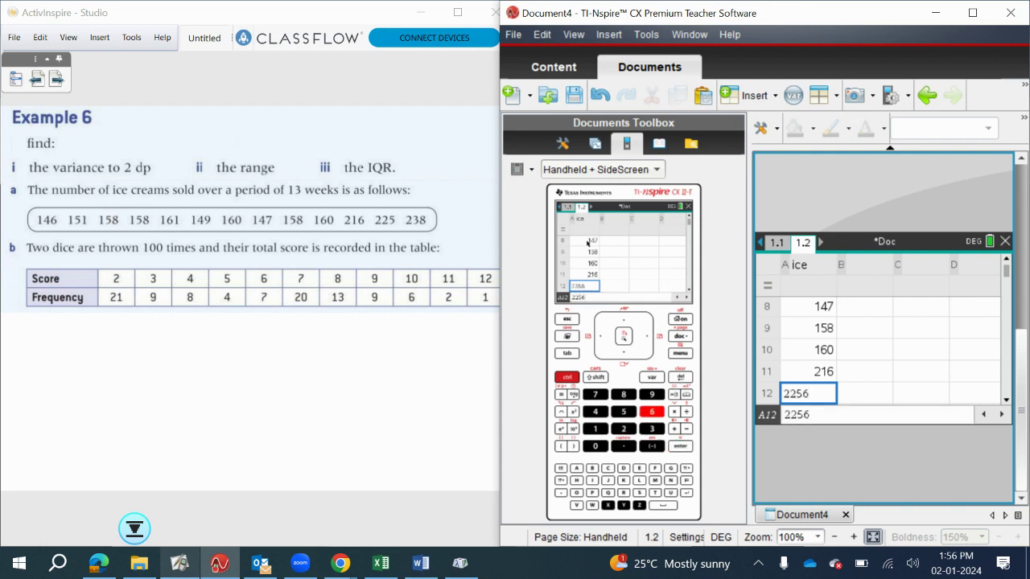
pyautogui.press('BackSpace')
pyautogui.press('Return')
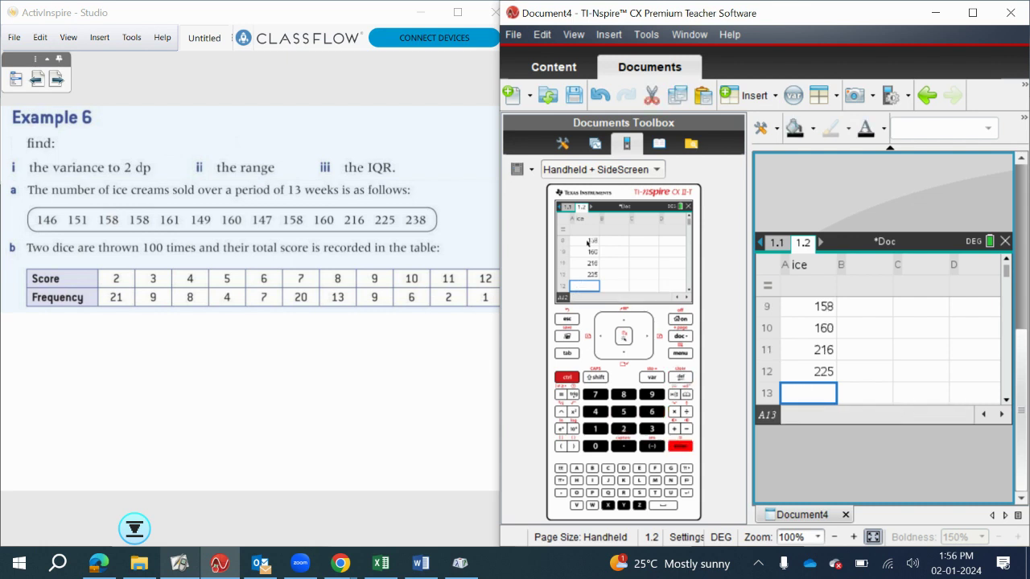
pyautogui.write('238')
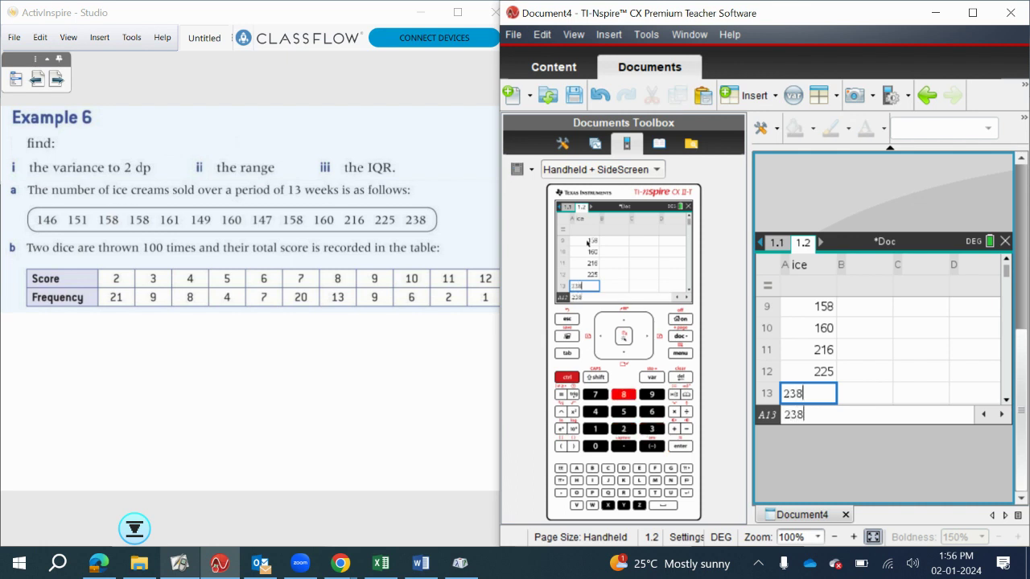
pyautogui.press('Return')
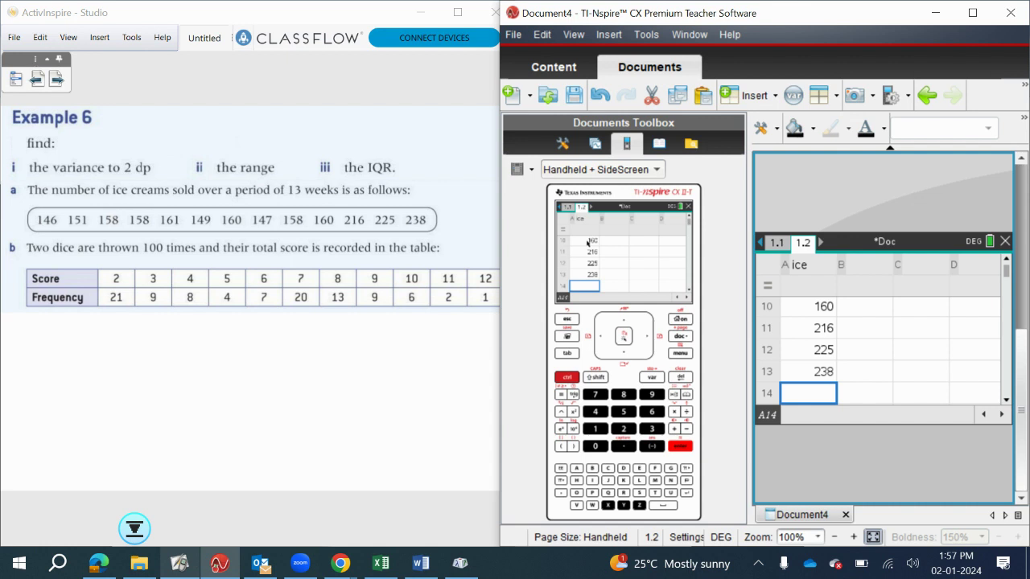
pyautogui.click(567, 208)
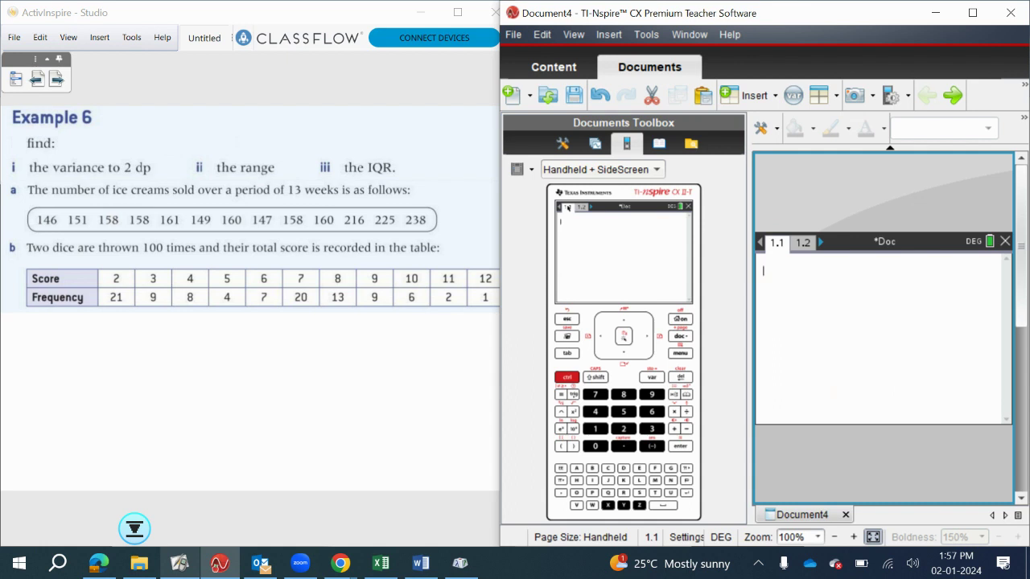
pyautogui.click(802, 243)
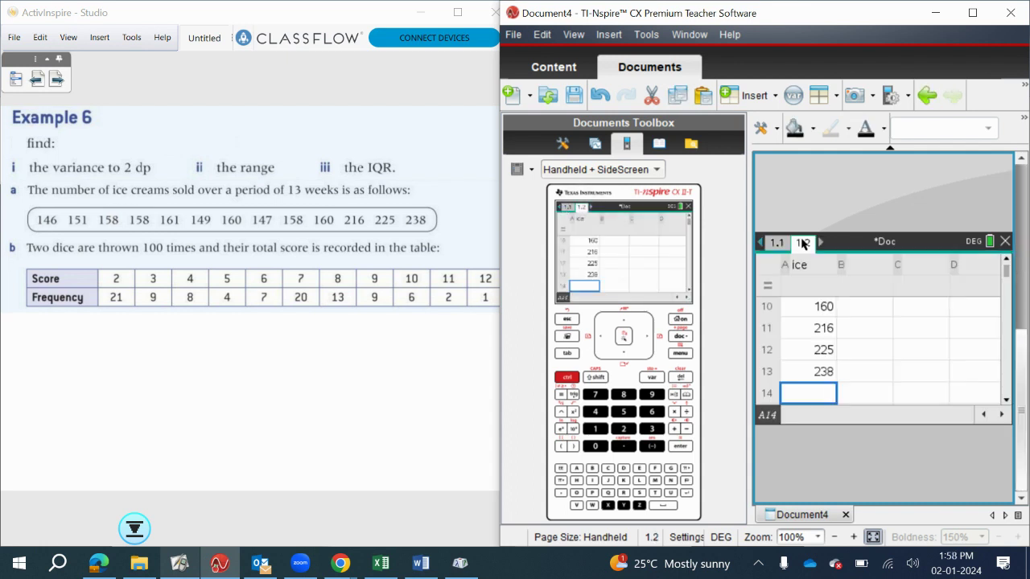
pyautogui.press('Up')
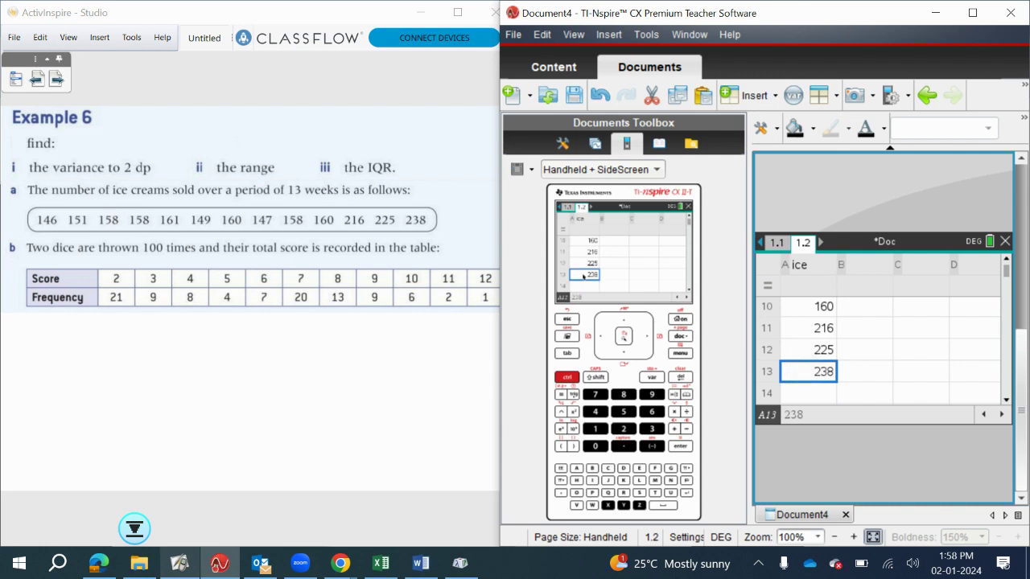
pyautogui.press('Return')
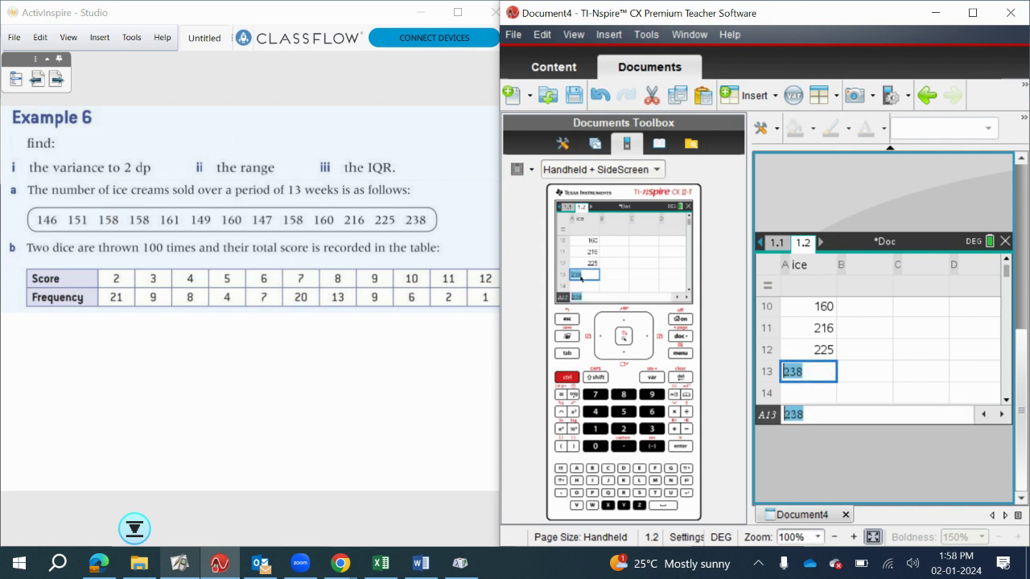
pyautogui.press('Return')
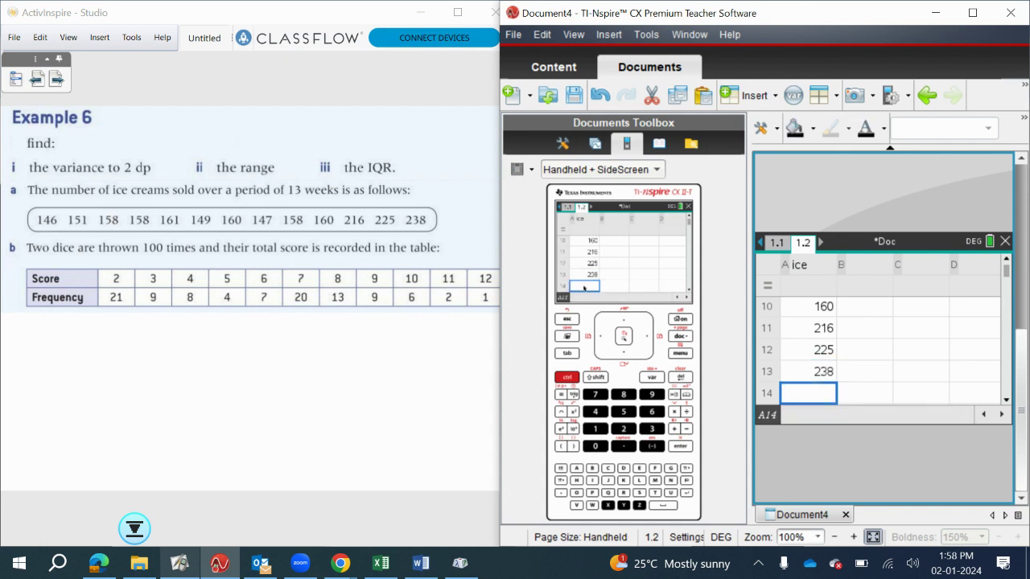
# - Run One-Variable Statistics on calculator page 1.1 for a single list, using ice as the X1 list, and review the results
pyautogui.click(567, 207)
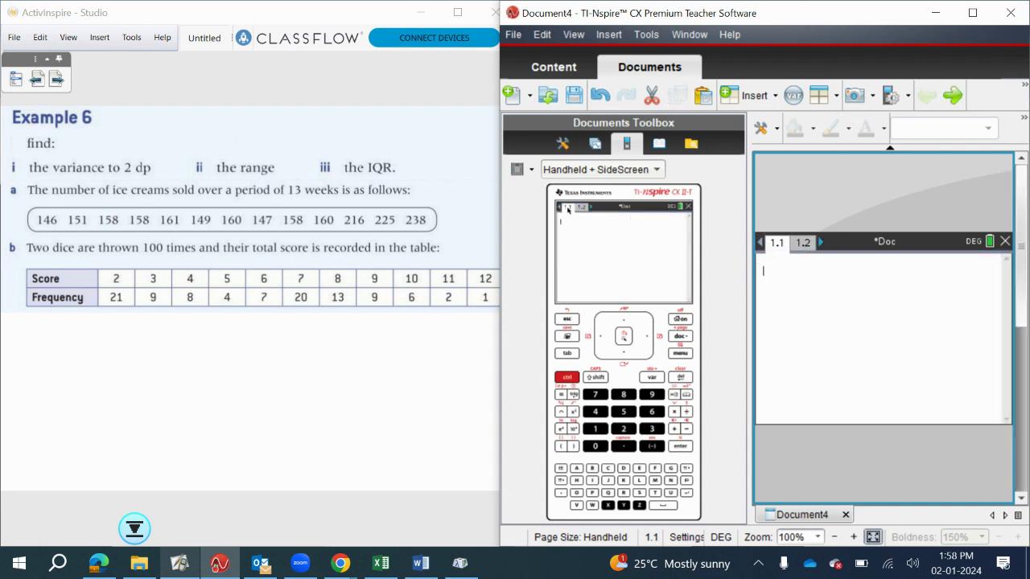
pyautogui.rightClick(778, 249)
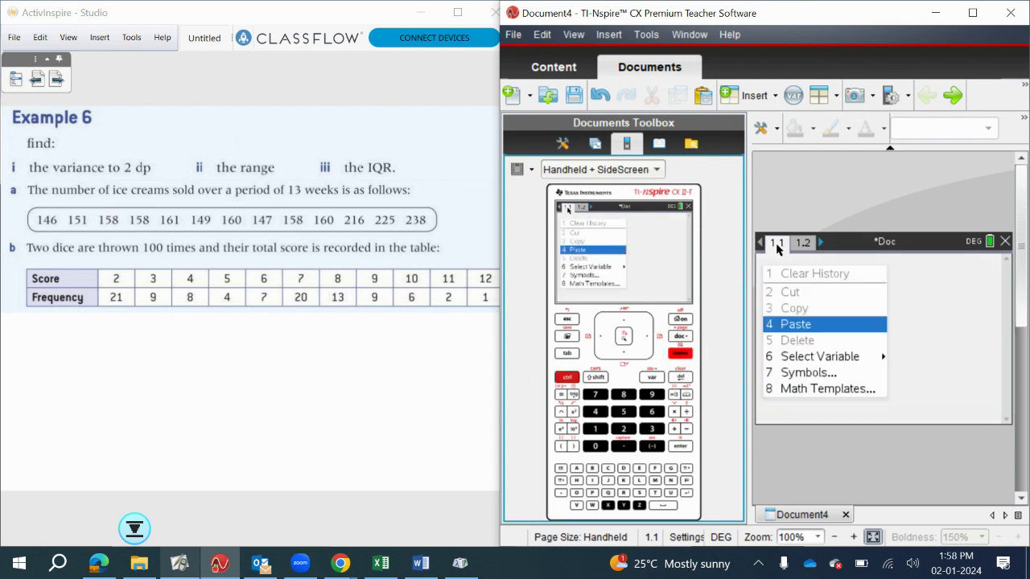
pyautogui.press('Escape')
pyautogui.hotkey('ctrl', 'm')
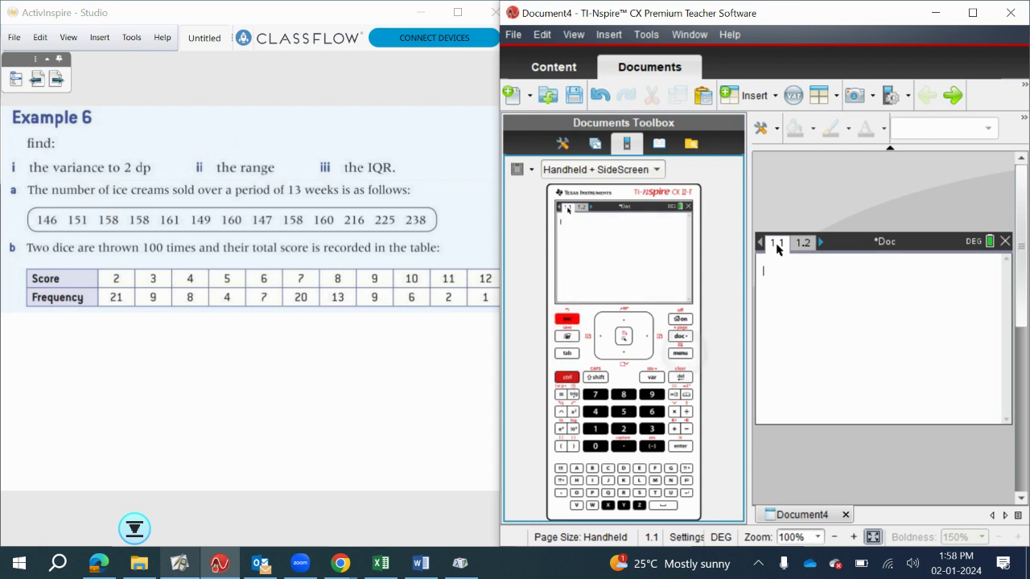
pyautogui.click(814, 321)
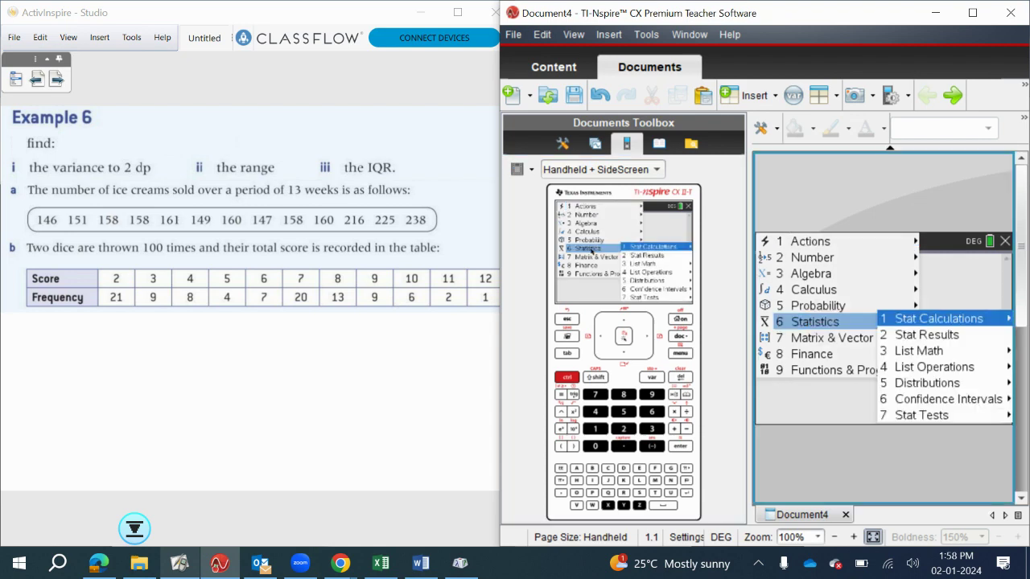
pyautogui.click(642, 247)
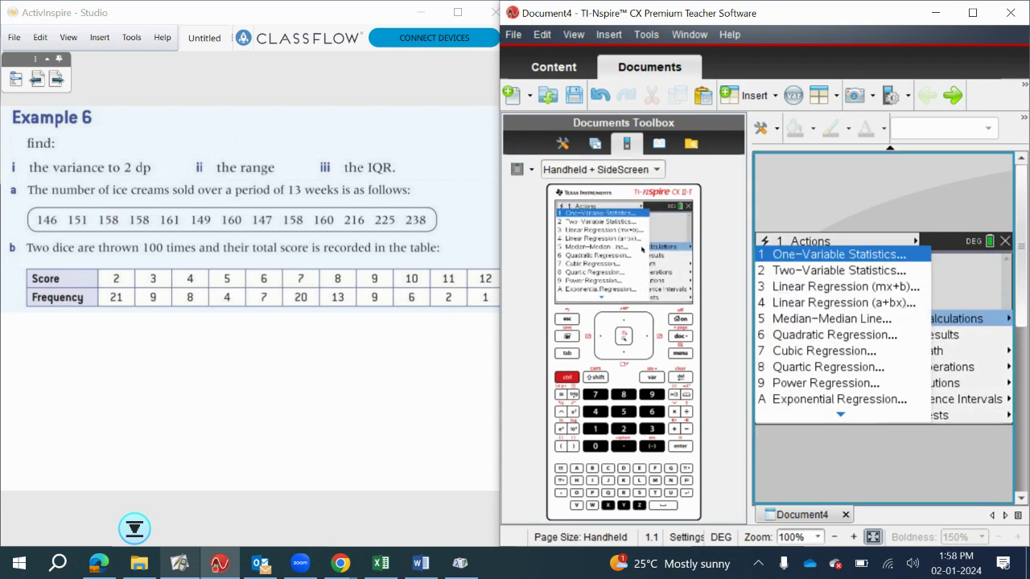
pyautogui.press('Return')
pyautogui.press('Return')
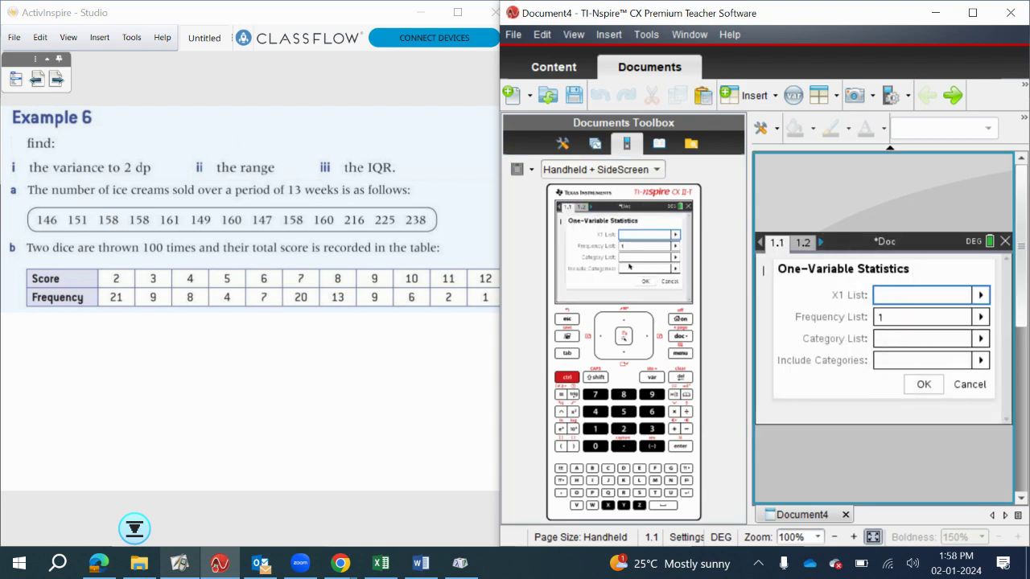
pyautogui.click(644, 234)
pyautogui.click(634, 247)
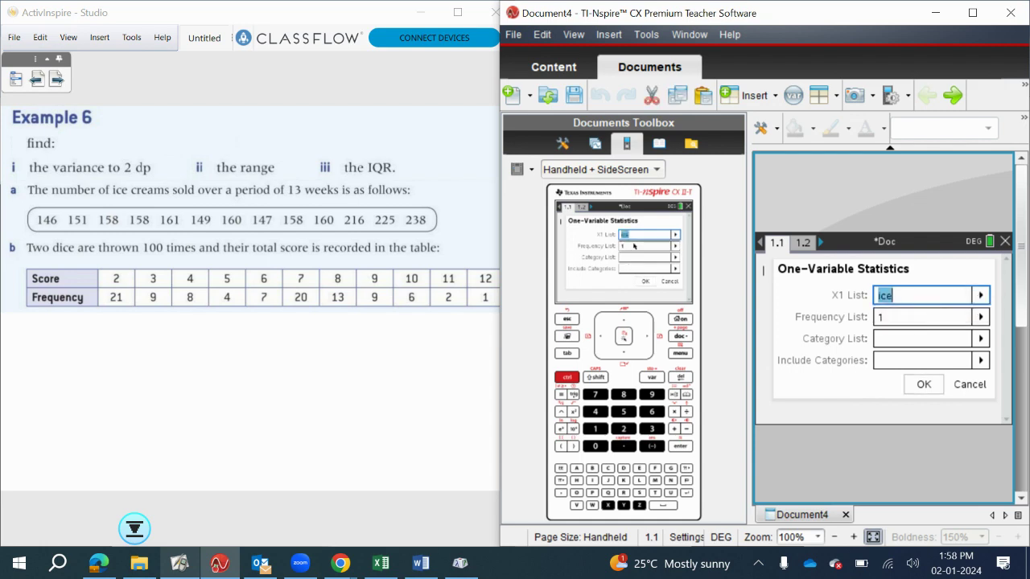
pyautogui.click(645, 281)
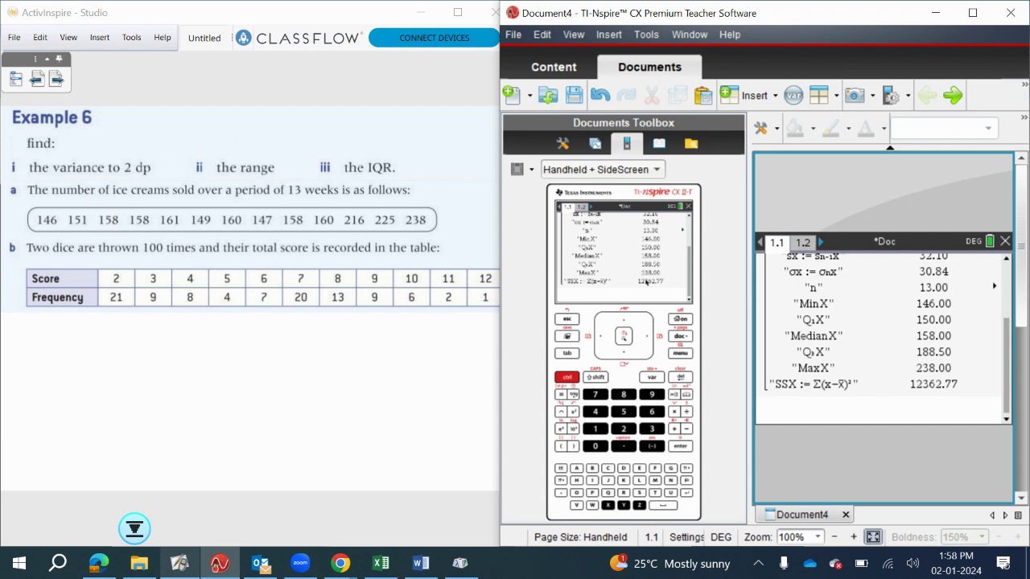
pyautogui.scroll(5, 645, 282)
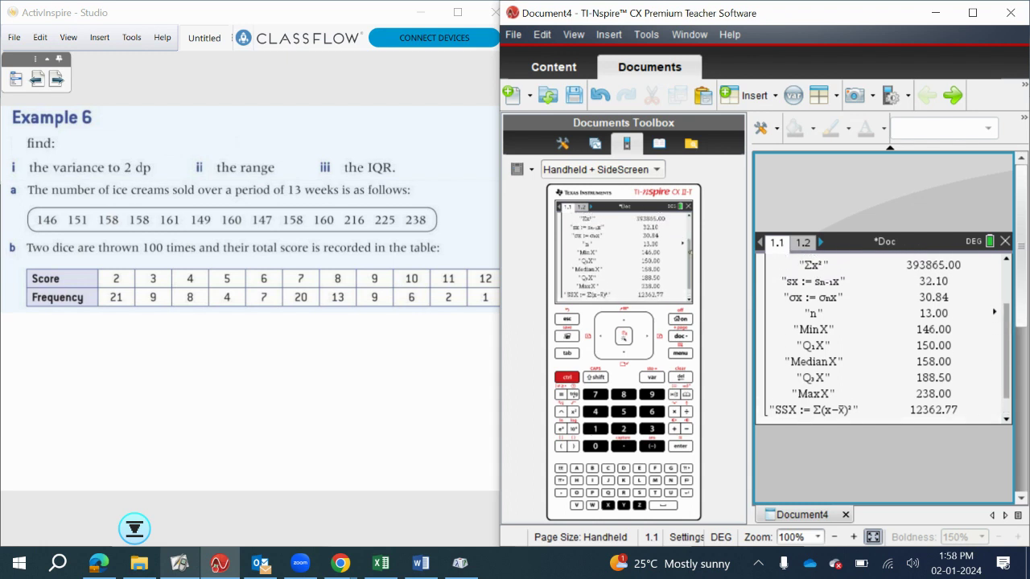
# - Review the statistics results, recall the population standard deviation stat.σx from the stored variables, evaluate it and square the answer
pyautogui.scroll(-1, 880, 338)
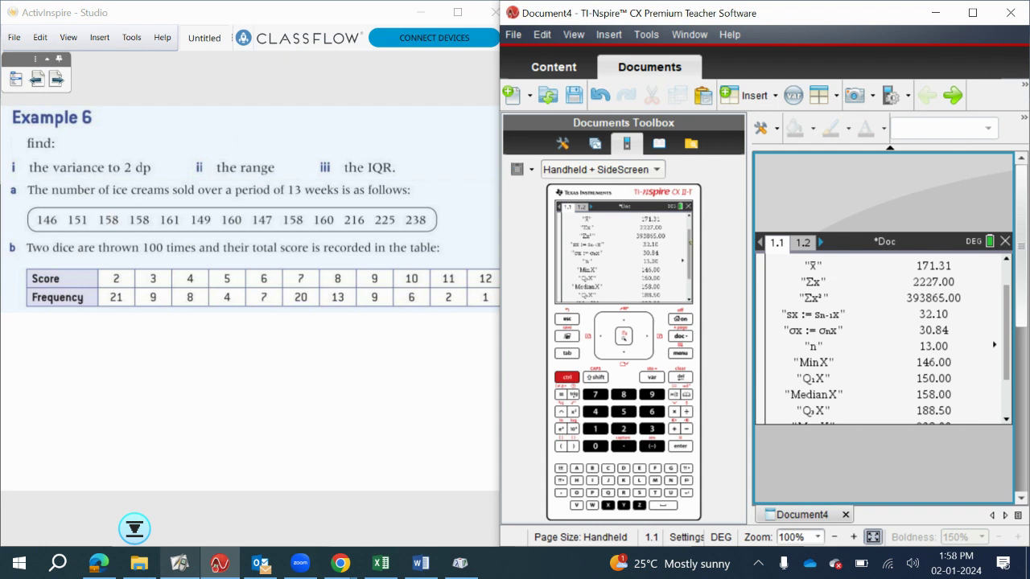
pyautogui.scroll(1, 882, 338)
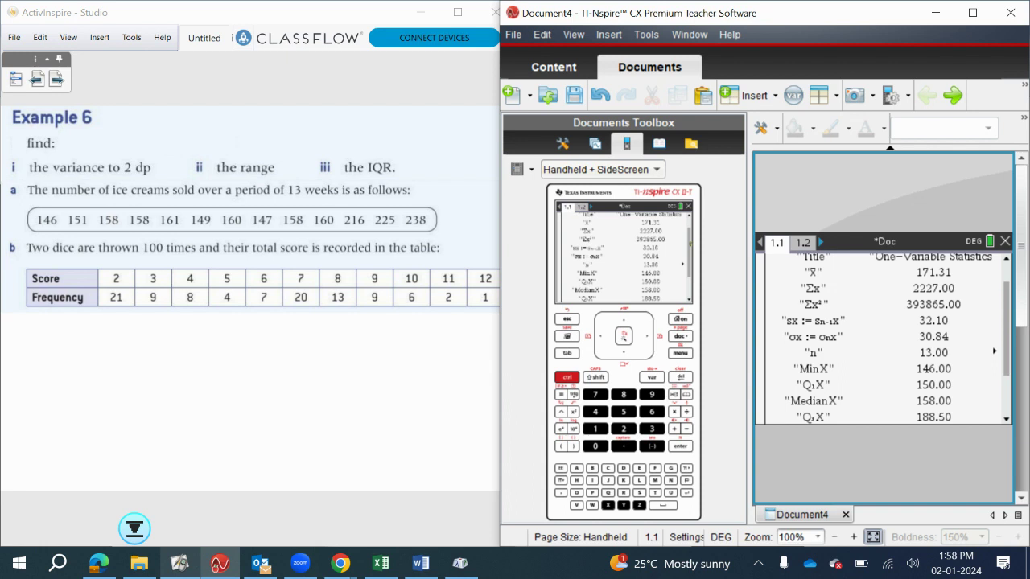
pyautogui.scroll(-3, 882, 338)
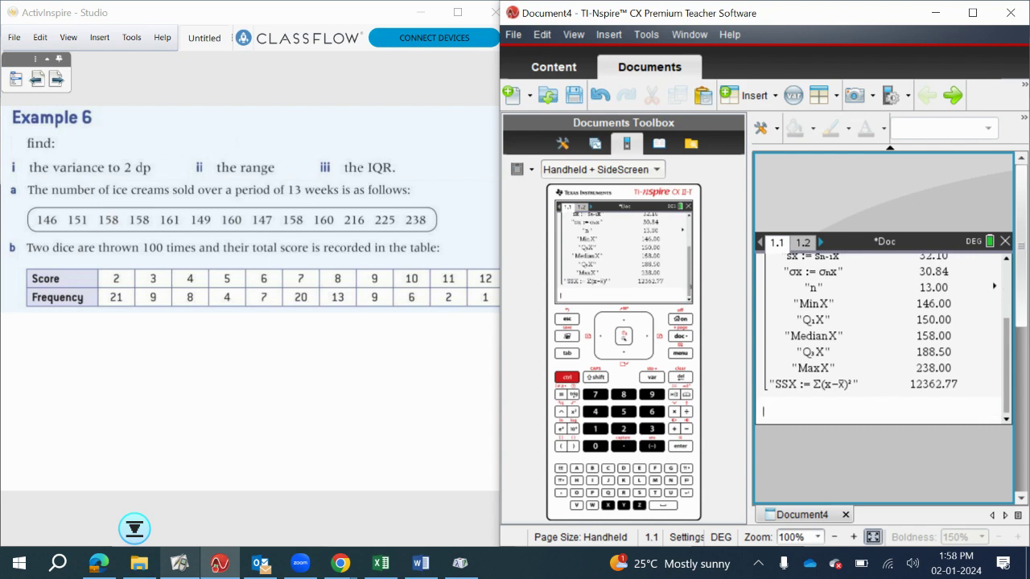
pyautogui.hotkey('ctrl', 'l')
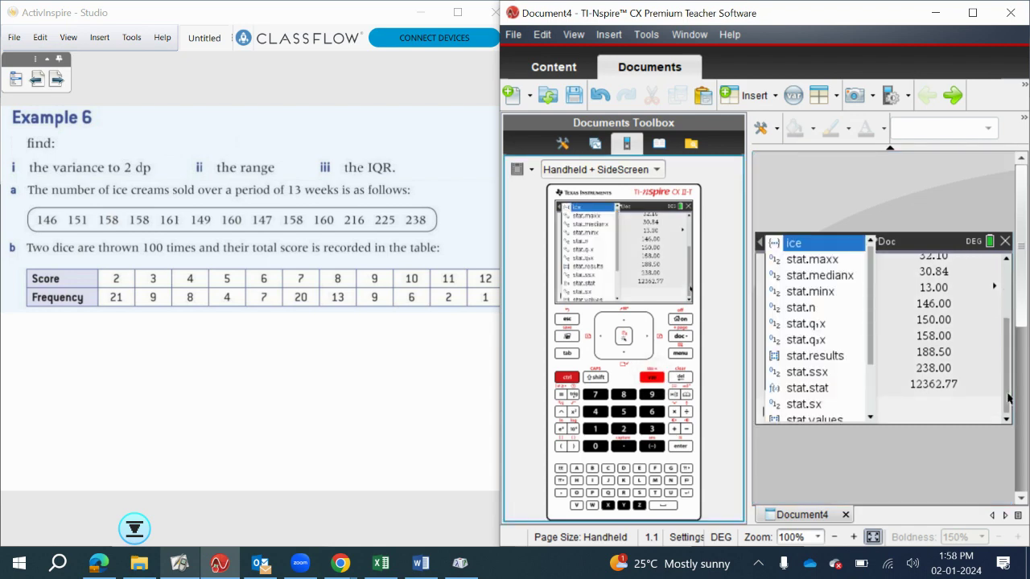
pyautogui.scroll(-2, 1008, 398)
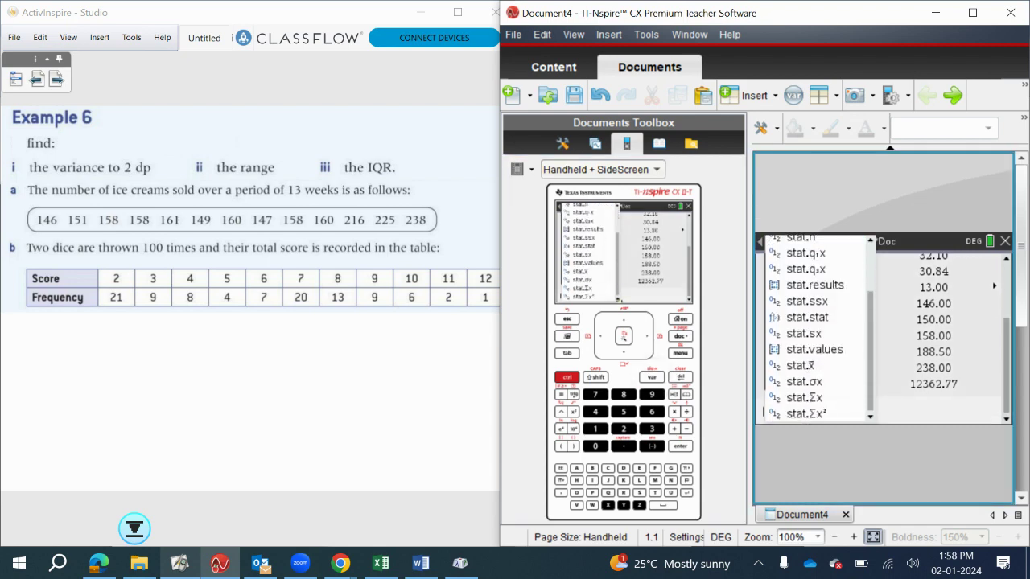
pyautogui.click(802, 382)
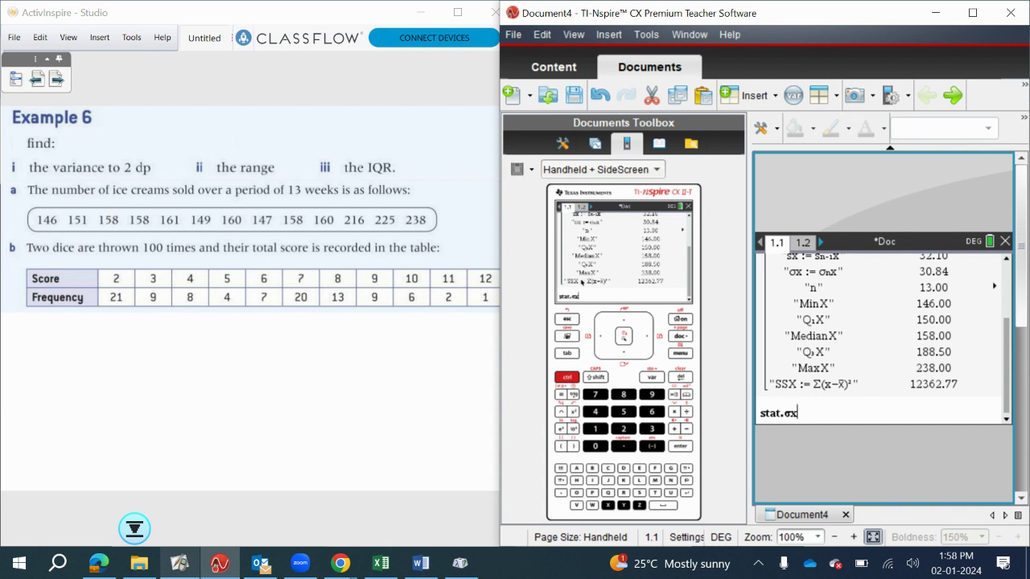
pyautogui.press('Return')
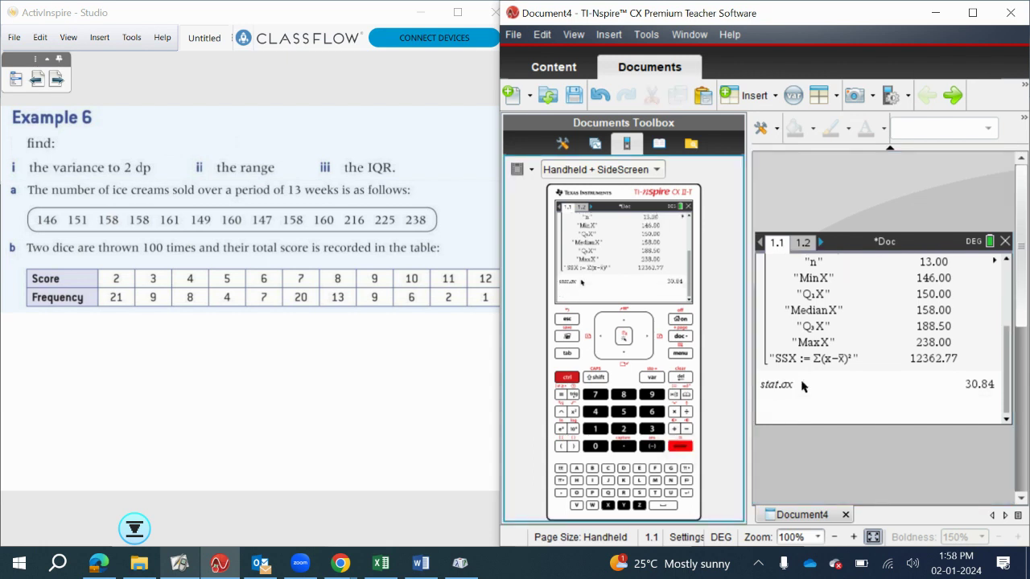
pyautogui.write('^2')
pyautogui.press('Return')
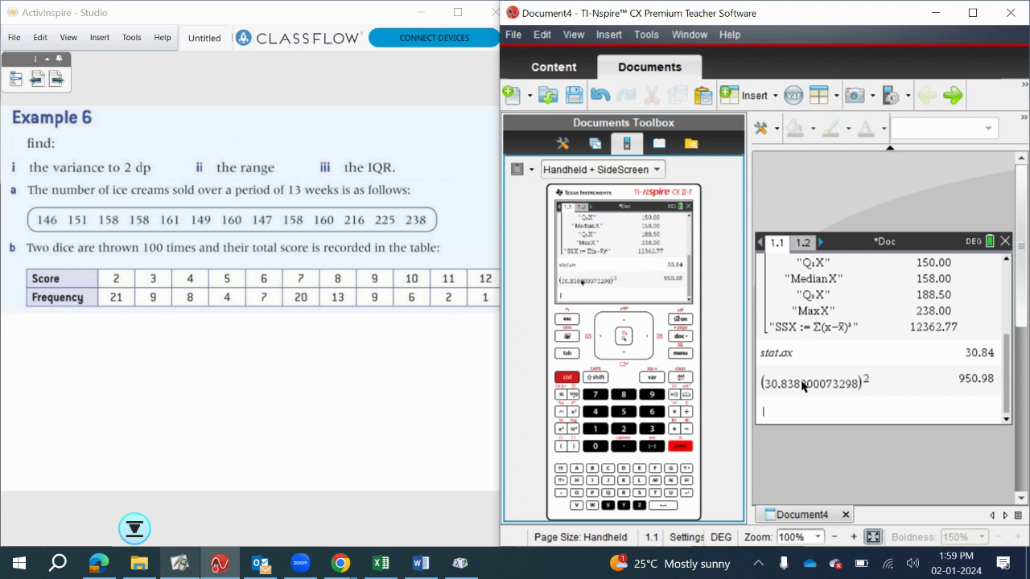
pyautogui.scroll(10, 802, 386)
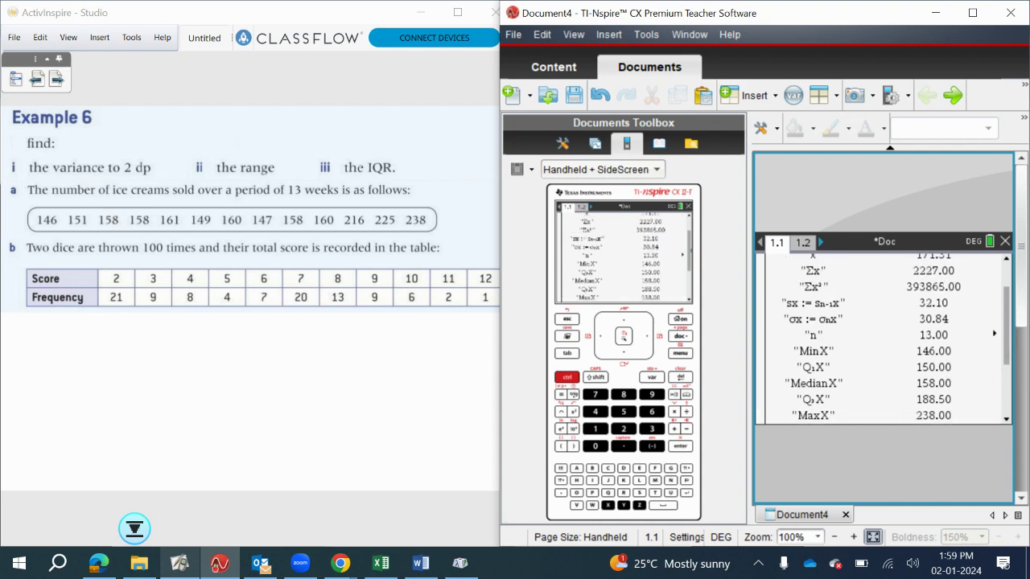
pyautogui.scroll(-10, 882, 338)
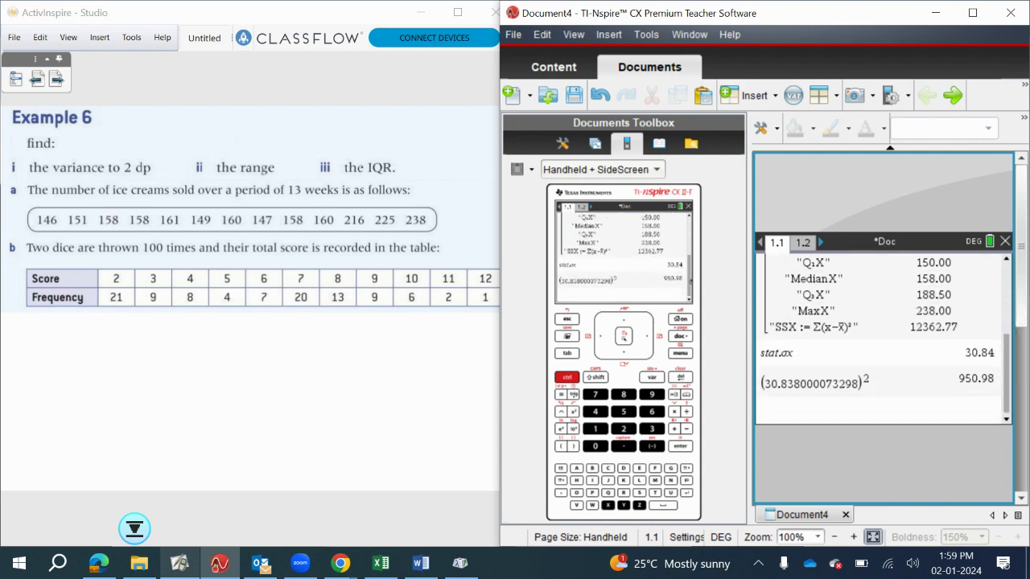
pyautogui.click(680, 336)
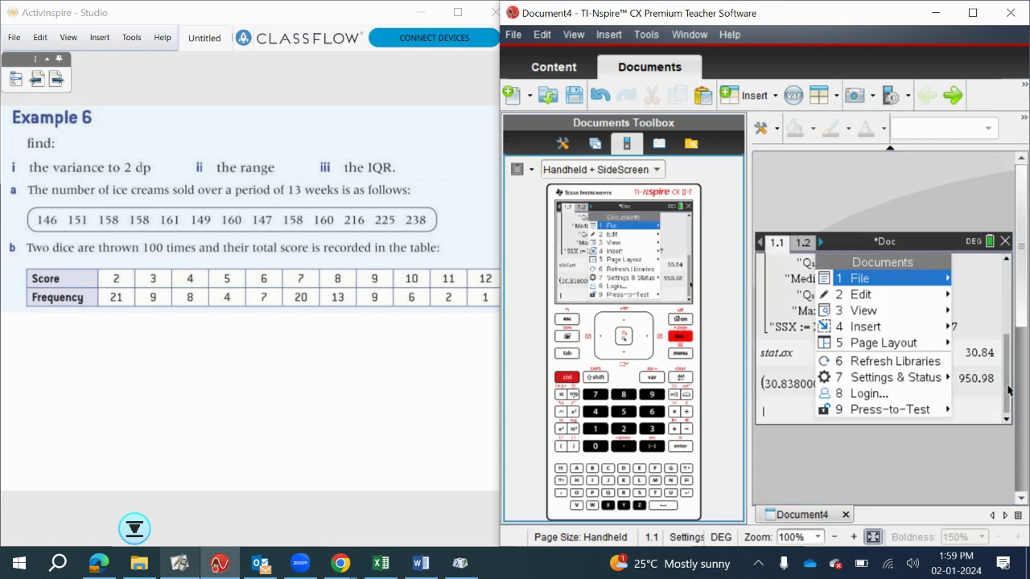
pyautogui.click(892, 377)
pyautogui.click(643, 255)
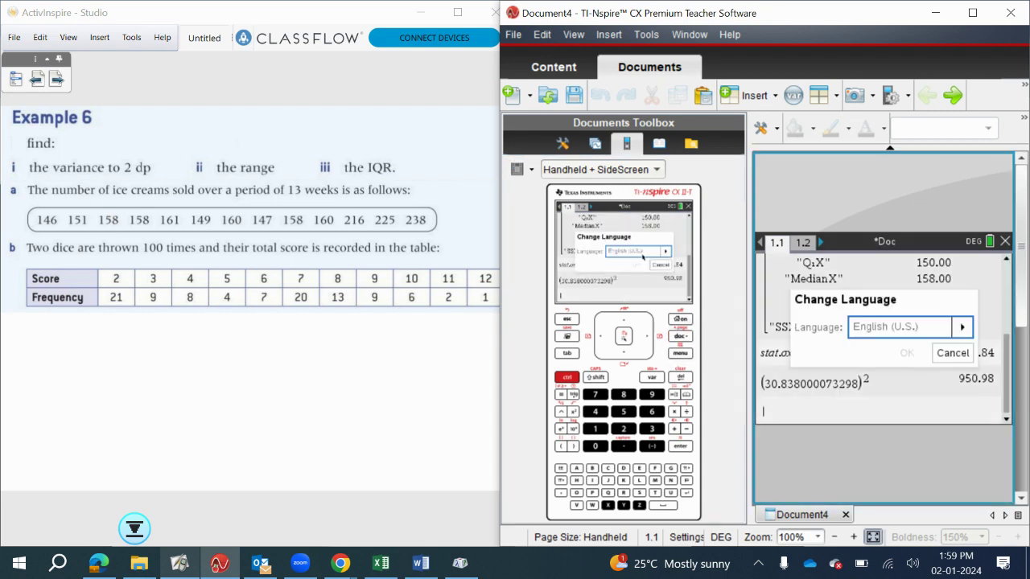
pyautogui.click(661, 265)
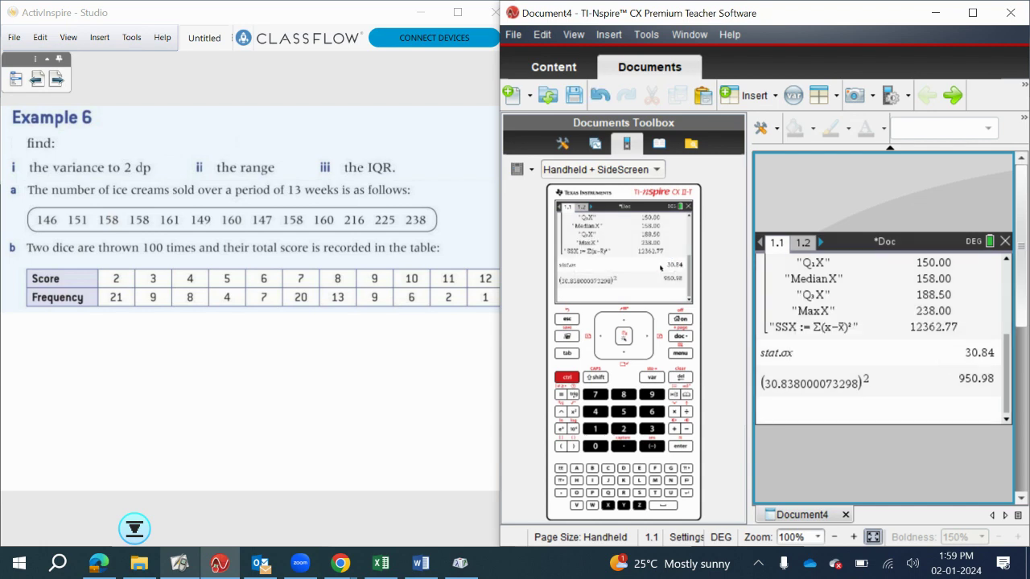
# - Set the display digits in the document settings to Float 3 and apply the change
pyautogui.click(680, 336)
pyautogui.click(893, 377)
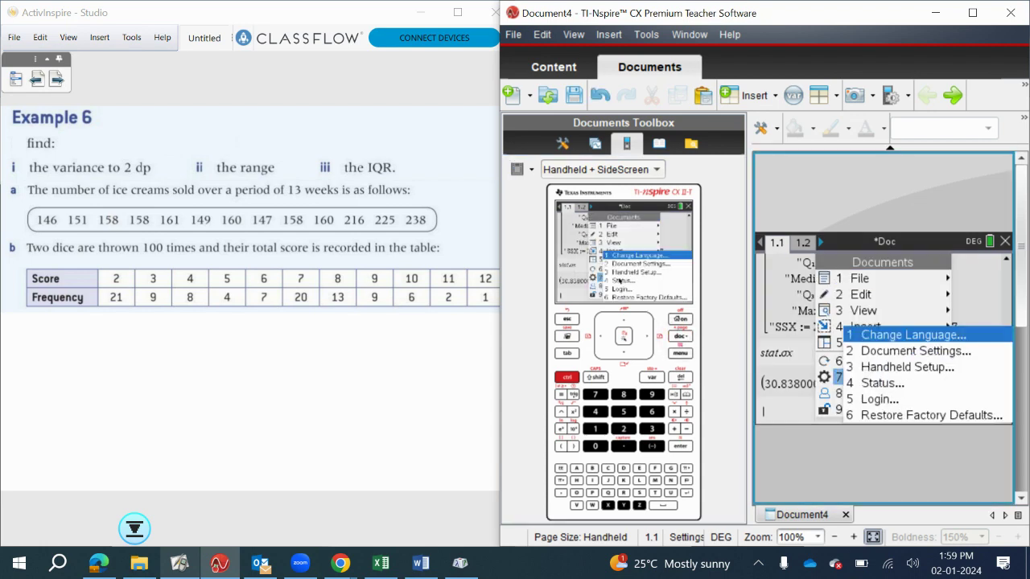
pyautogui.click(643, 264)
pyautogui.click(652, 222)
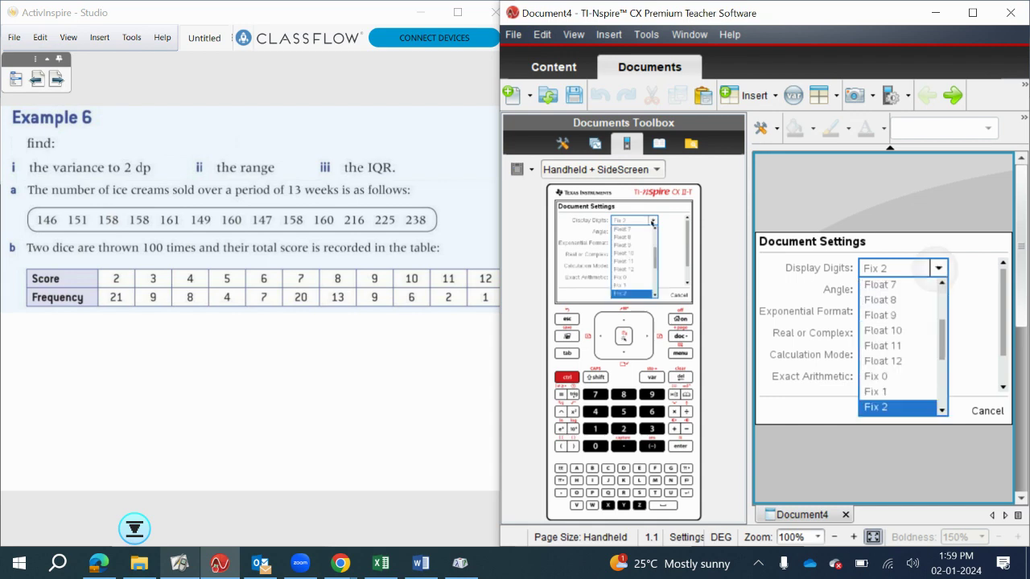
pyautogui.scroll(3, 656, 231)
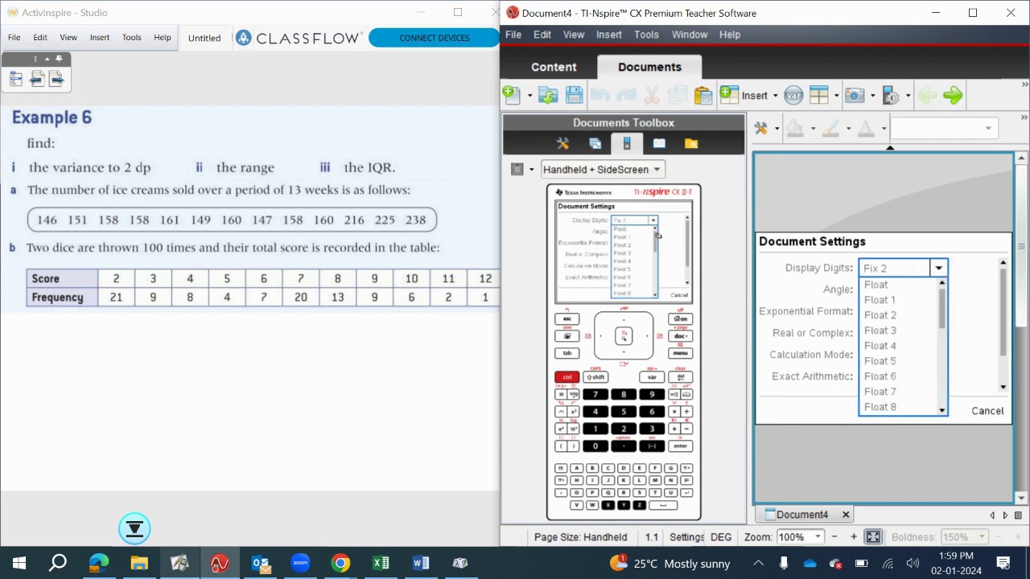
pyautogui.click(624, 254)
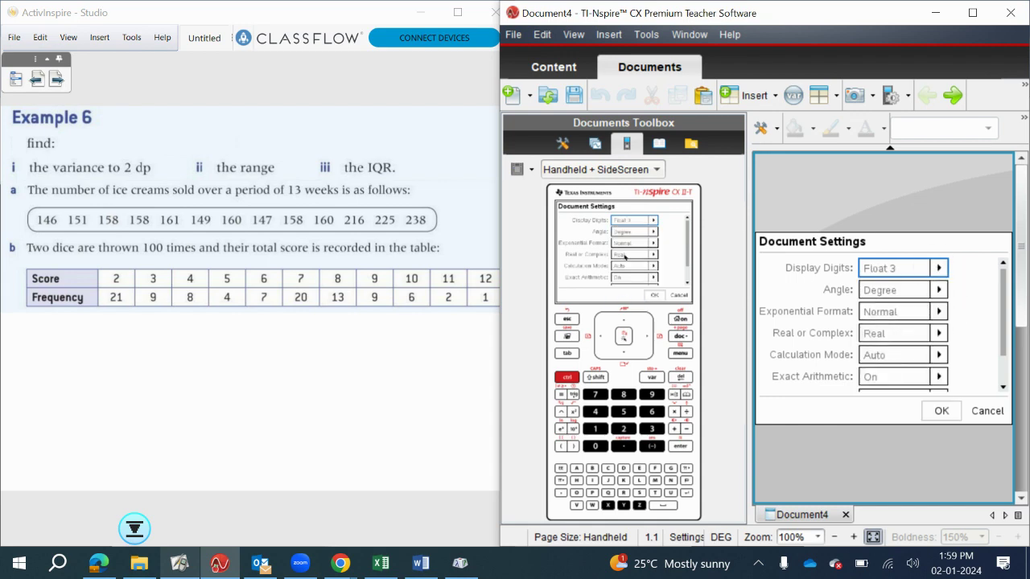
pyautogui.click(653, 296)
# - Square the last answer, and evaluate the stored variable stat.σx again and square its value
pyautogui.write('^2')
pyautogui.press('Return')
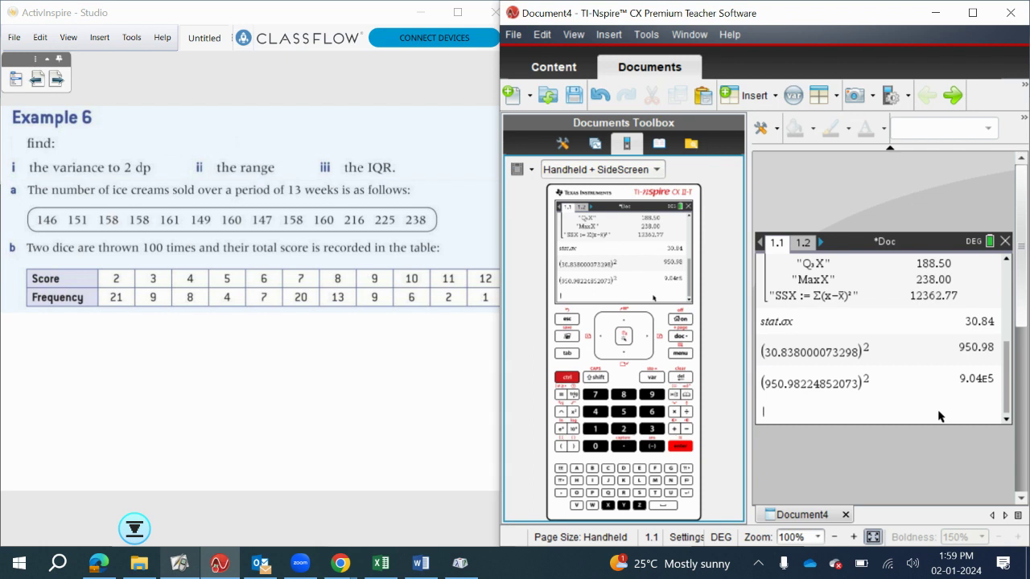
pyautogui.hotkey('ctrl', 'l')
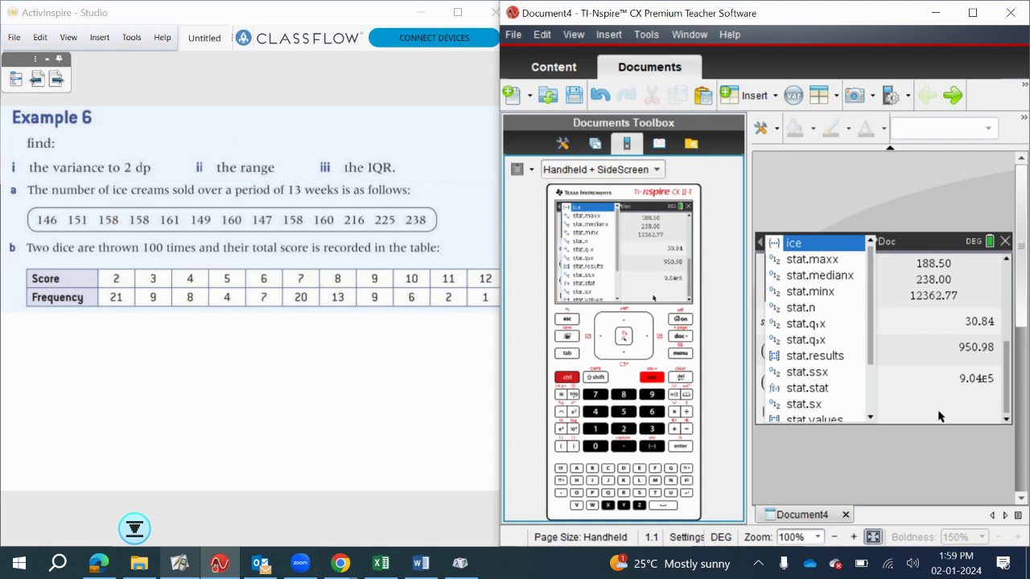
pyautogui.click(869, 417)
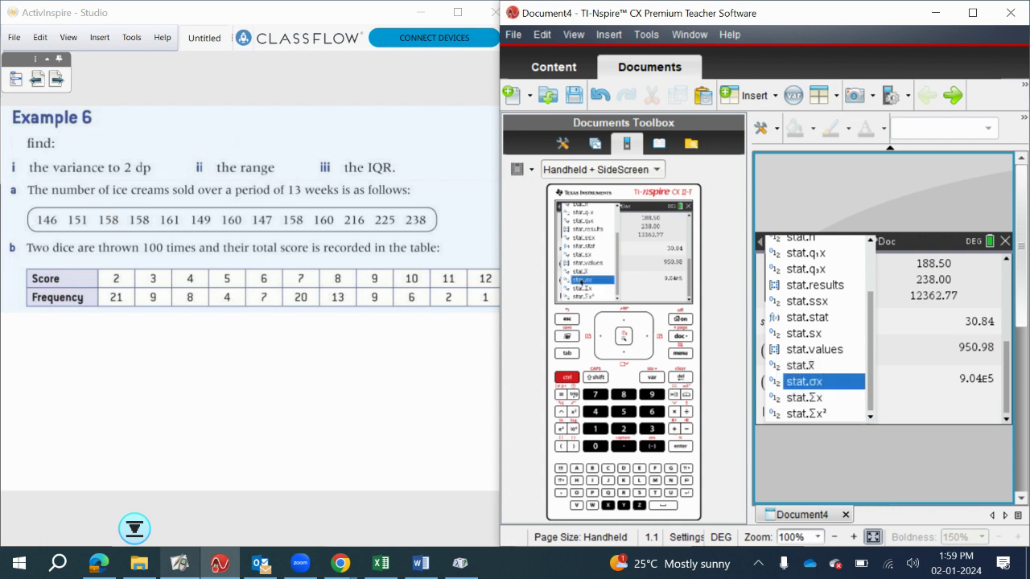
pyautogui.press('Return')
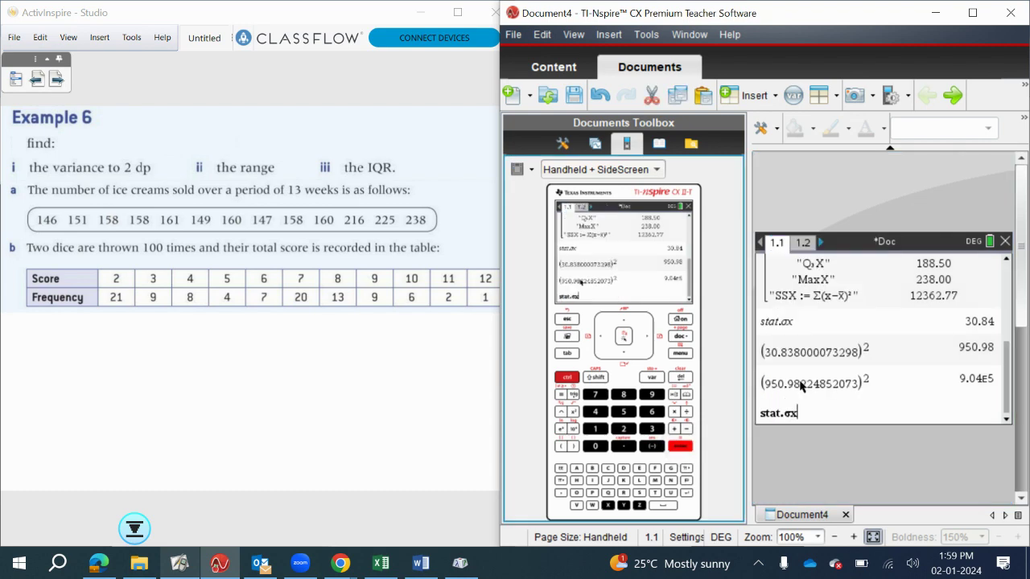
pyautogui.press('Return')
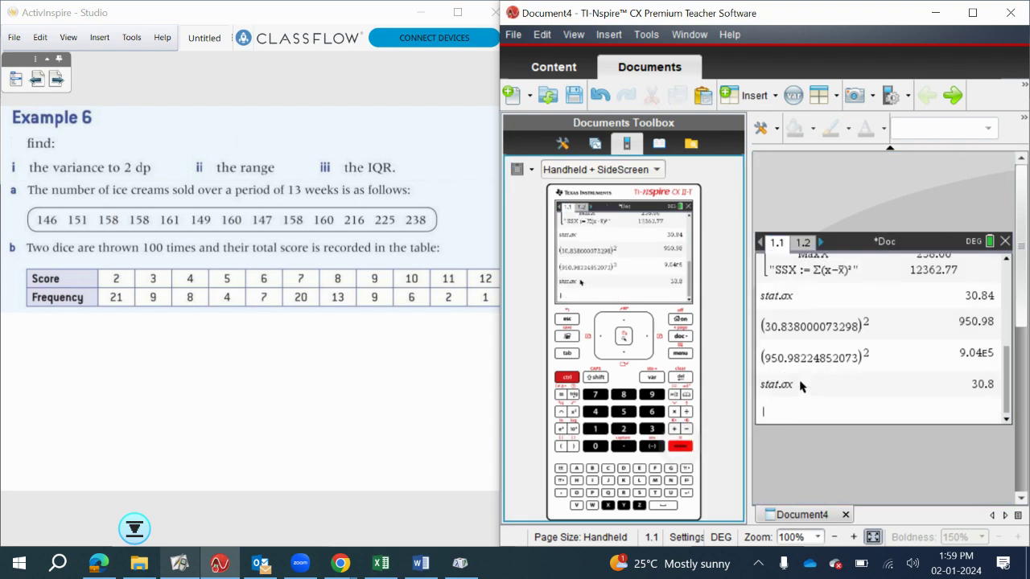
pyautogui.write('^2')
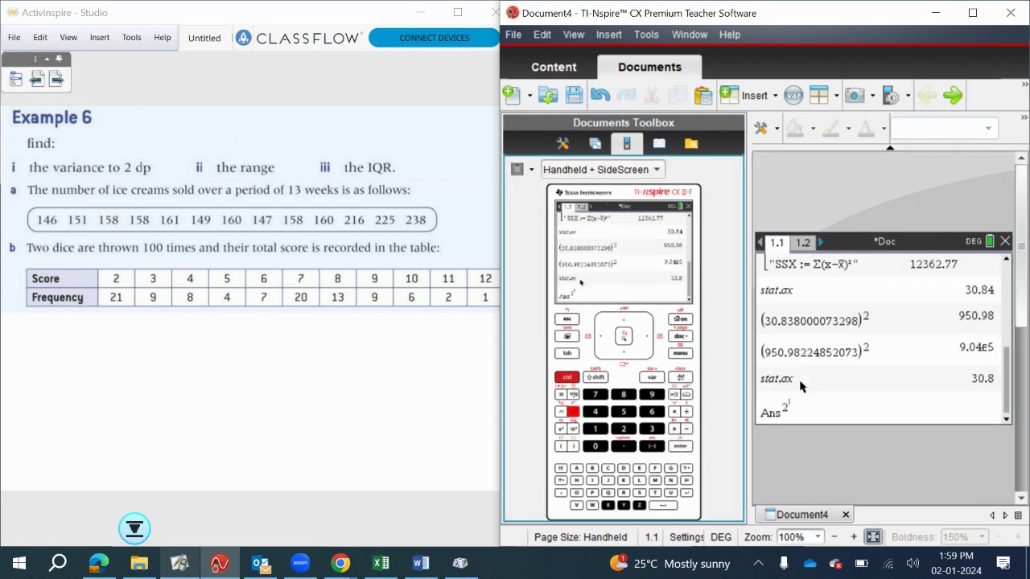
pyautogui.press('Return')
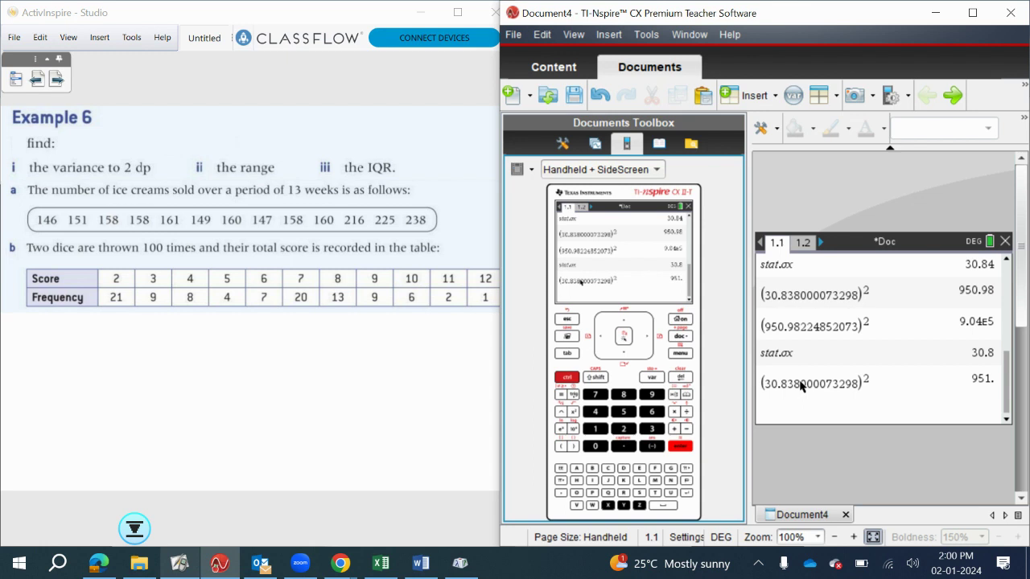
# - Set the display digits in the document settings to Fix 2 and re-evaluate the last squared-answer entry
pyautogui.press('F6')
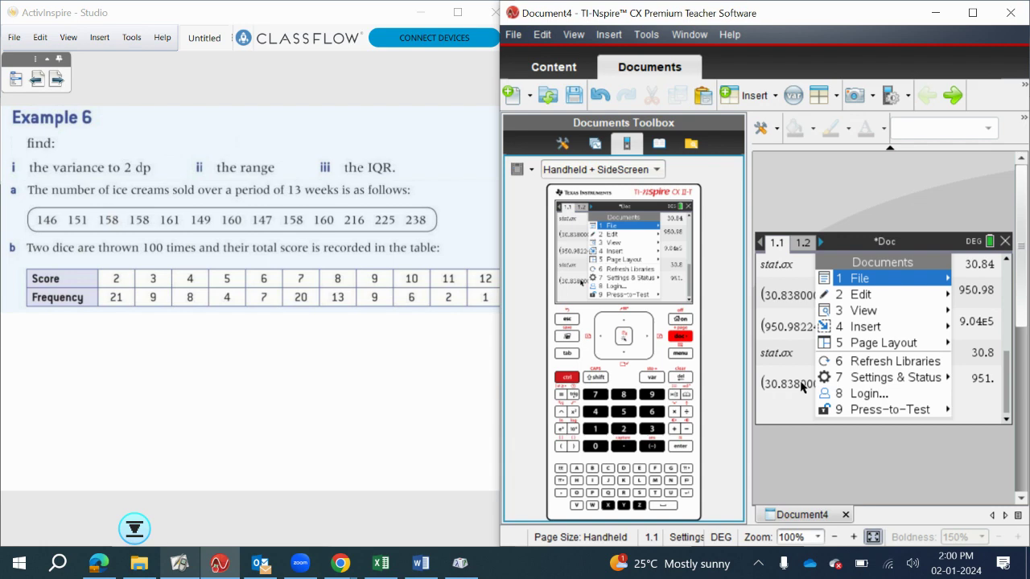
pyautogui.press('7')
pyautogui.click(632, 264)
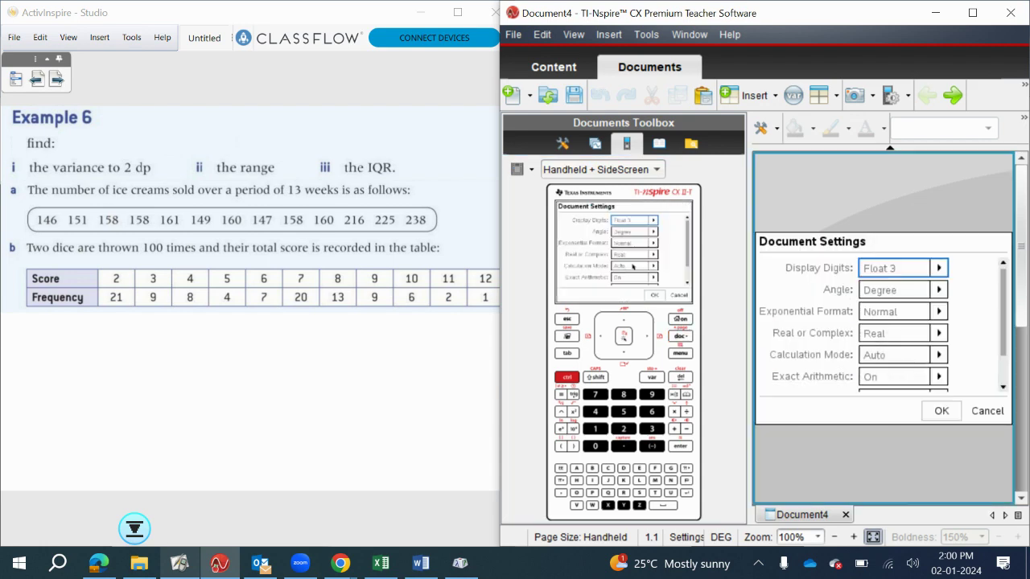
pyautogui.press('Right')
pyautogui.press('Up')
pyautogui.press('Up')
pyautogui.press('Return')
pyautogui.click(653, 221)
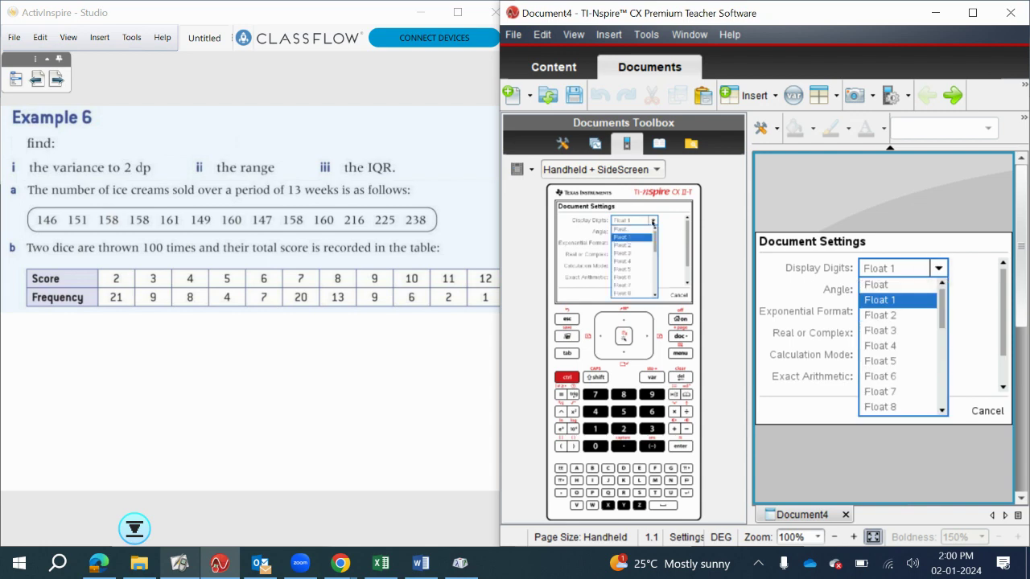
pyautogui.press('Down')
pyautogui.press('Return')
pyautogui.click(653, 220)
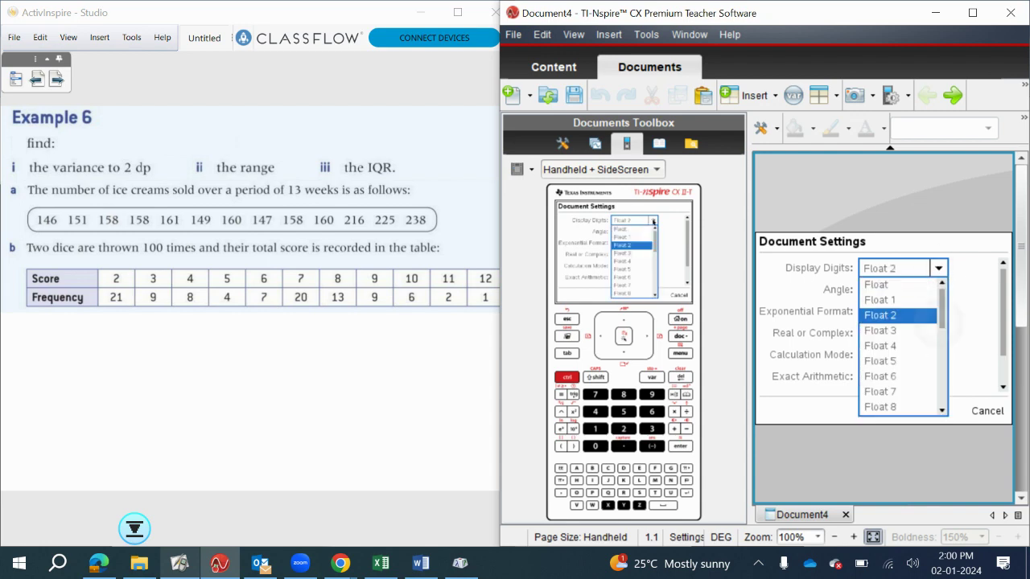
pyautogui.moveTo(655, 232); pyautogui.dragTo(656, 280)
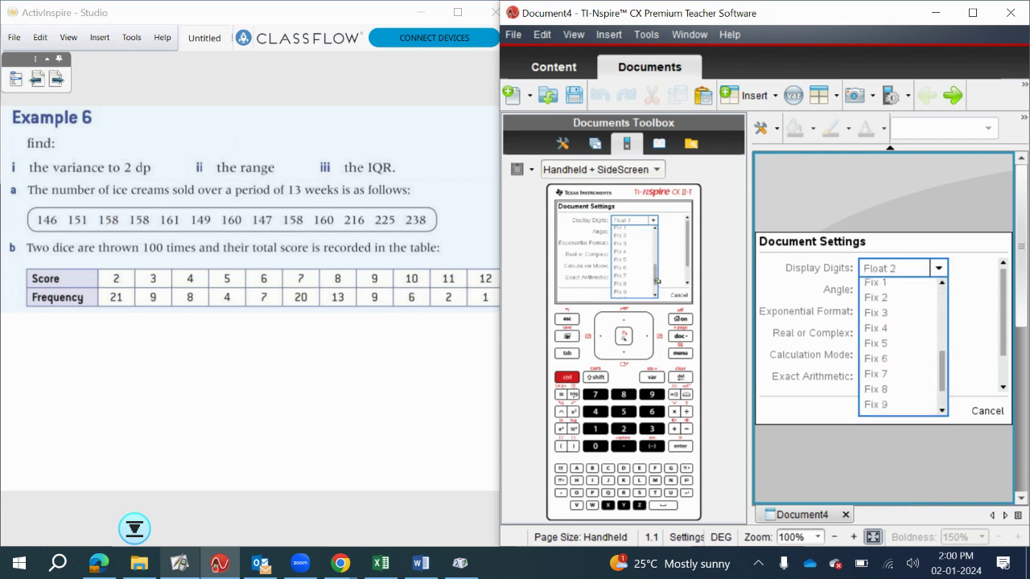
pyautogui.click(624, 235)
pyautogui.click(654, 294)
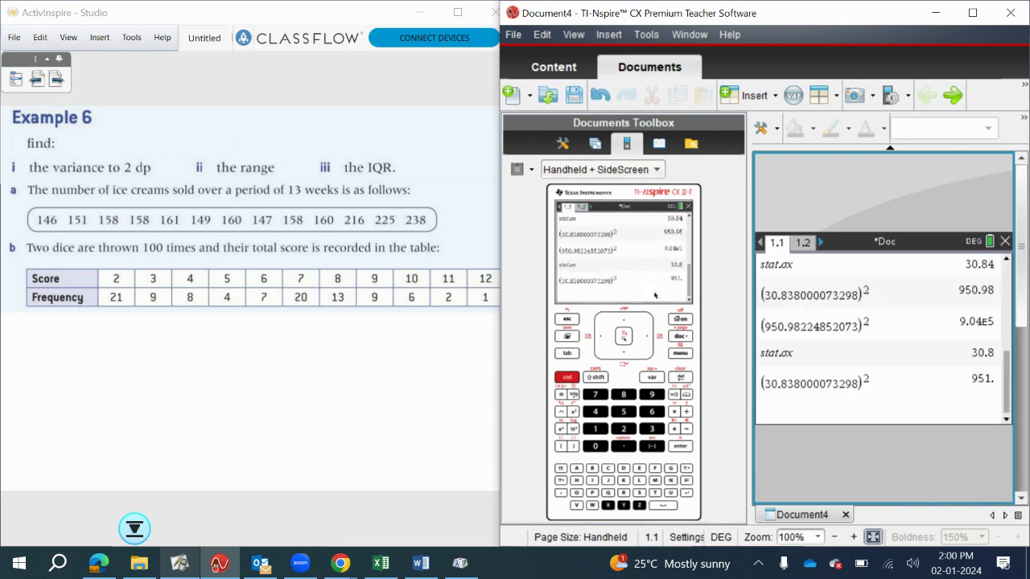
pyautogui.click(654, 295)
pyautogui.press('Return')
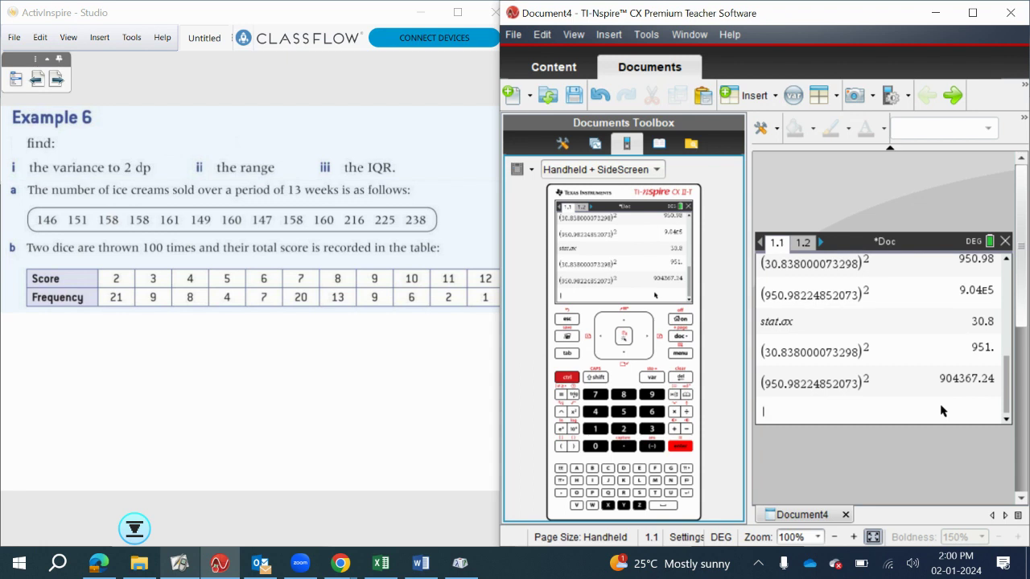
# - Switch to ActivInspire and handwrite "Var =" below the dice frequency table
pyautogui.moveTo(27, 319)
pyautogui.mouseDown()
pyautogui.moveTo(48, 339)
pyautogui.moveTo(99, 328)
pyautogui.mouseUp()
pyautogui.moveTo(80, 334); pyautogui.dragTo(100, 335)
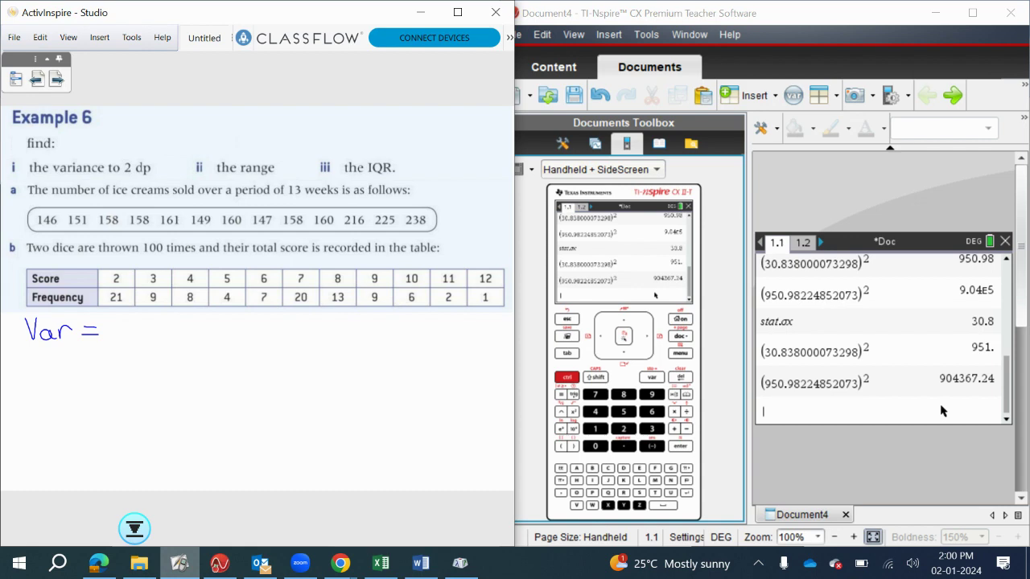
# - Switch back to TI-Nspire, copy the earlier (30.838000073298)² expression from the history to the entry line and evaluate it
pyautogui.click(941, 411)
pyautogui.press('Up')
pyautogui.press('Up')
pyautogui.press('Up')
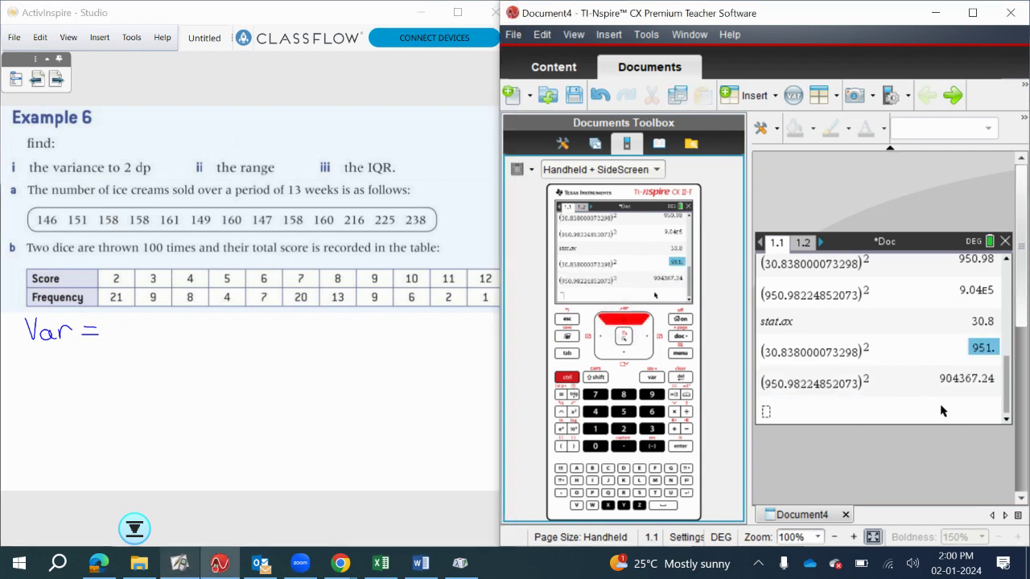
pyautogui.press('Up')
pyautogui.press('Return')
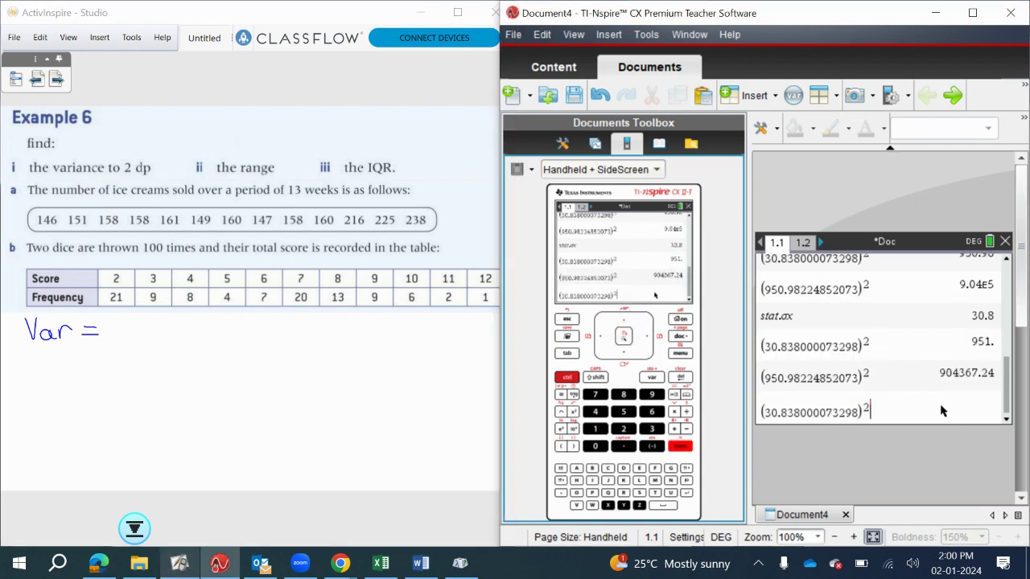
pyautogui.press('Return')
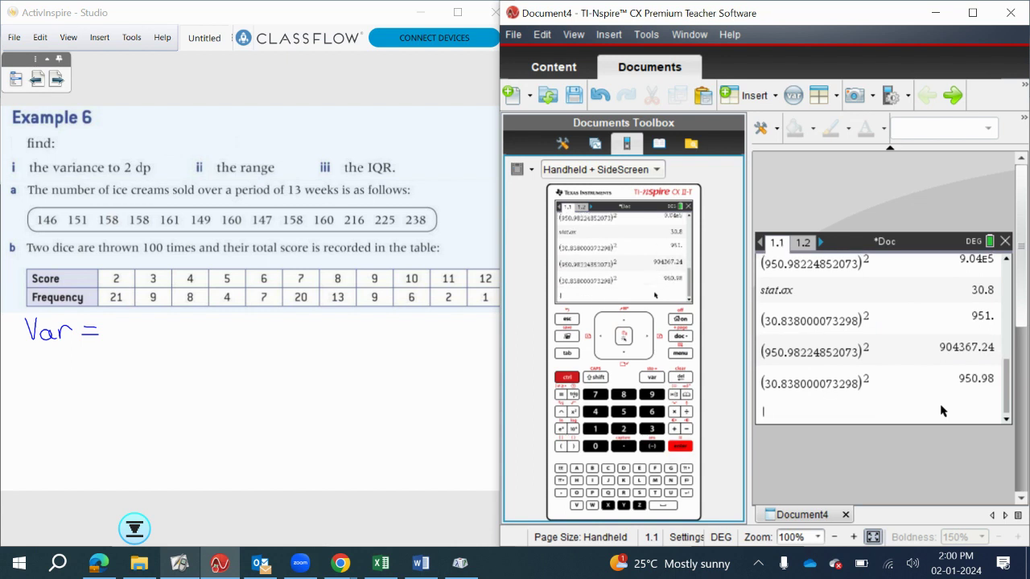
# - Switch to ActivInspire and handwrite 950.98 after "Var =", labelling the line as part i
pyautogui.click(117, 324)
pyautogui.moveTo(120, 323)
pyautogui.mouseDown()
pyautogui.moveTo(117, 342)
pyautogui.moveTo(127, 332)
pyautogui.moveTo(125, 341)
pyautogui.mouseUp()
pyautogui.moveTo(135, 322)
pyautogui.mouseDown()
pyautogui.moveTo(166, 332)
pyautogui.moveTo(168, 344)
pyautogui.moveTo(181, 325)
pyautogui.moveTo(181, 338)
pyautogui.mouseUp()
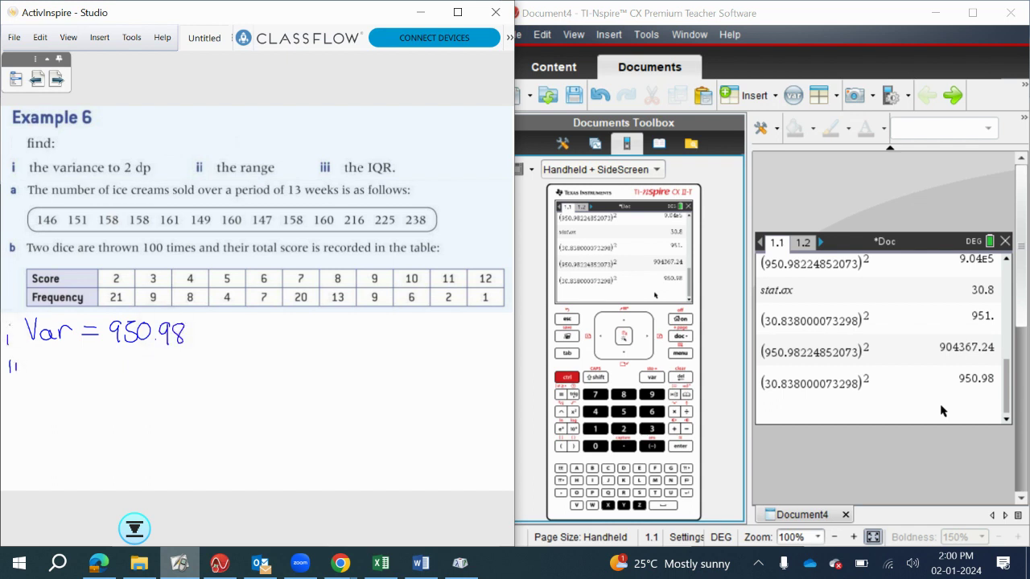
# - Label part ii below the variance and handwrite "range = max − min", with another equals sign on the line beneath
pyautogui.click(11, 358)
pyautogui.click(17, 357)
pyautogui.moveTo(34, 375)
pyautogui.mouseDown()
pyautogui.moveTo(79, 377)
pyautogui.moveTo(73, 390)
pyautogui.moveTo(84, 370)
pyautogui.moveTo(110, 363)
pyautogui.mouseUp()
pyautogui.moveTo(94, 369); pyautogui.dragTo(230, 377)
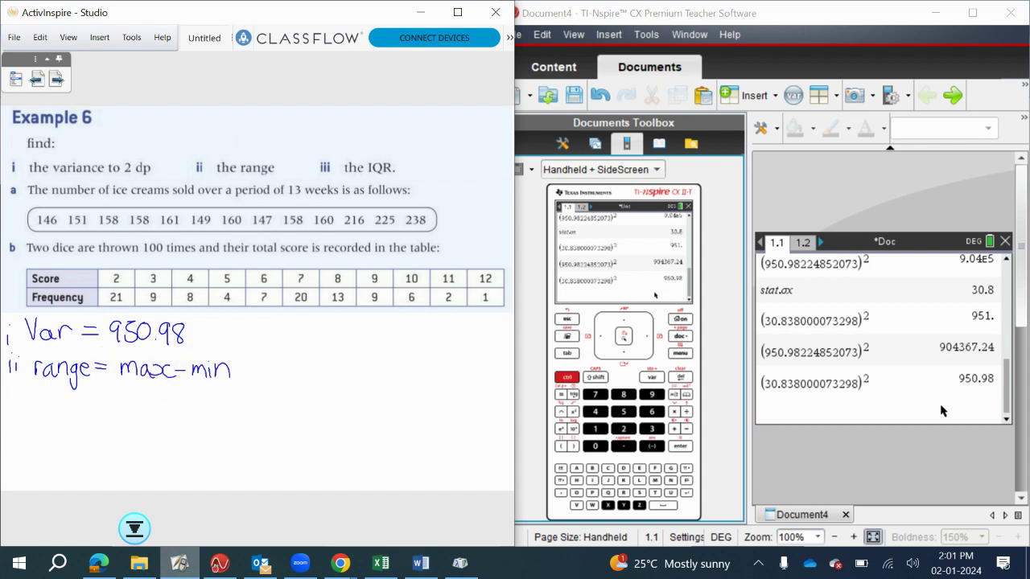
pyautogui.moveTo(98, 396); pyautogui.dragTo(112, 401)
# - Switch to TI-Nspire and evaluate stat.MaxX − stat.MinX using the stored statistics variables
pyautogui.click(651, 377)
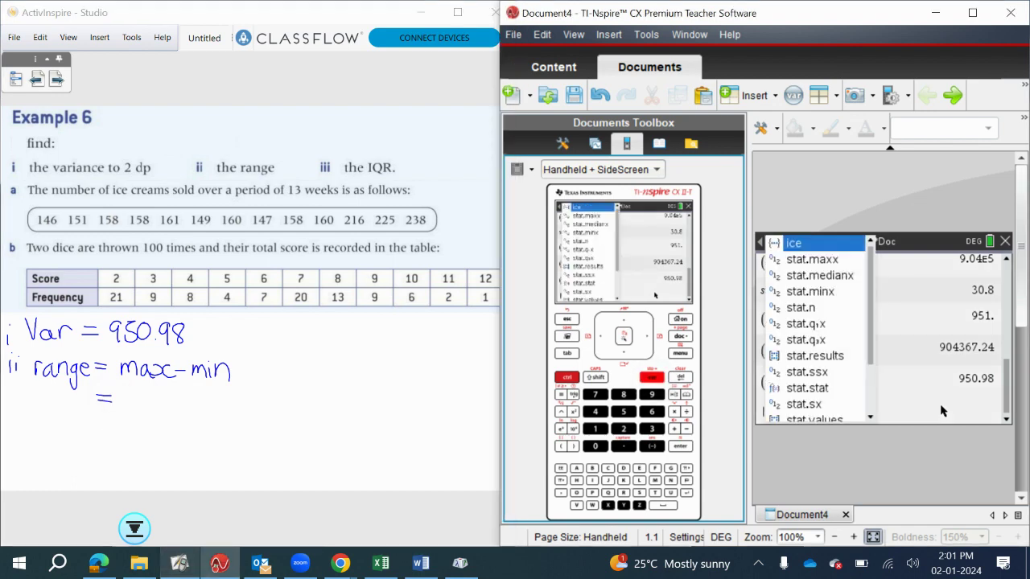
pyautogui.click(812, 259)
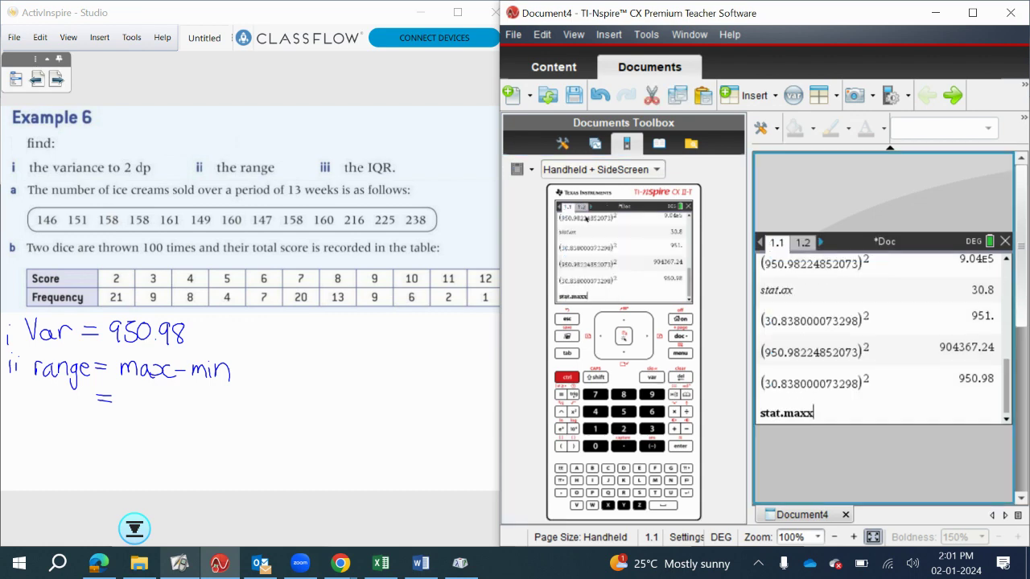
pyautogui.write('-')
pyautogui.hotkey('ctrl', 'l')
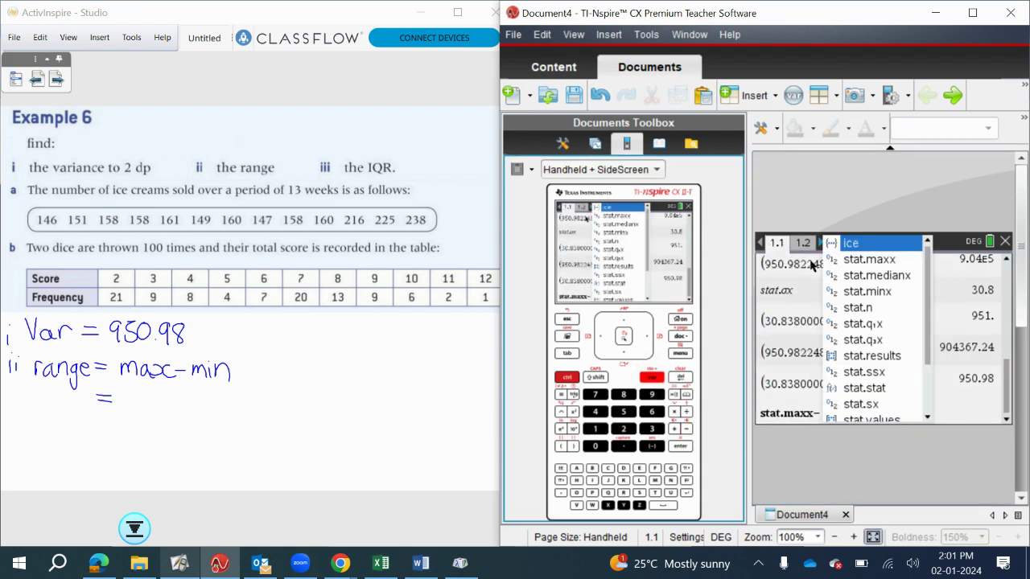
pyautogui.click(864, 291)
pyautogui.press('Return')
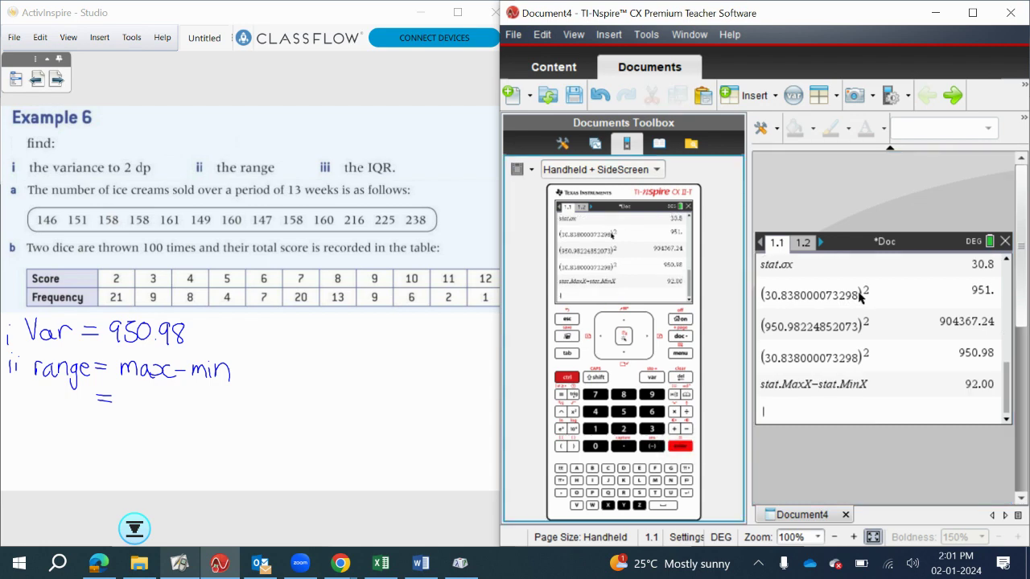
# - Switch to ActivInspire, handwrite 92 as the range and add the label iii below it
pyautogui.moveTo(140, 391)
pyautogui.mouseDown()
pyautogui.moveTo(131, 397)
pyautogui.moveTo(138, 409)
pyautogui.moveTo(158, 396)
pyautogui.moveTo(161, 408)
pyautogui.mouseUp()
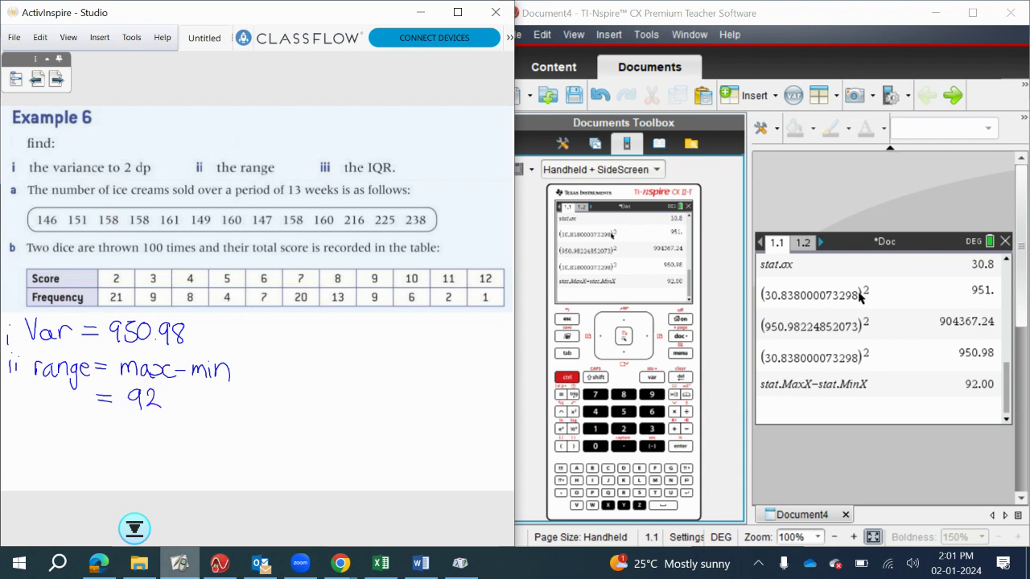
pyautogui.moveTo(18, 419); pyautogui.dragTo(18, 431)
pyautogui.moveTo(24, 416); pyautogui.dragTo(24, 429)
# - Switch to TI-Nspire and evaluate stat.Q₃X − stat.Q₁X using the stored statistics variables
pyautogui.click(859, 298)
pyautogui.hotkey('ctrl', 'l')
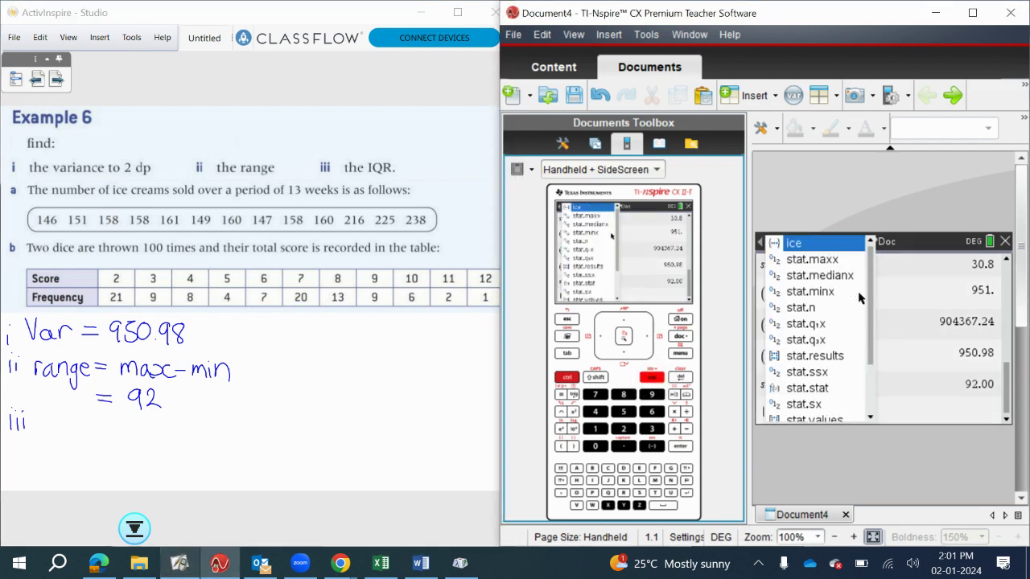
pyautogui.click(814, 341)
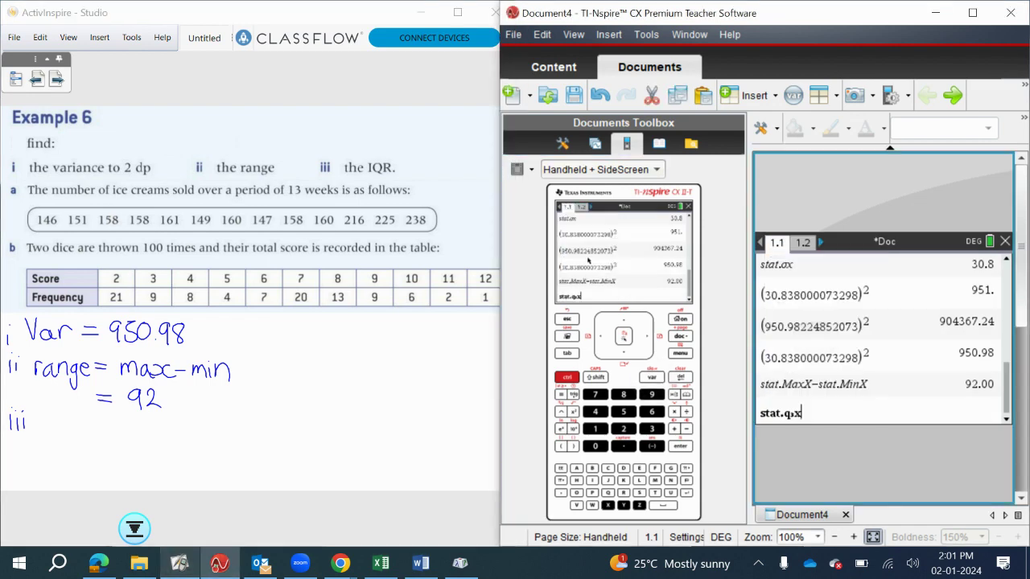
pyautogui.write('-')
pyautogui.hotkey('ctrl', 'l')
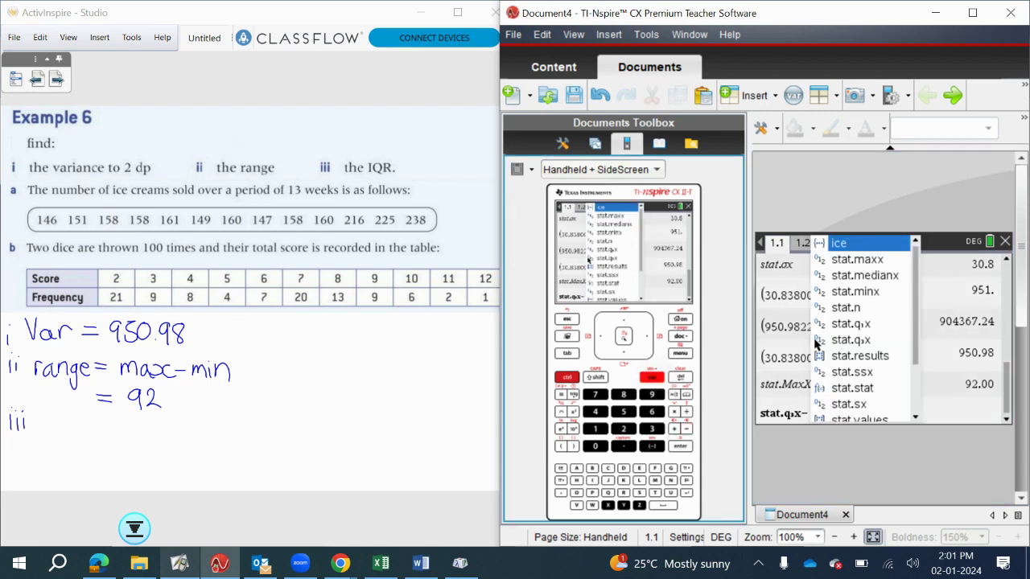
pyautogui.click(817, 341)
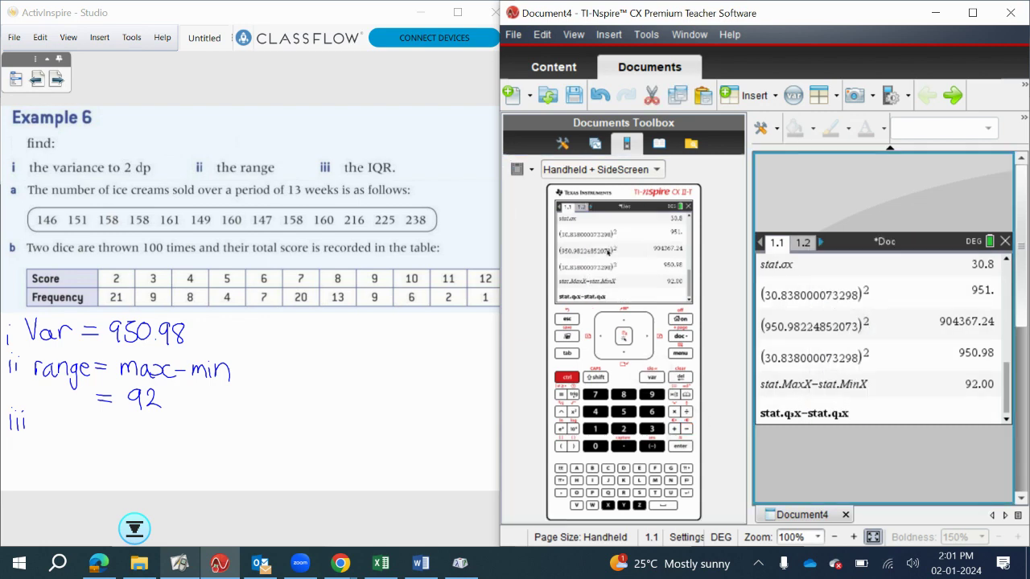
pyautogui.press('Return')
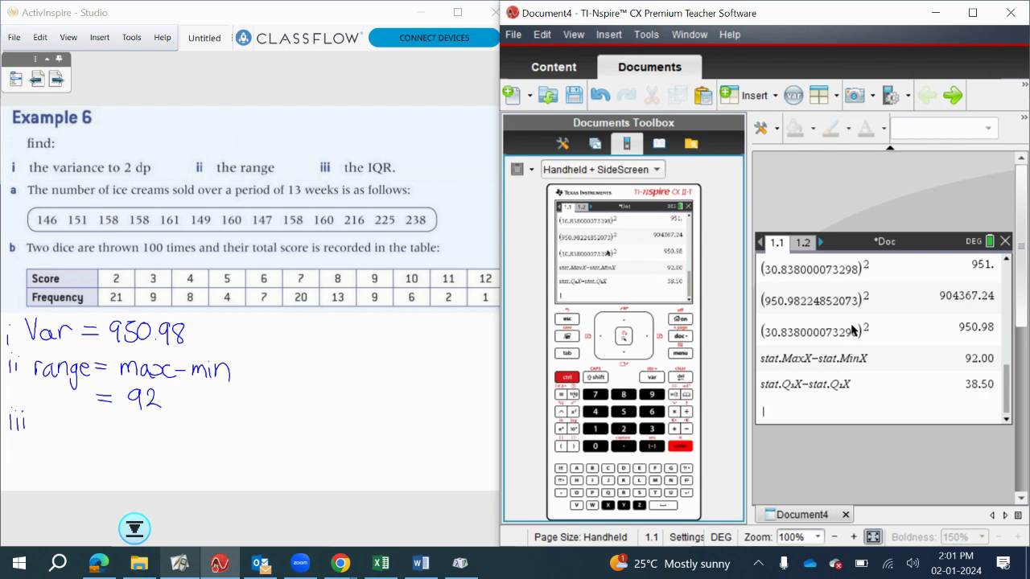
# - Switch to ActivInspire and handwrite "IQR = Q3 − Q1" beside the label iii
pyautogui.click(45, 415)
pyautogui.moveTo(45, 415)
pyautogui.mouseDown()
pyautogui.moveTo(45, 432)
pyautogui.moveTo(67, 418)
pyautogui.moveTo(71, 435)
pyautogui.moveTo(80, 425)
pyautogui.moveTo(87, 433)
pyautogui.mouseUp()
pyautogui.moveTo(100, 425); pyautogui.dragTo(148, 445)
pyautogui.moveTo(164, 432)
pyautogui.mouseDown()
pyautogui.moveTo(182, 423)
pyautogui.moveTo(179, 432)
pyautogui.mouseUp()
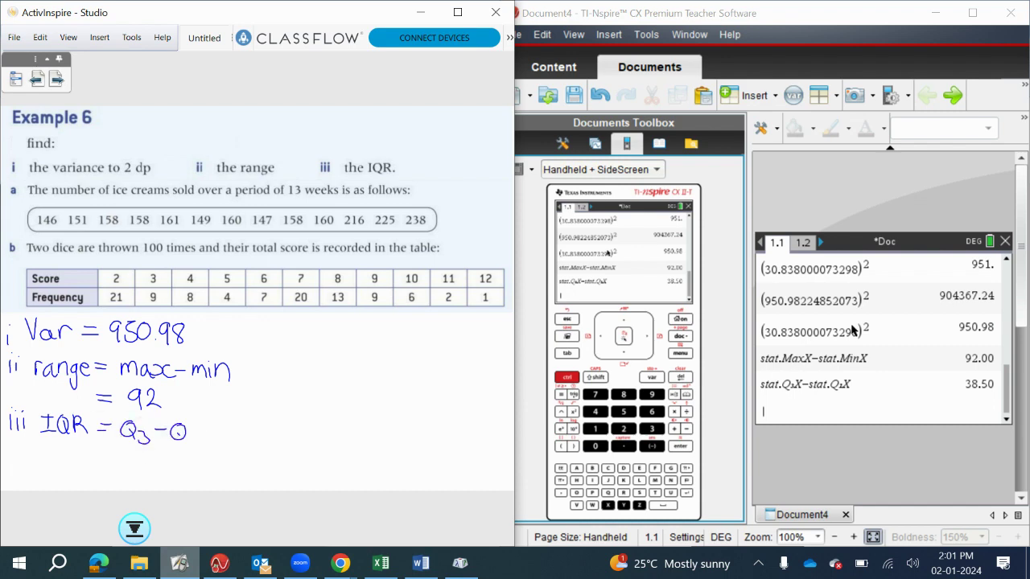
# - Handwrite "= 38.5" below the IQR formula and draw a red wavy vertical divider beside the part a answers
pyautogui.moveTo(97, 458); pyautogui.dragTo(109, 465)
pyautogui.moveTo(124, 457)
pyautogui.mouseDown()
pyautogui.moveTo(133, 465)
pyautogui.moveTo(125, 477)
pyautogui.moveTo(140, 476)
pyautogui.mouseUp()
pyautogui.moveTo(143, 456)
pyautogui.mouseDown()
pyautogui.moveTo(153, 456)
pyautogui.moveTo(144, 475)
pyautogui.mouseUp()
pyautogui.click(158, 474)
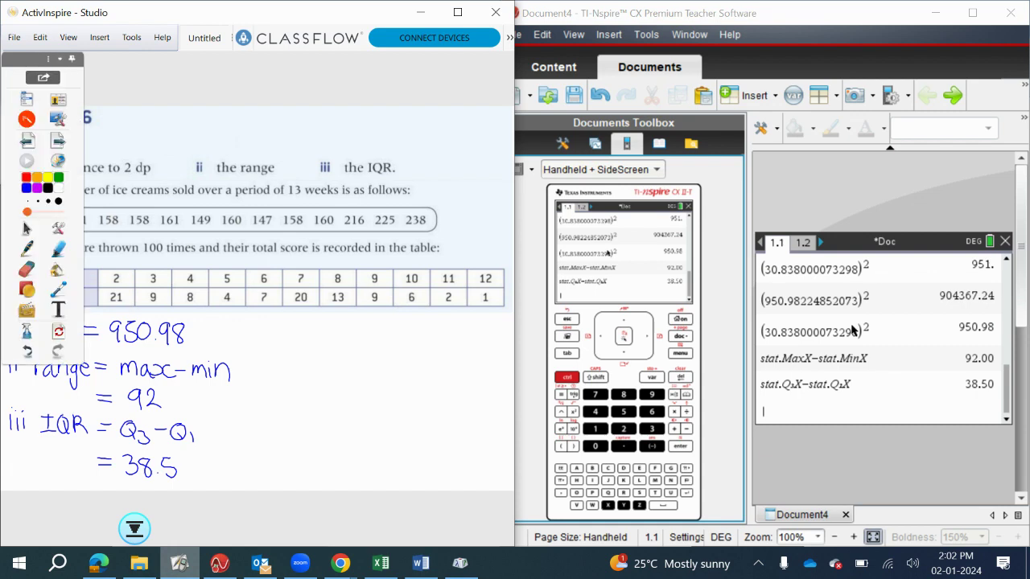
pyautogui.moveTo(255, 320); pyautogui.dragTo(257, 499)
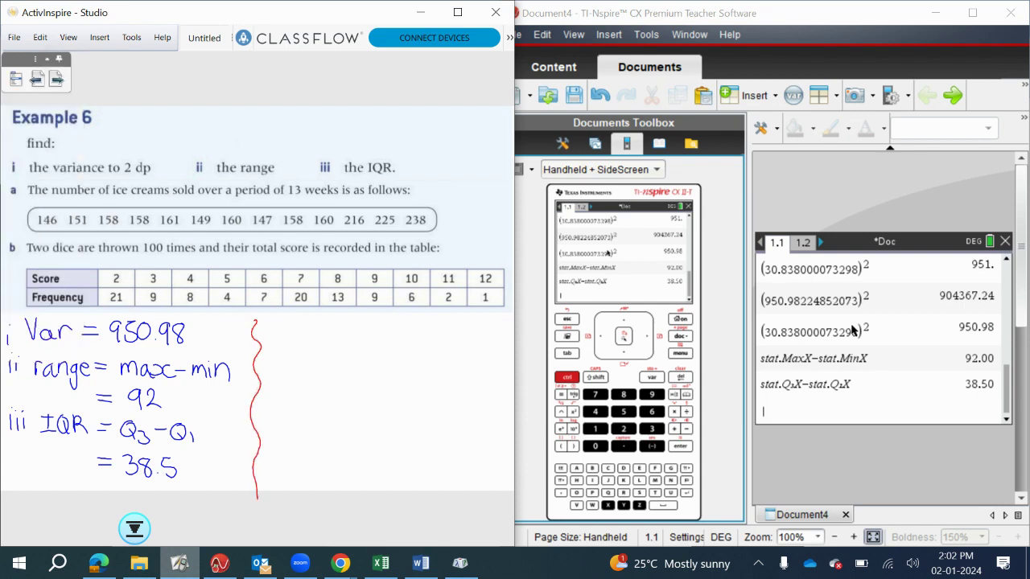
pyautogui.click(853, 330)
pyautogui.hotkey('ctrl', 'm')
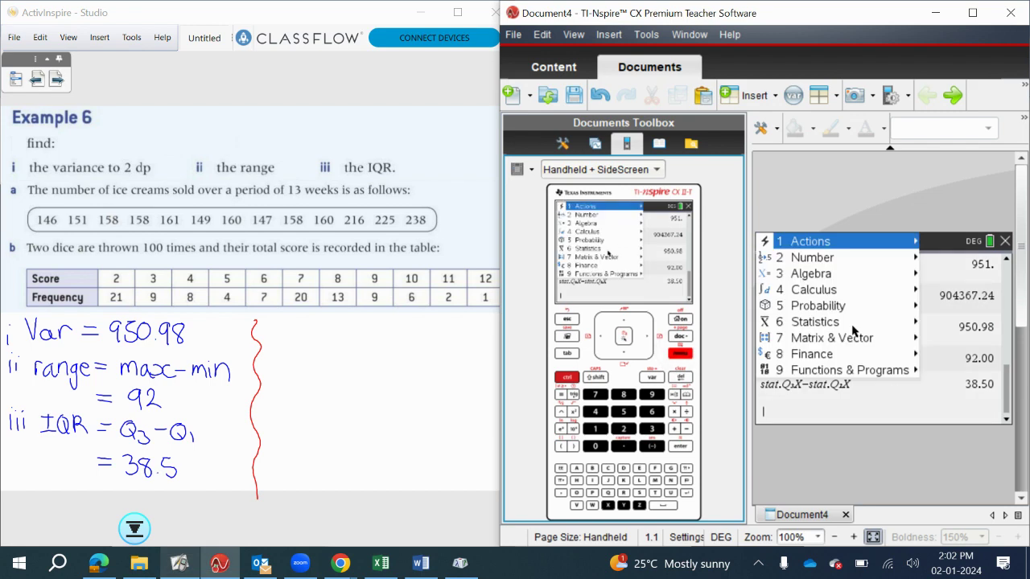
pyautogui.click(851, 323)
pyautogui.click(633, 249)
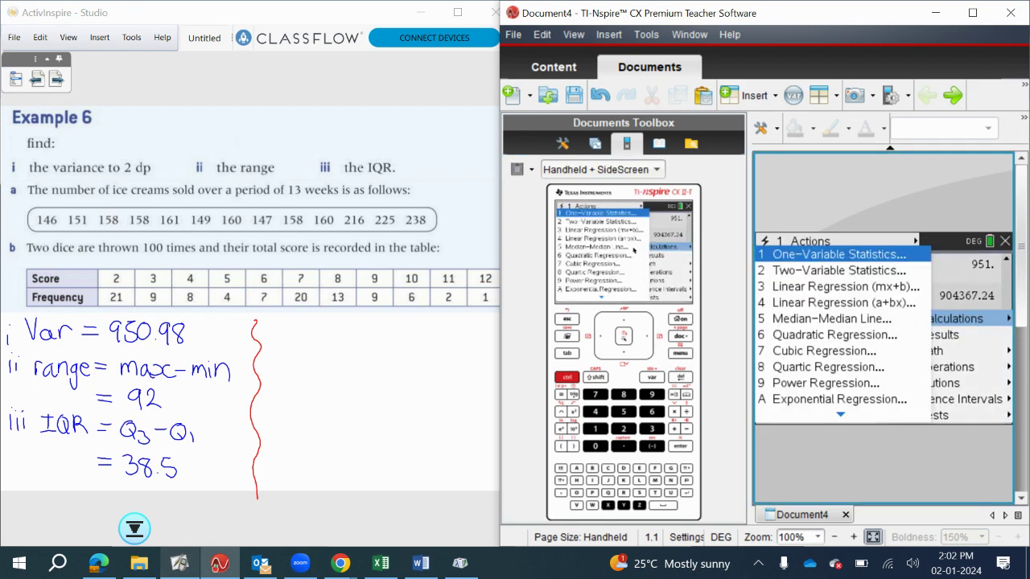
pyautogui.press('Return')
pyautogui.press('Return')
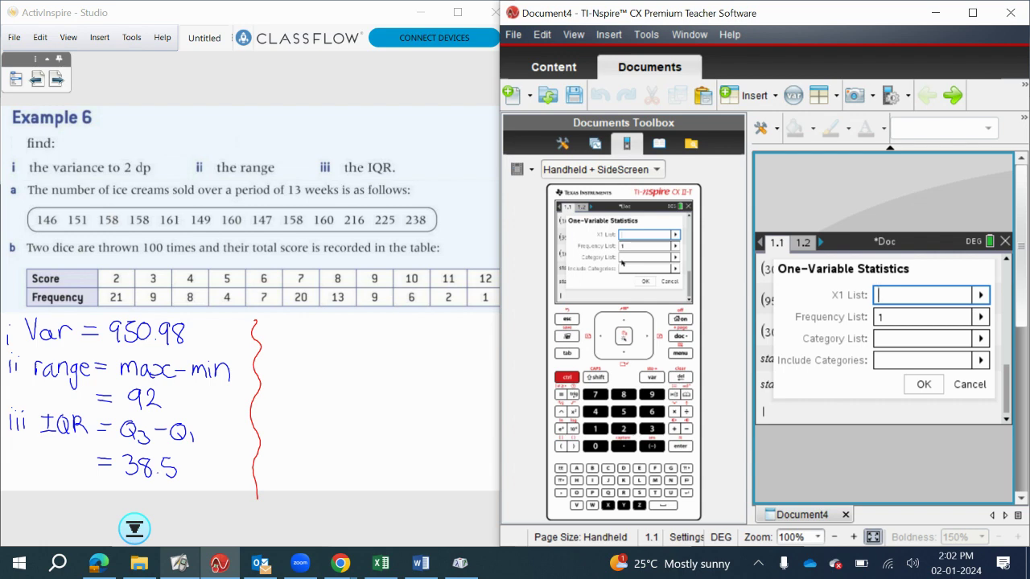
pyautogui.click(621, 262)
pyautogui.press('Escape')
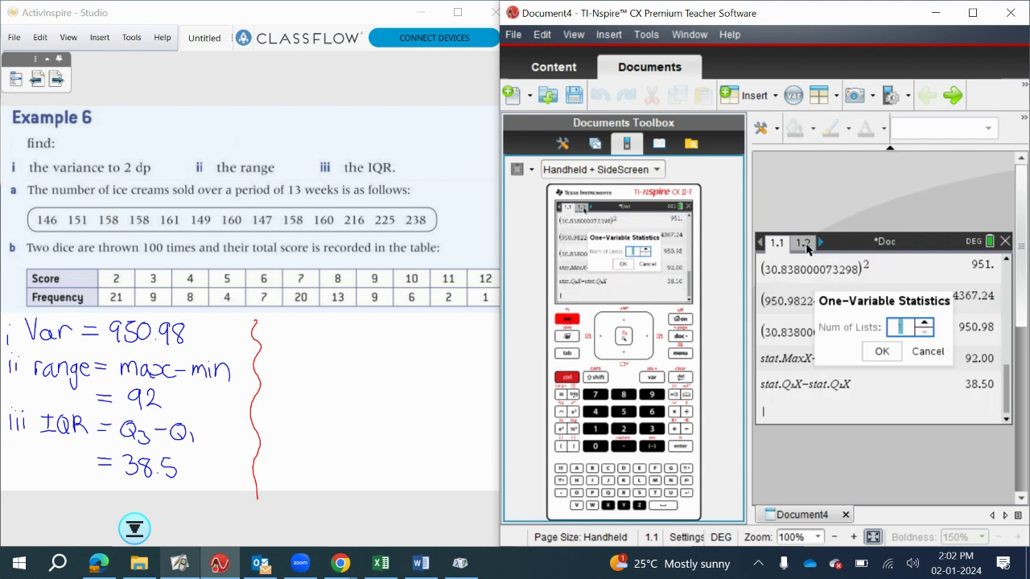
pyautogui.press('Escape')
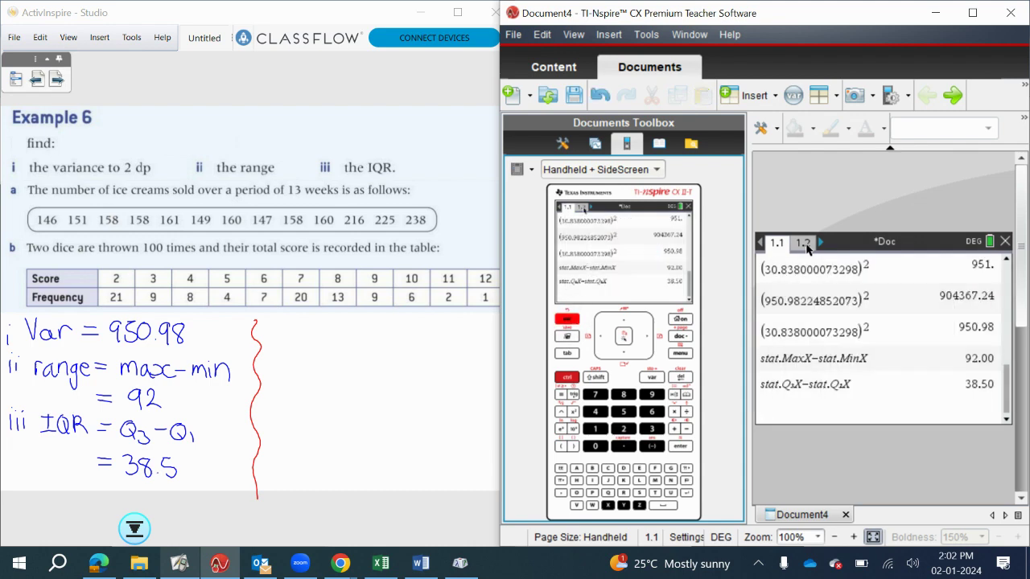
# - Open spreadsheet page 1.2 in TI-Nspire and name column C "score" and column D "f"
pyautogui.click(803, 244)
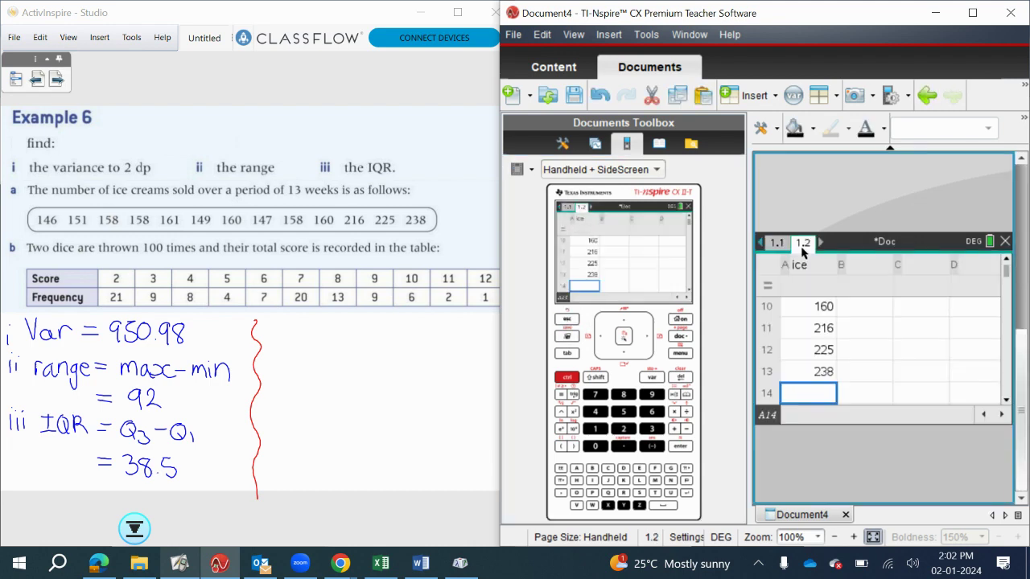
pyautogui.click(920, 265)
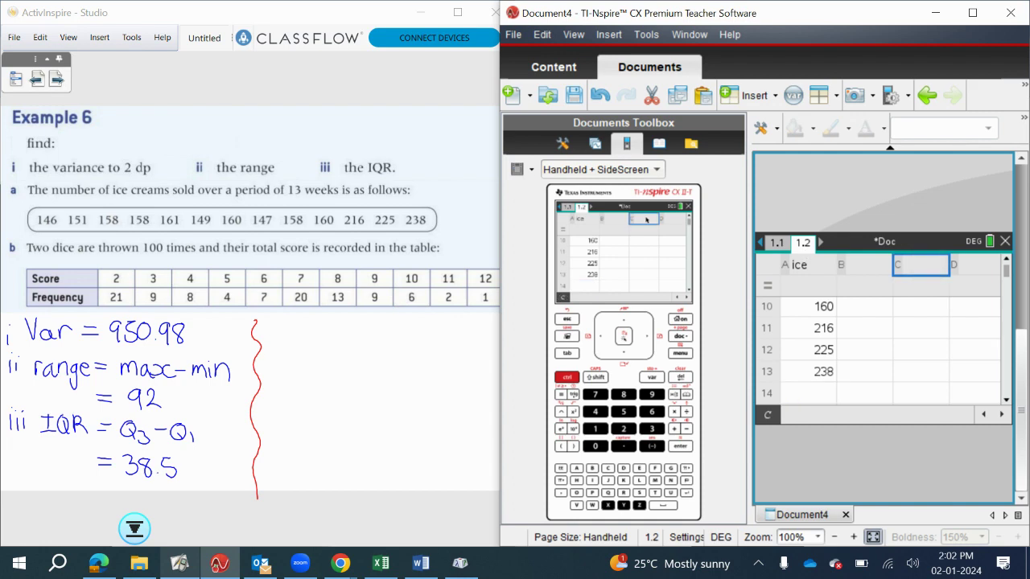
pyautogui.write('sc')
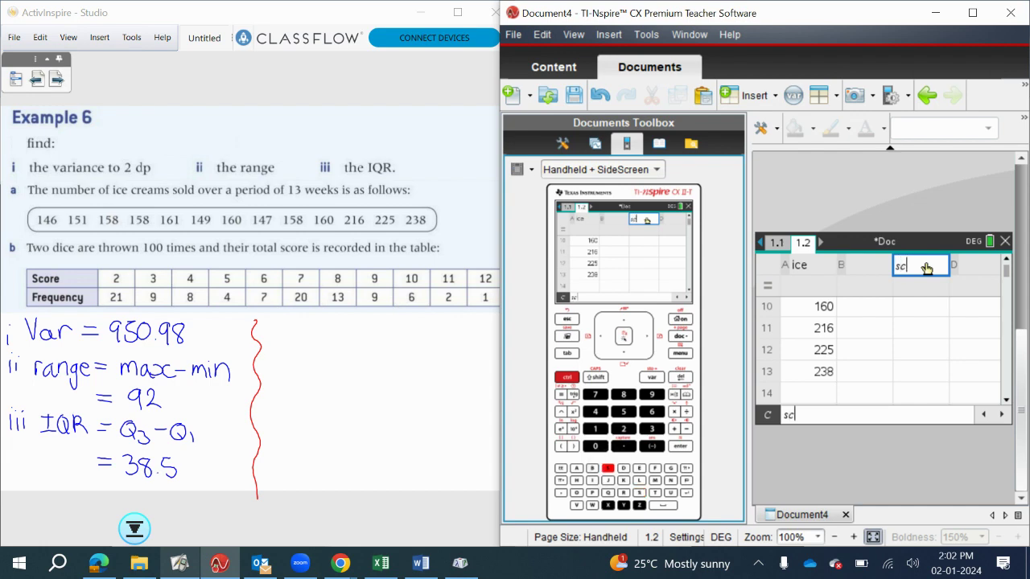
pyautogui.write('ore')
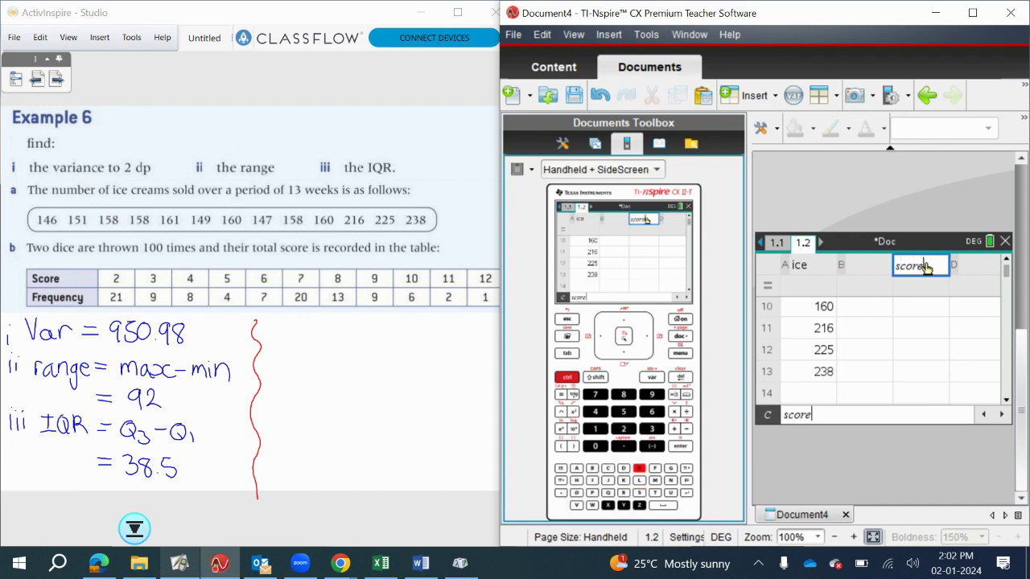
pyautogui.press('Return')
pyautogui.click(973, 265)
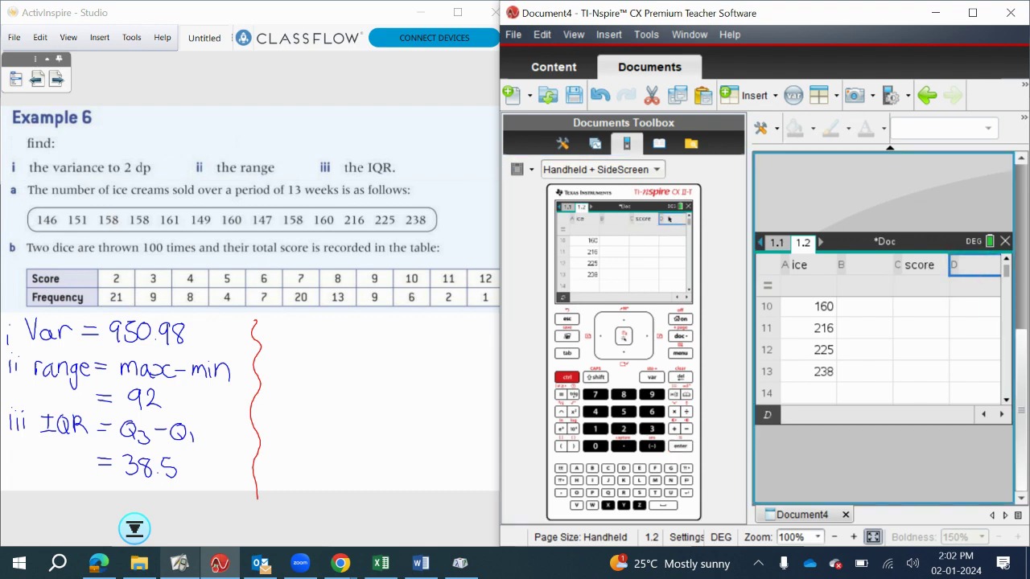
pyautogui.write('f')
pyautogui.press('Return')
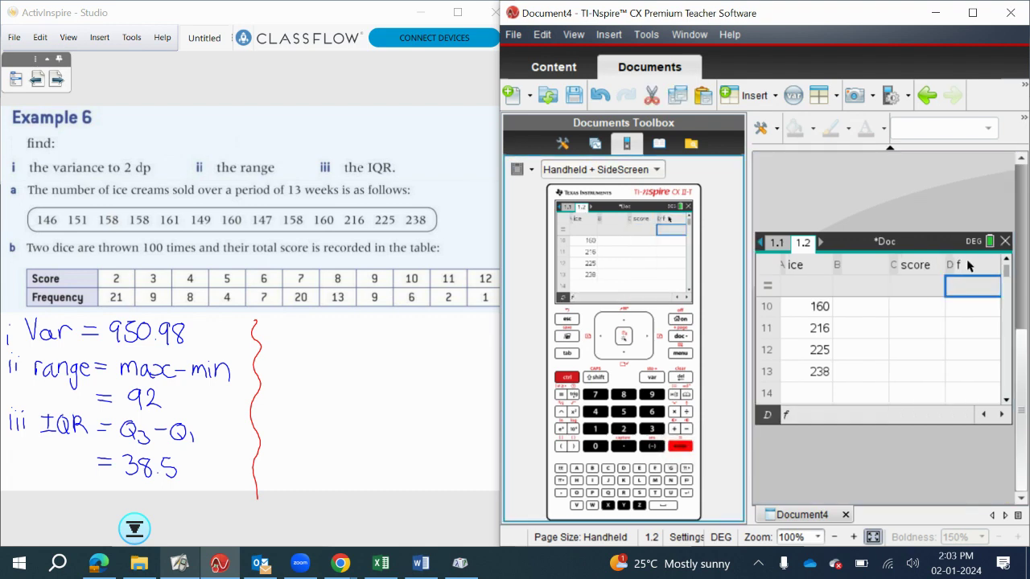
# - Enter the dice scores 2 to 12 in the score column, starting at cell C10
pyautogui.click(921, 309)
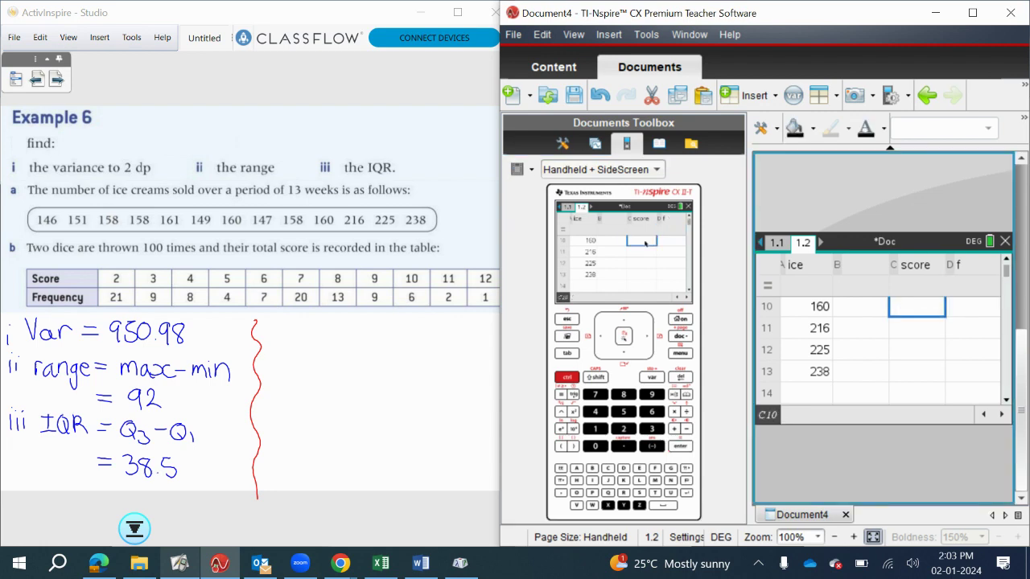
pyautogui.write('2')
pyautogui.press('Return')
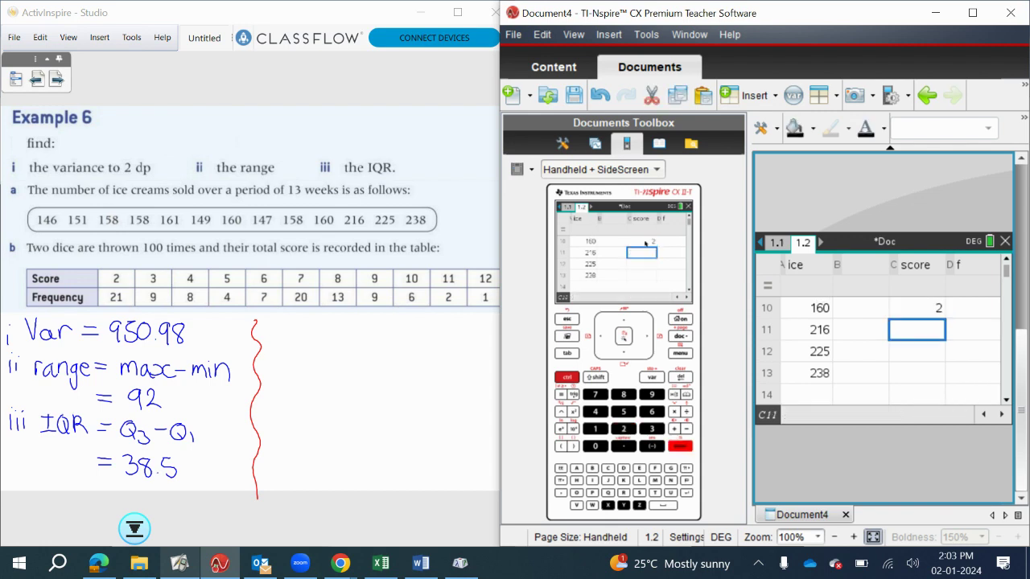
pyautogui.write('3')
pyautogui.press('Return')
pyautogui.write('4')
pyautogui.press('Return')
pyautogui.write('5')
pyautogui.press('Return')
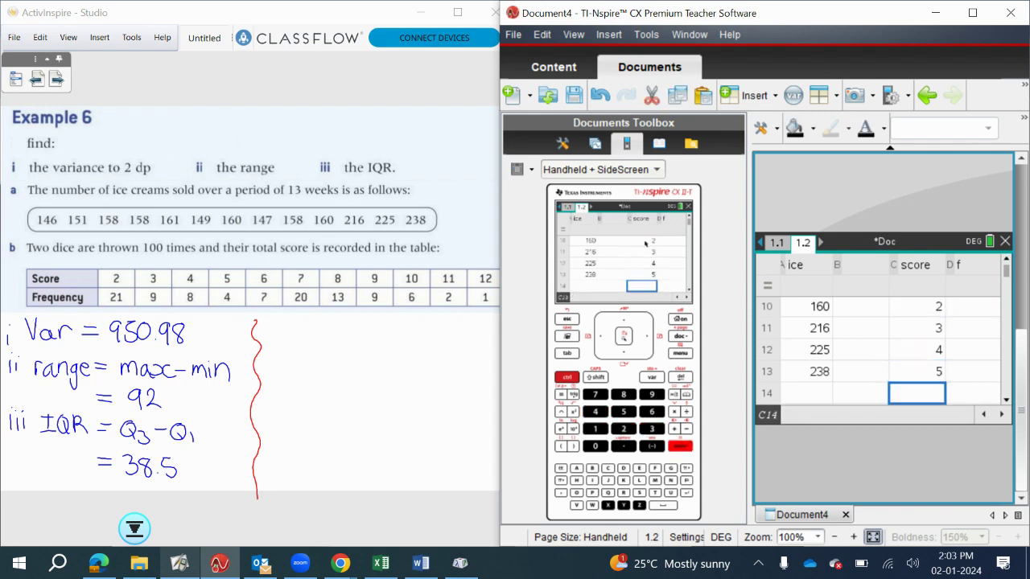
pyautogui.write('6')
pyautogui.press('Return')
pyautogui.write('7')
pyautogui.press('Return')
pyautogui.write('8')
pyautogui.press('Return')
pyautogui.press('Return')
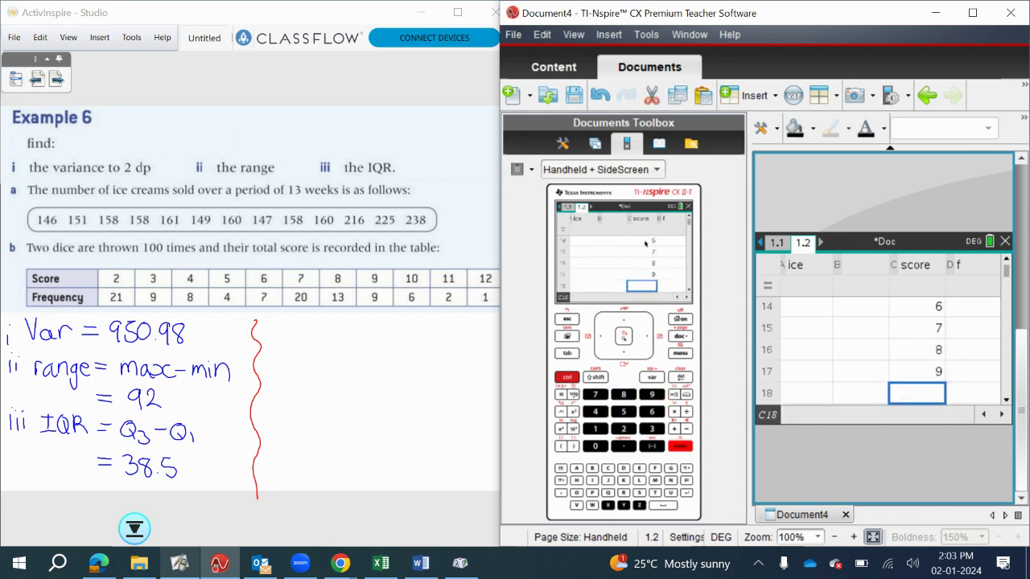
pyautogui.write('10')
pyautogui.press('Return')
pyautogui.write('11')
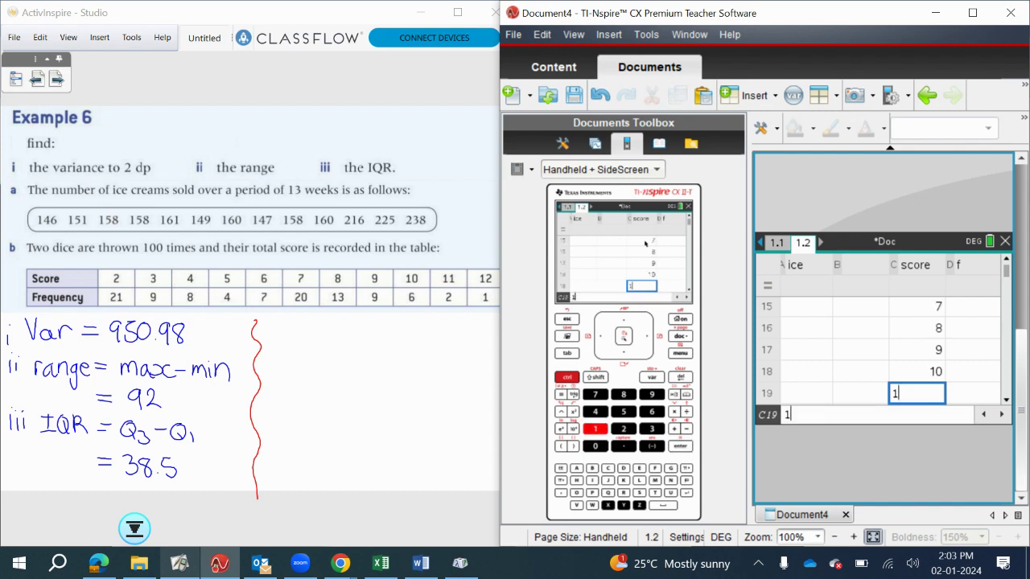
pyautogui.press('Return')
pyautogui.write('12')
pyautogui.press('Return')
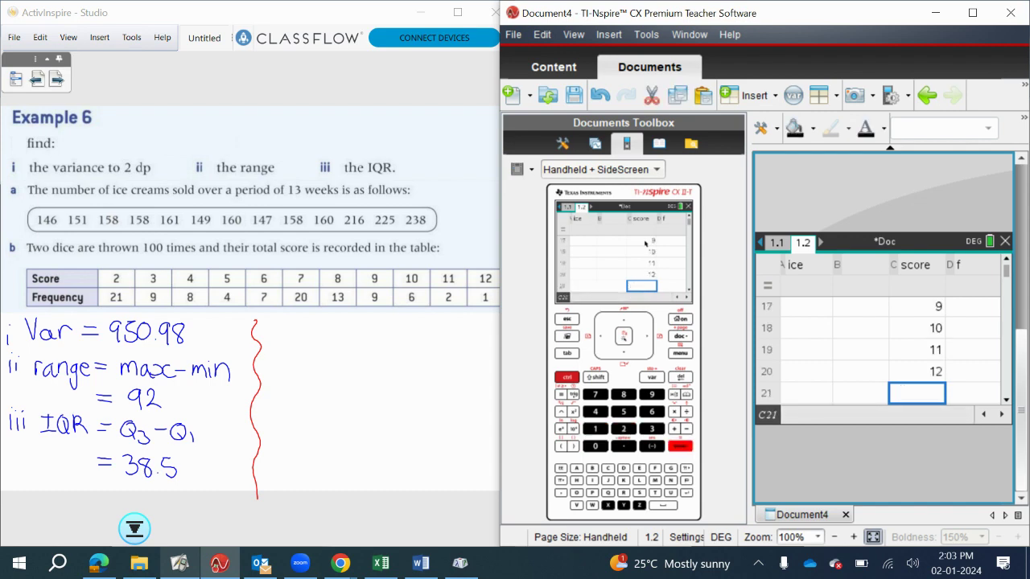
pyautogui.press('Up')
pyautogui.press('Right')
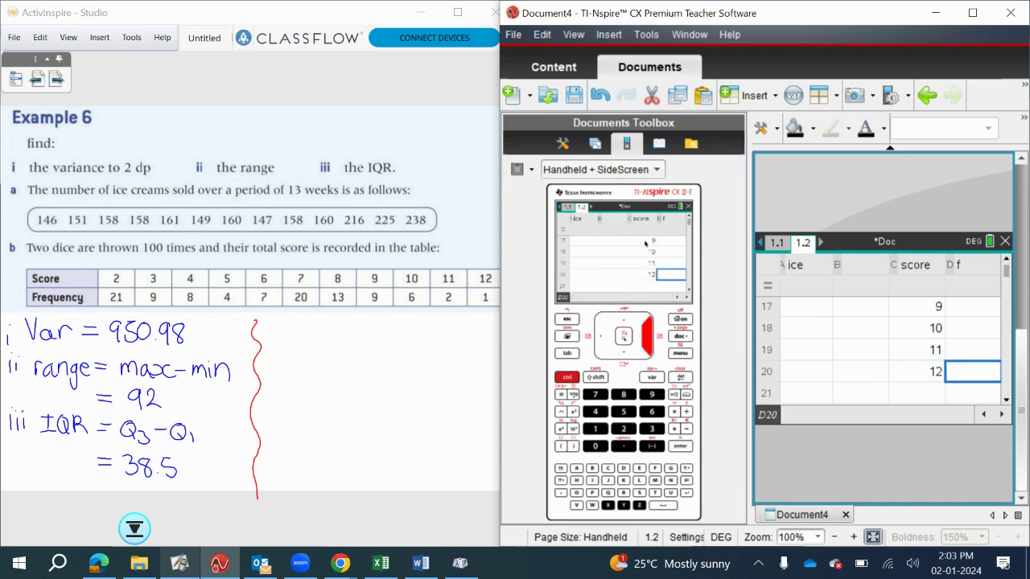
pyautogui.press('Up')
pyautogui.press('Up')
pyautogui.press('Up')
pyautogui.press('Up')
pyautogui.press('Up')
pyautogui.press('Up')
pyautogui.press('Up')
pyautogui.press('Up')
pyautogui.press('Up')
pyautogui.press('Up')
pyautogui.press('Up')
pyautogui.press('Up')
pyautogui.press('Up')
pyautogui.press('Up')
pyautogui.press('Up')
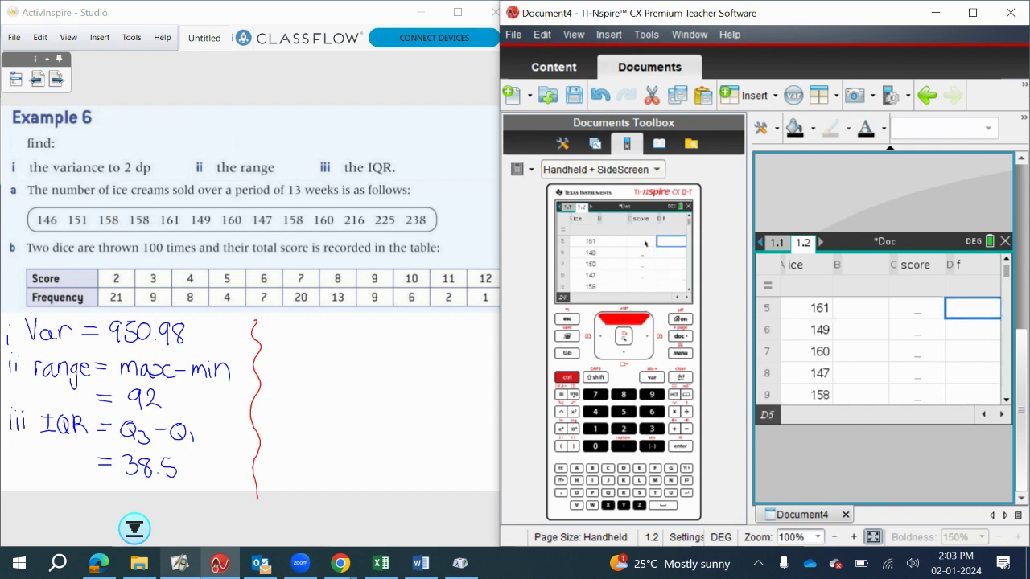
pyautogui.press('Down')
pyautogui.press('Down')
pyautogui.press('Down')
pyautogui.press('Down')
pyautogui.press('Down')
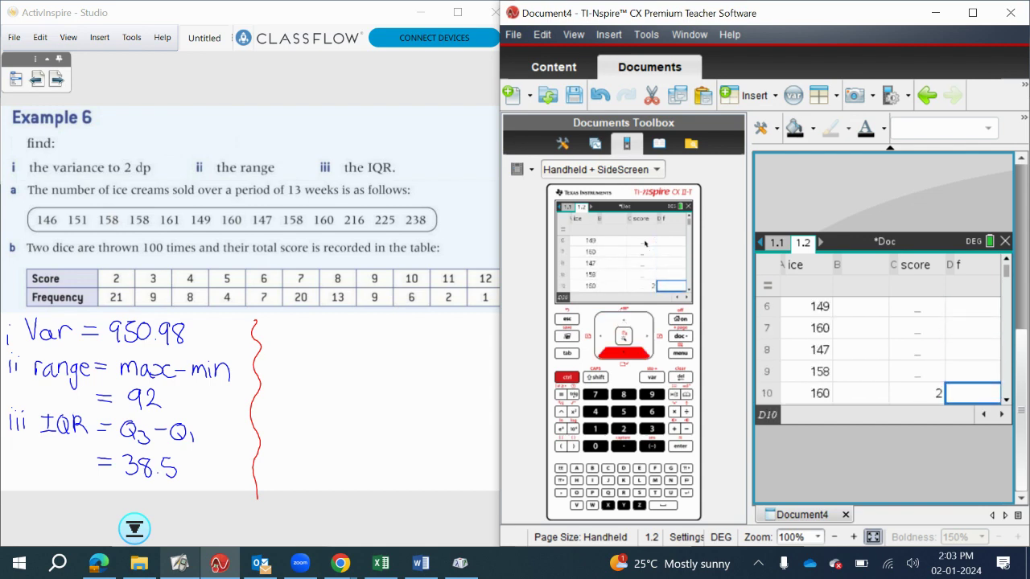
pyautogui.press('Up')
pyautogui.press('Up')
pyautogui.press('Up')
pyautogui.press('Up')
pyautogui.press('Up')
pyautogui.press('Up')
pyautogui.press('Up')
pyautogui.press('Up')
pyautogui.press('Up')
pyautogui.press('Up')
pyautogui.press('Up')
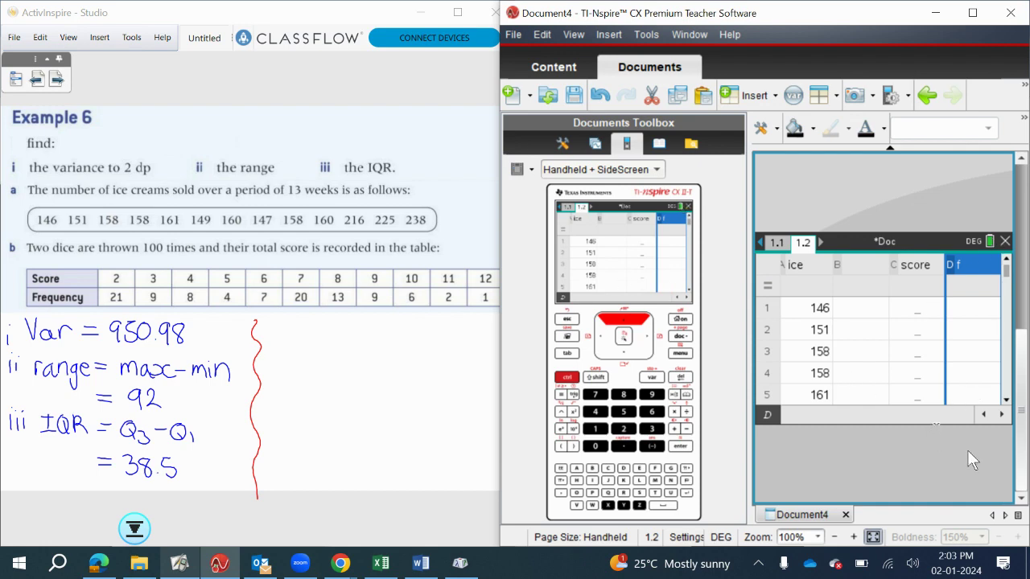
# - Create a new document with a Calculator page followed by a Lists & Spreadsheet page
pyautogui.click(684, 319)
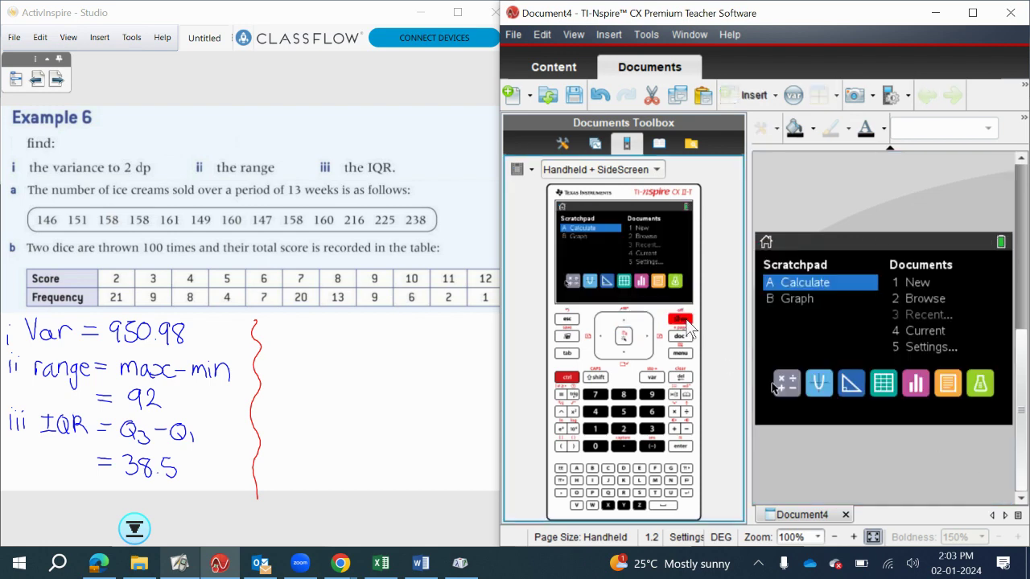
pyautogui.click(920, 288)
pyautogui.click(915, 350)
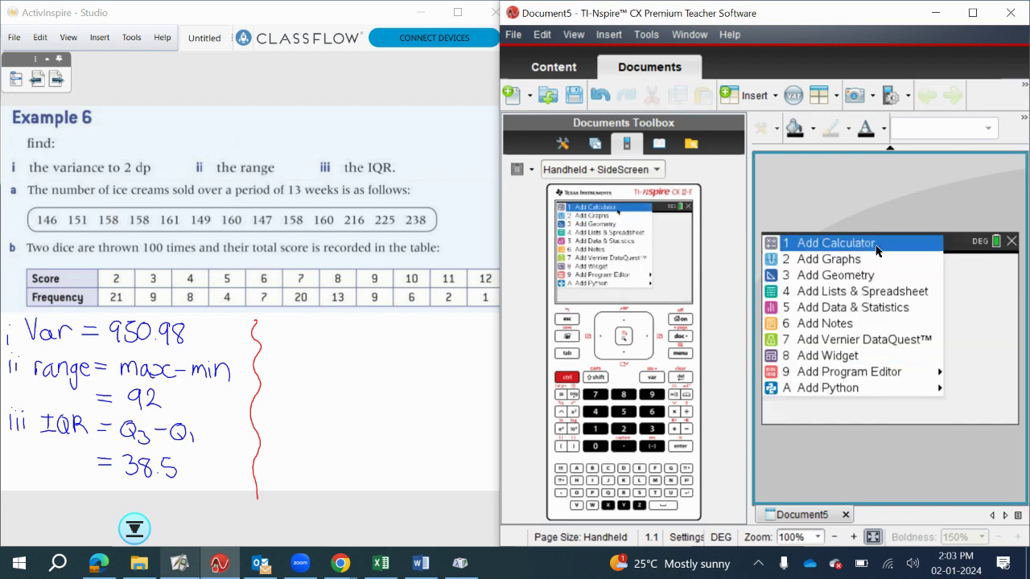
pyautogui.click(876, 250)
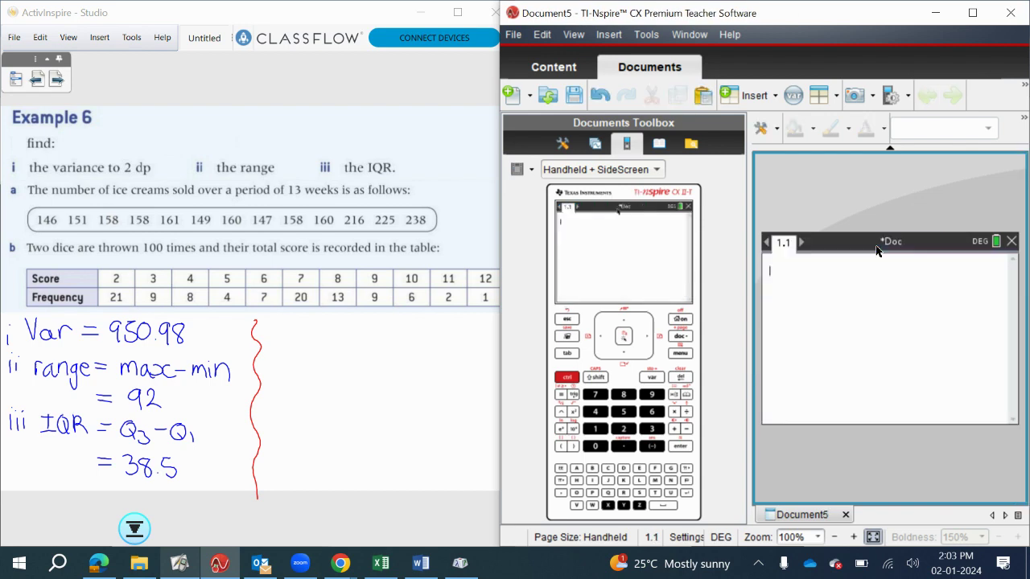
pyautogui.click(571, 386)
pyautogui.click(682, 336)
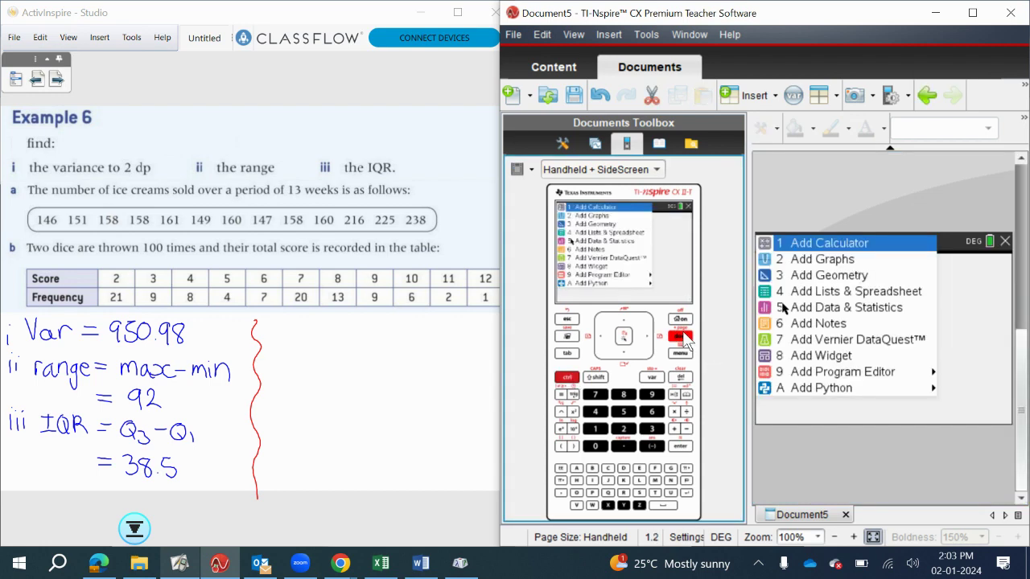
pyautogui.click(843, 293)
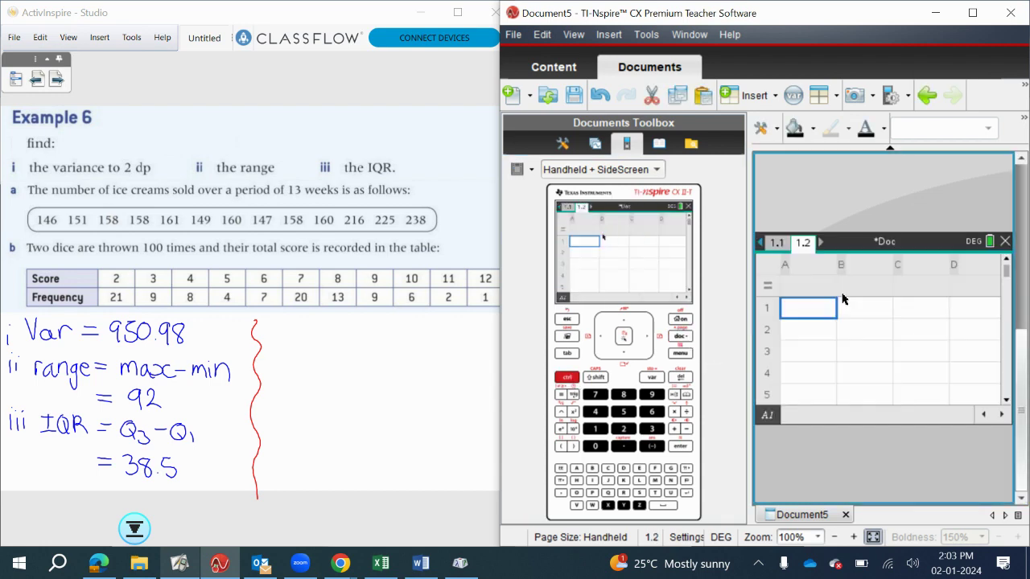
# - Name spreadsheet column A "x" and column B "f"
pyautogui.click(812, 270)
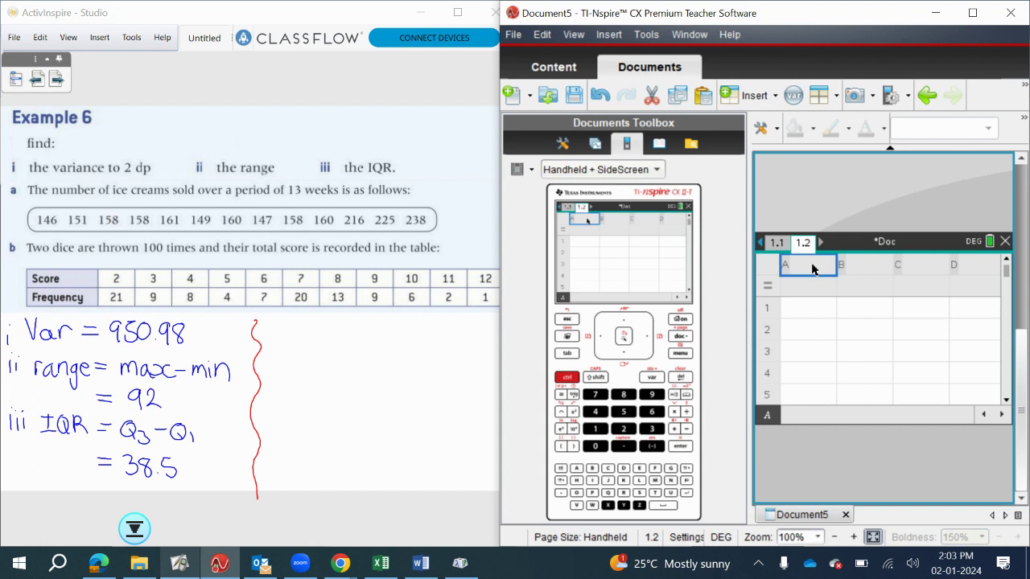
pyautogui.write('x')
pyautogui.press('Return')
pyautogui.press('Right')
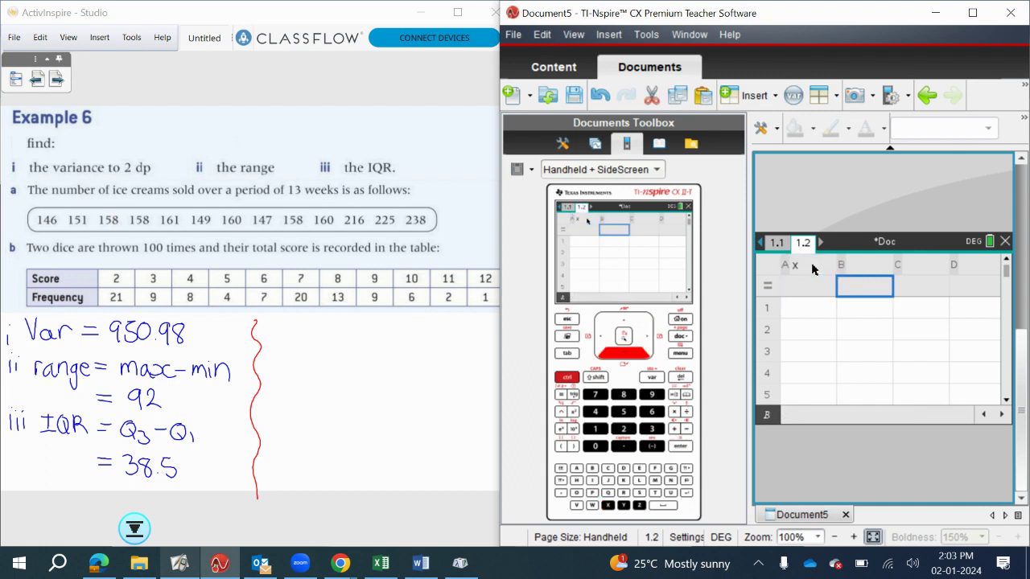
pyautogui.press('Up')
pyautogui.write('f')
pyautogui.press('Return')
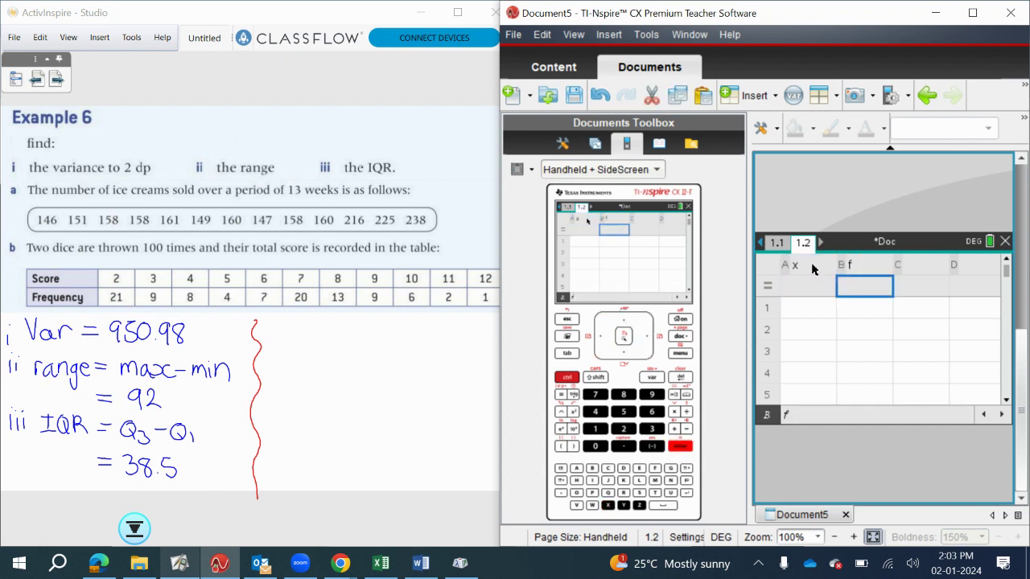
# - Enter the dice scores 2 to 12 in the x column, starting at cell A1
pyautogui.press('Down')
pyautogui.press('Left')
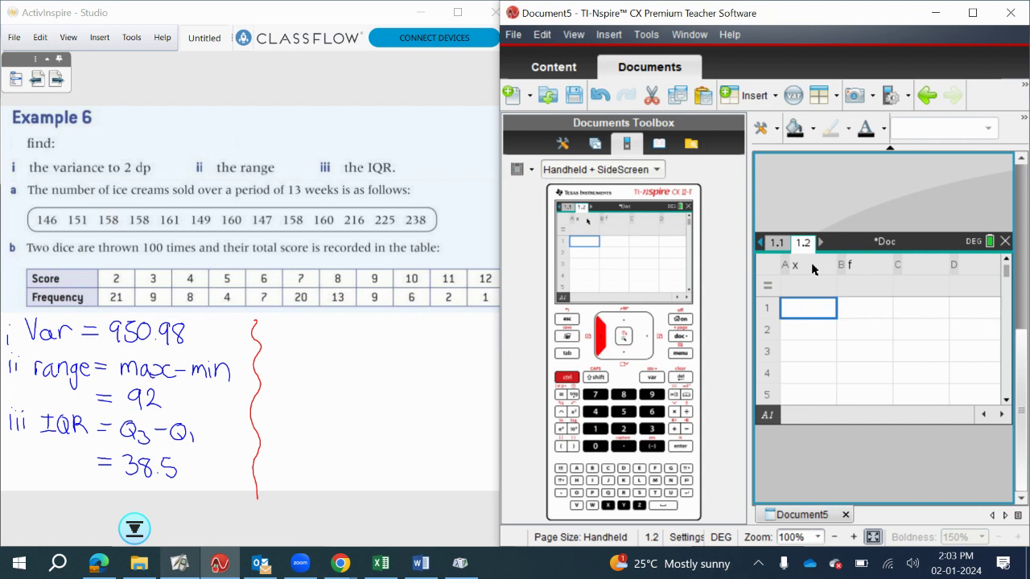
pyautogui.write('2')
pyautogui.press('Return')
pyautogui.write('3')
pyautogui.press('Return')
pyautogui.write('4')
pyautogui.press('Return')
pyautogui.write('5')
pyautogui.press('Return')
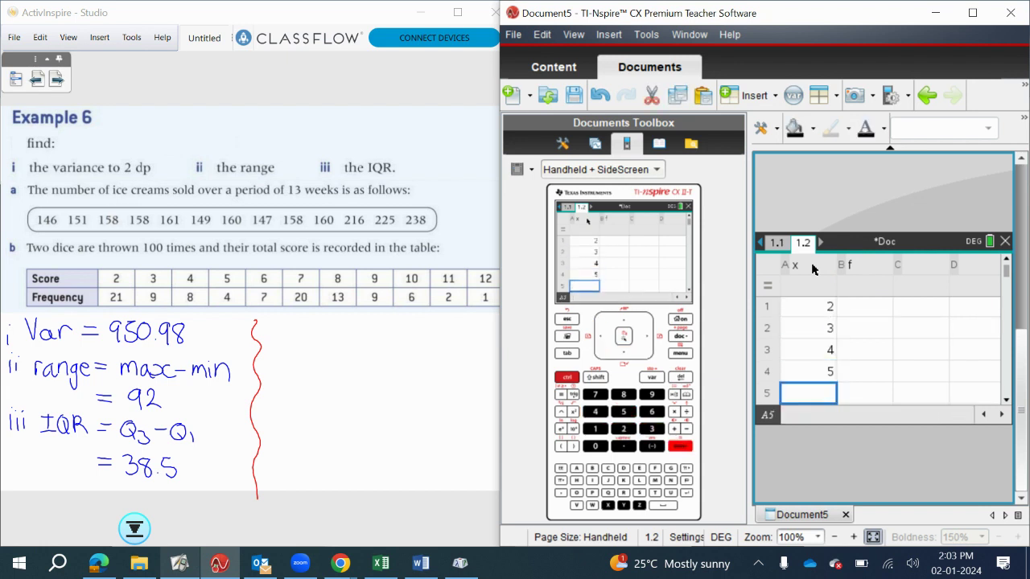
pyautogui.write('6')
pyautogui.press('Return')
pyautogui.write('7')
pyautogui.press('Return')
pyautogui.write('8')
pyautogui.press('Return')
pyautogui.write('9')
pyautogui.press('Return')
pyautogui.write('1')
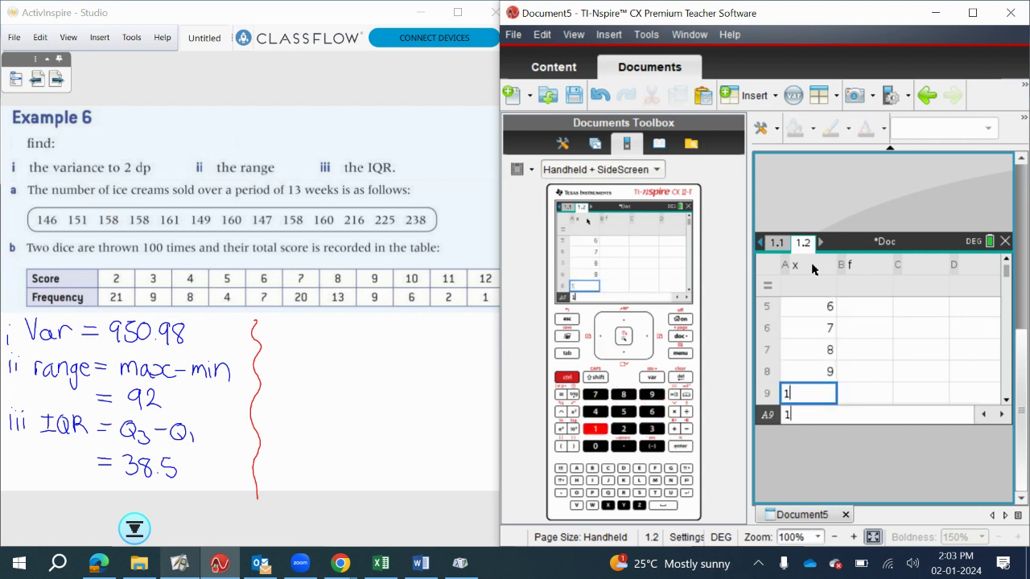
pyautogui.write('0')
pyautogui.press('Return')
pyautogui.write('11')
pyautogui.press('Return')
pyautogui.write('12')
pyautogui.press('Return')
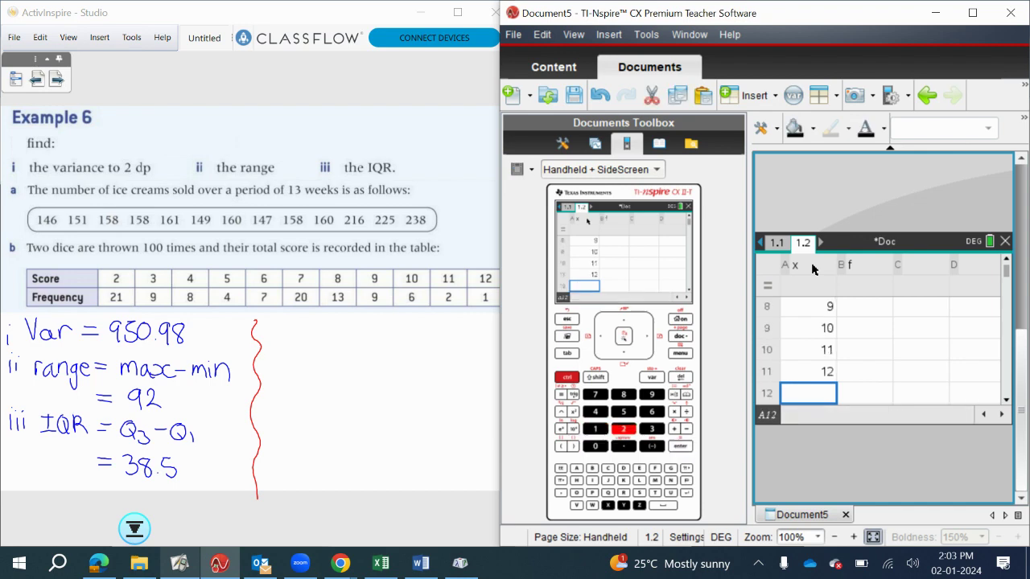
# - Enter the frequencies 21, 9, 8, 4, 7, 20, 13, 9, 6, 2 and 1 in the f column, starting at cell B1
pyautogui.press('Right')
pyautogui.press('Up')
pyautogui.press('Up')
pyautogui.press('Up')
pyautogui.press('Up')
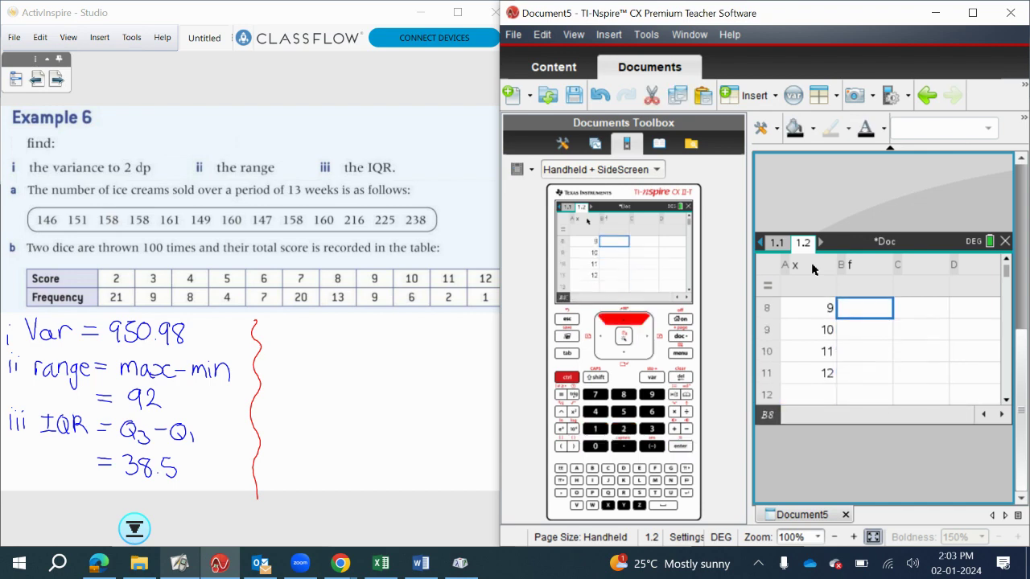
pyautogui.press('Up')
pyautogui.press('Up')
pyautogui.press('Up')
pyautogui.press('Up')
pyautogui.press('Up')
pyautogui.press('Up')
pyautogui.press('Up')
pyautogui.press('Up')
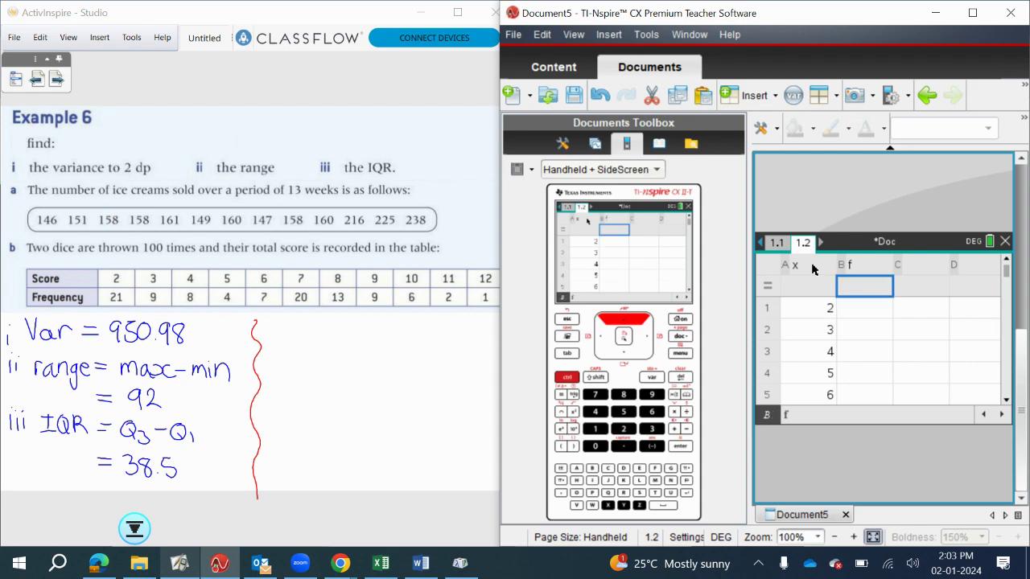
pyautogui.press('Down')
pyautogui.write('21')
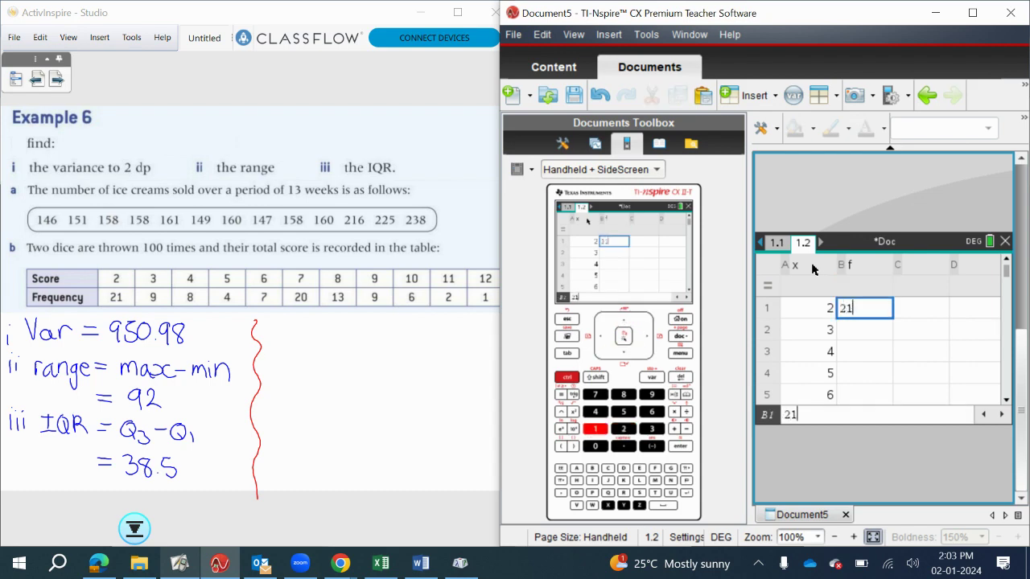
pyautogui.press('Return')
pyautogui.write('9')
pyautogui.press('Return')
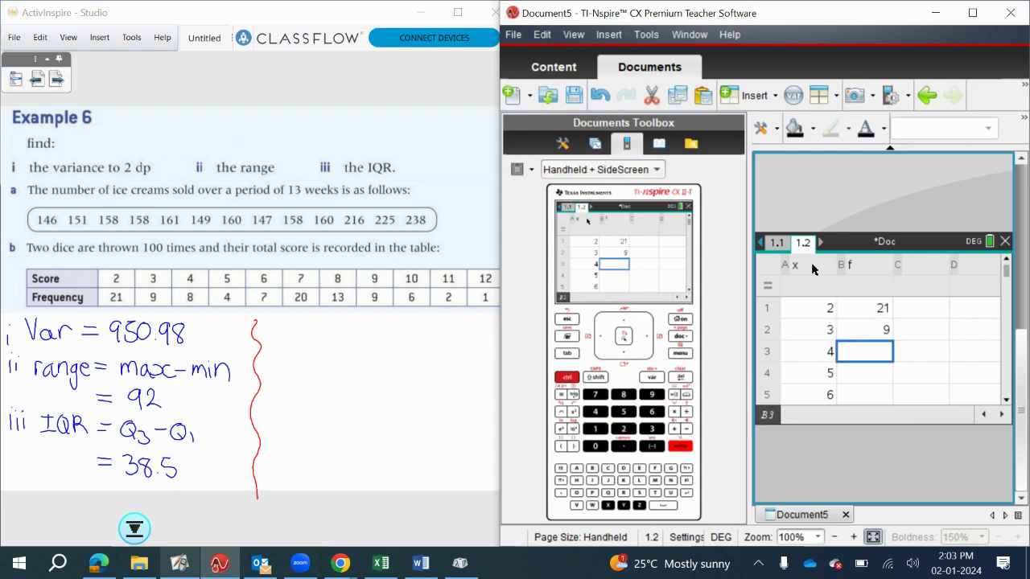
pyautogui.write('8')
pyautogui.press('Return')
pyautogui.write('4')
pyautogui.press('Return')
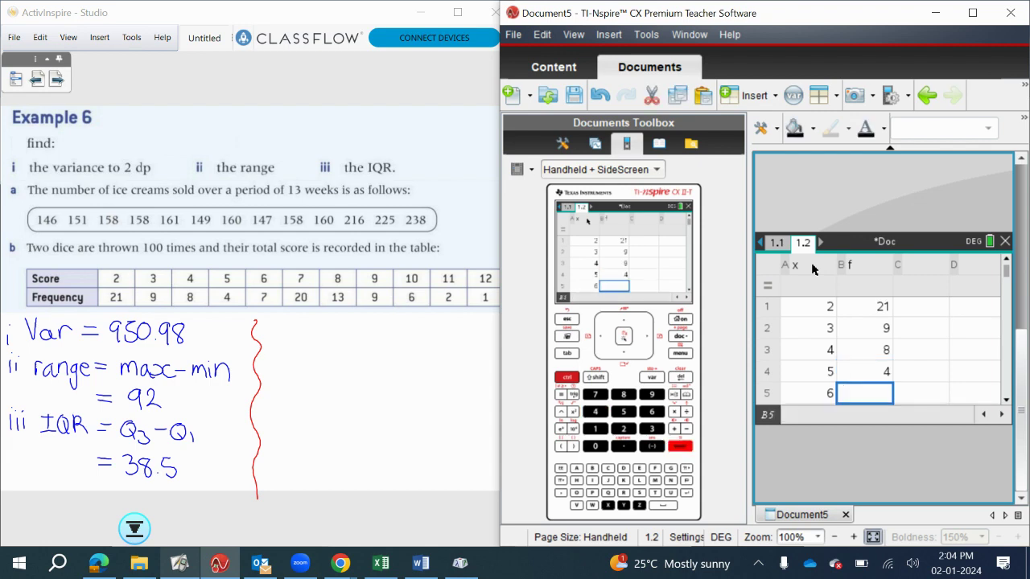
pyautogui.write('7')
pyautogui.press('Return')
pyautogui.write('20')
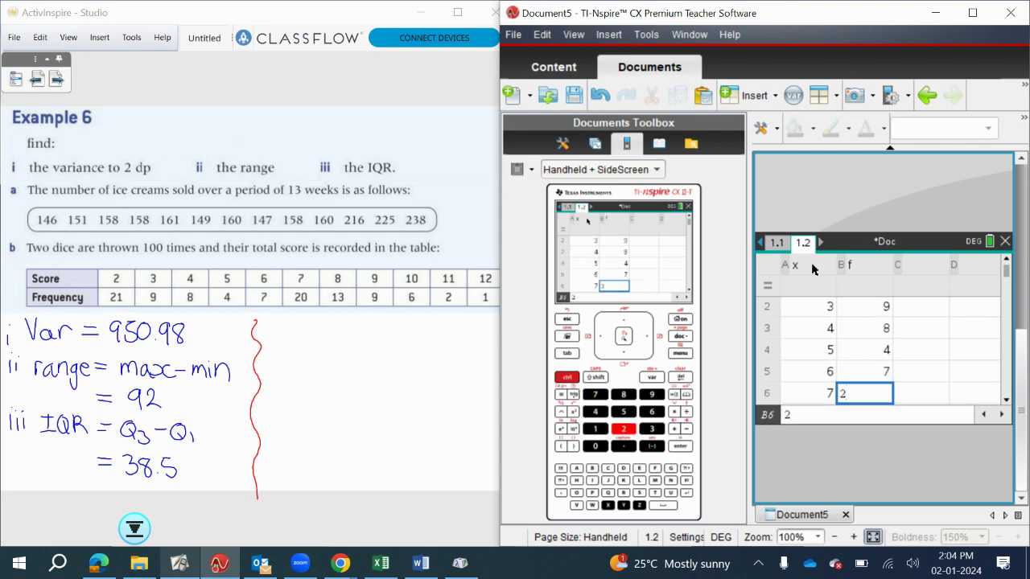
pyautogui.press('Return')
pyautogui.write('13')
pyautogui.press('Return')
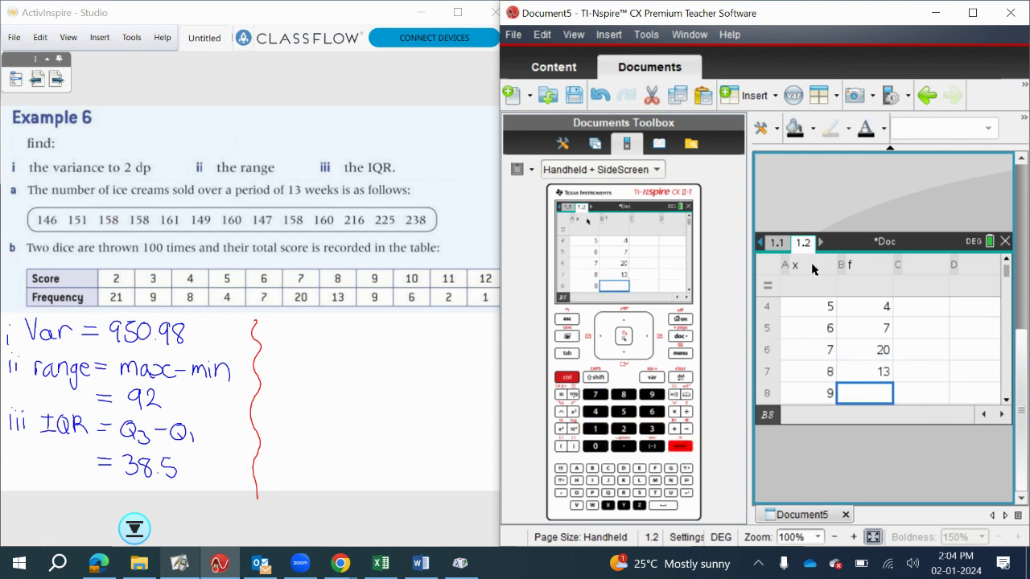
pyautogui.write('9')
pyautogui.press('Return')
pyautogui.write('6')
pyautogui.press('Return')
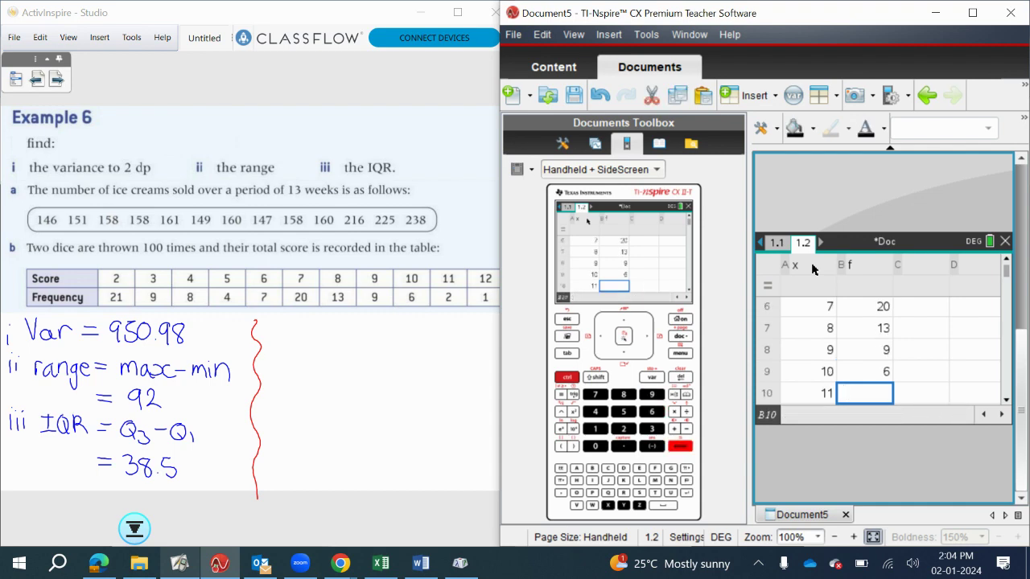
pyautogui.write('2')
pyautogui.press('Return')
pyautogui.write('1')
pyautogui.press('Return')
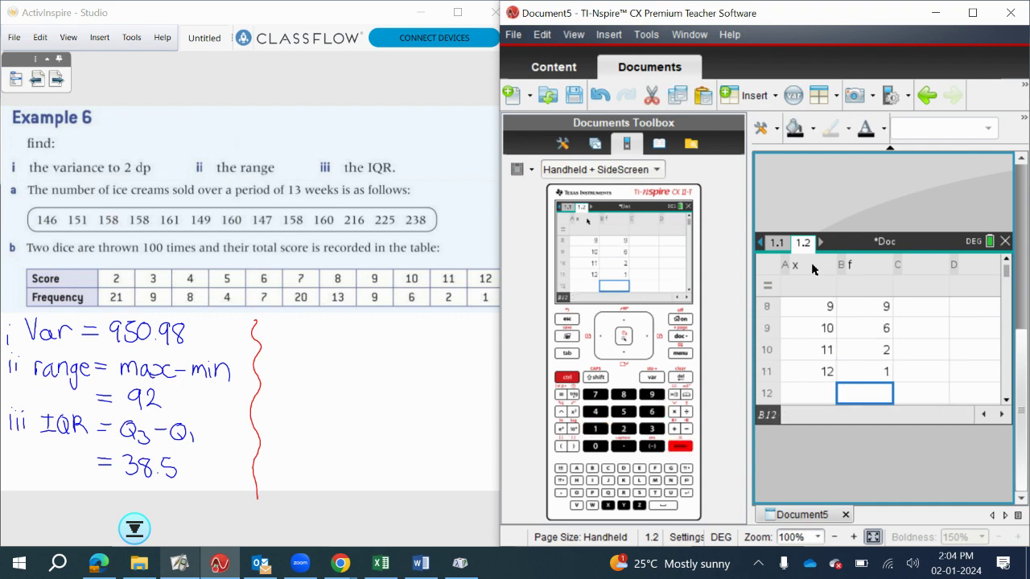
# - On Calculator page 1.1, run One-Variable Statistics for one list, with x as the X1 list and f as the frequency list
pyautogui.click(777, 245)
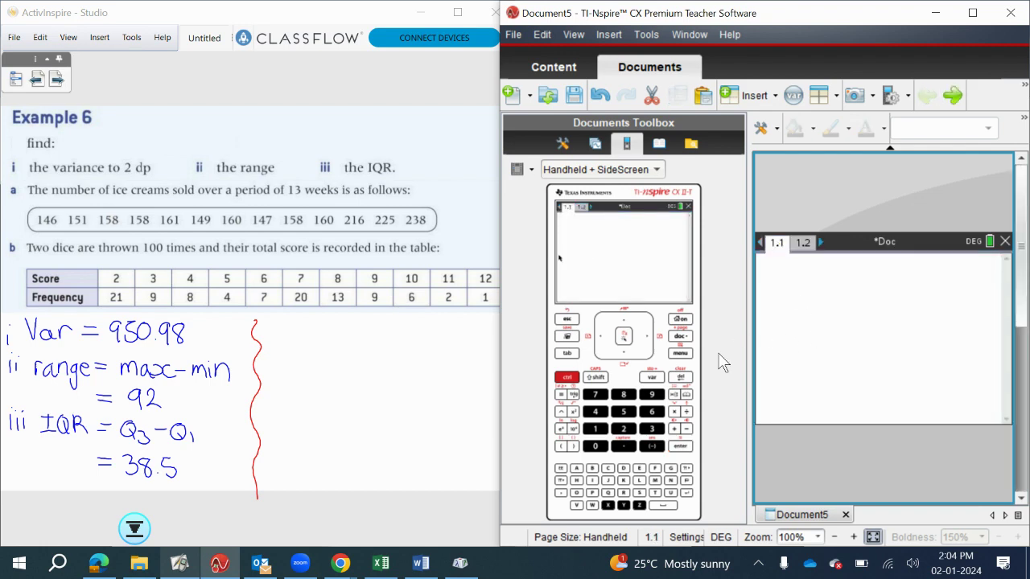
pyautogui.click(680, 353)
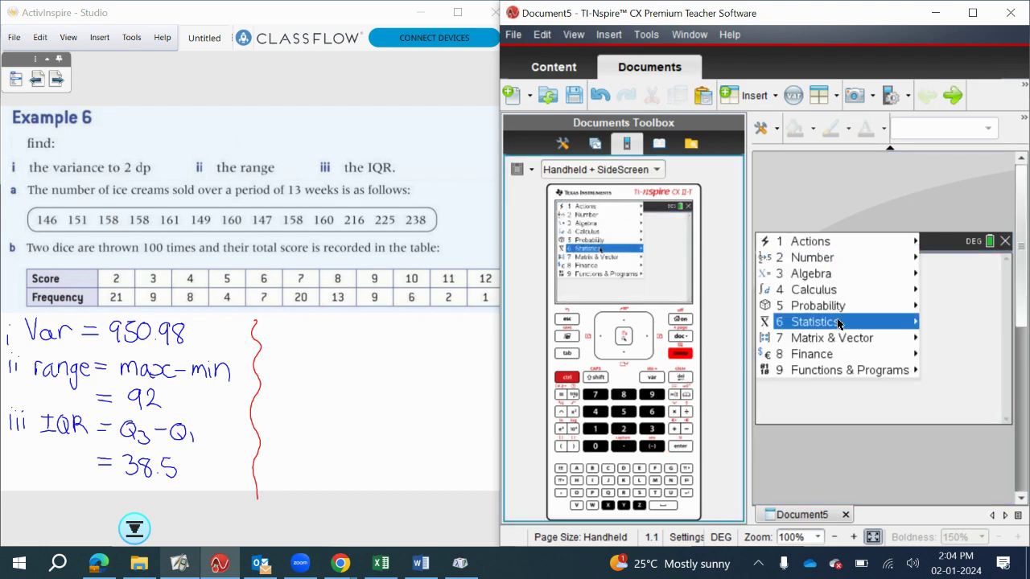
pyautogui.click(839, 324)
pyautogui.click(944, 322)
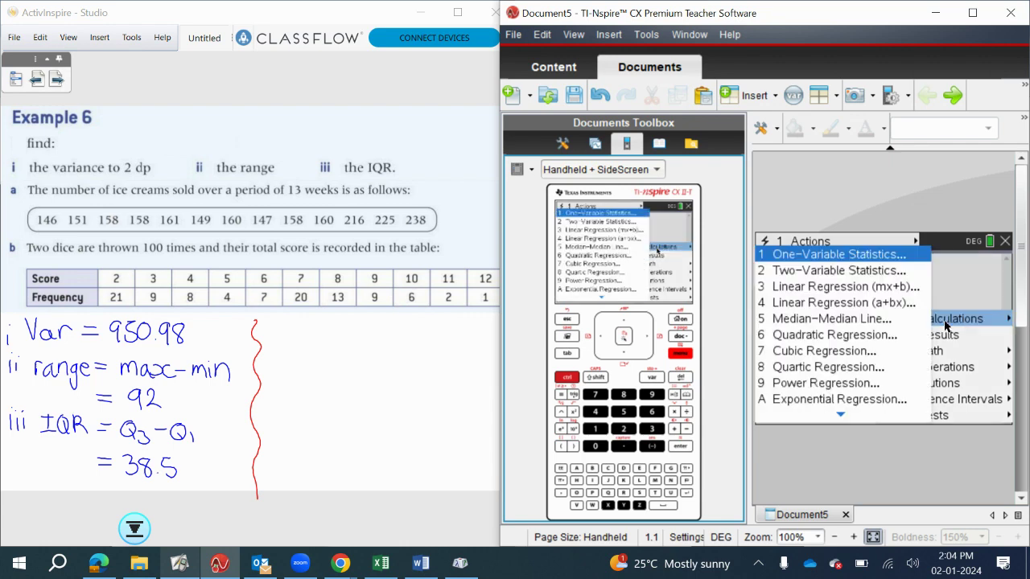
pyautogui.click(863, 256)
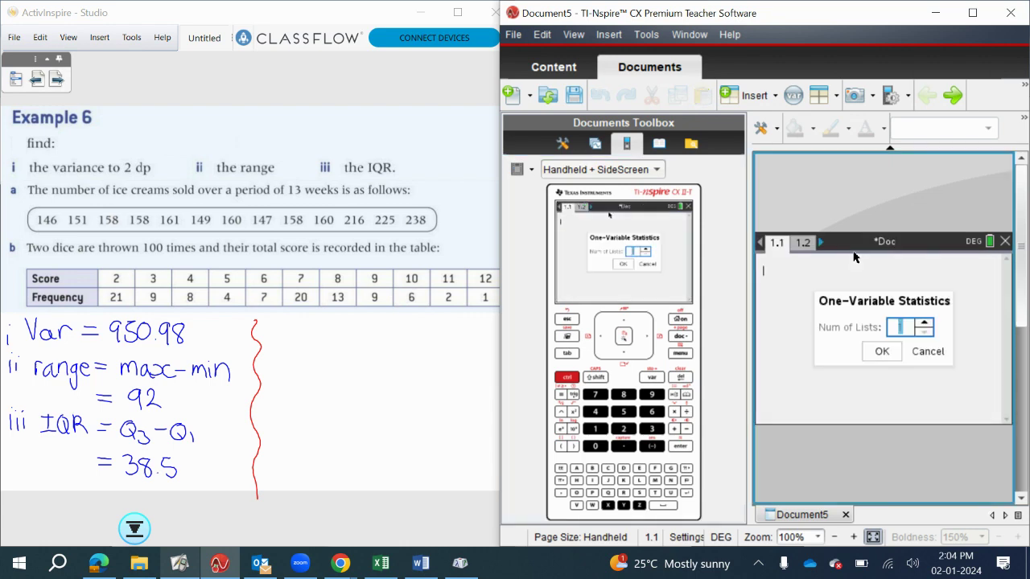
pyautogui.click(881, 352)
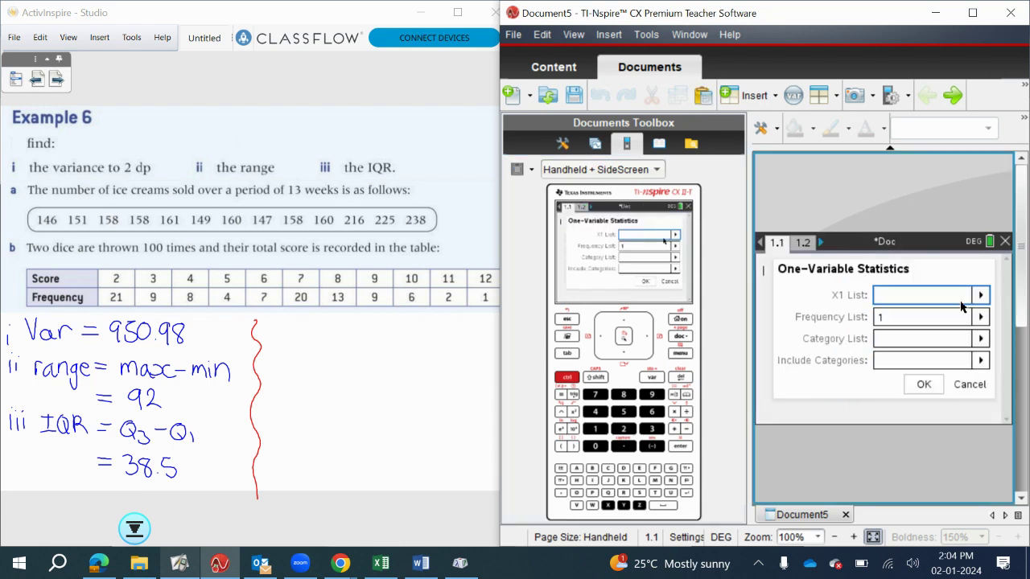
pyautogui.click(983, 296)
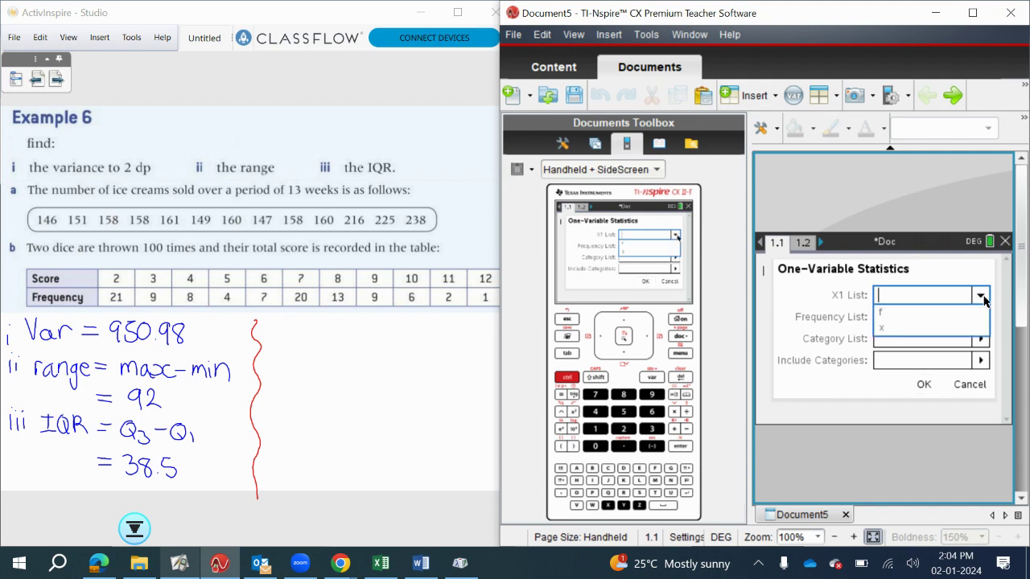
pyautogui.click(907, 333)
pyautogui.click(981, 318)
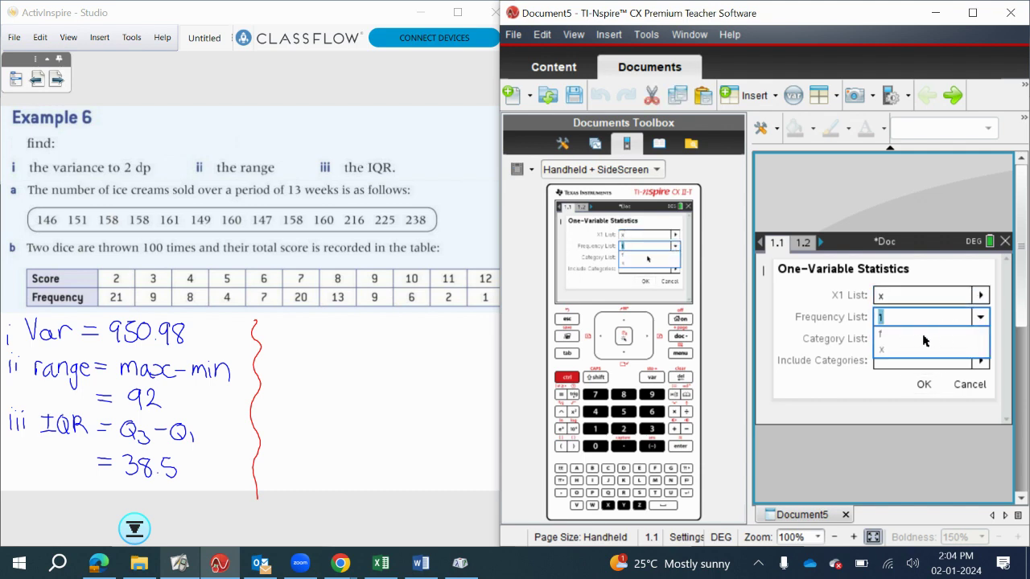
pyautogui.click(910, 335)
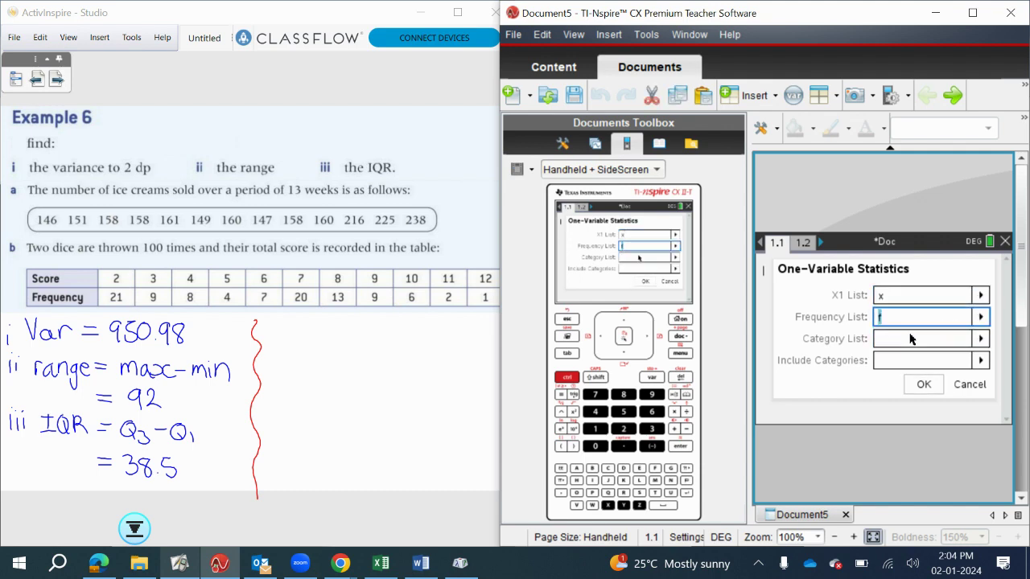
pyautogui.click(930, 387)
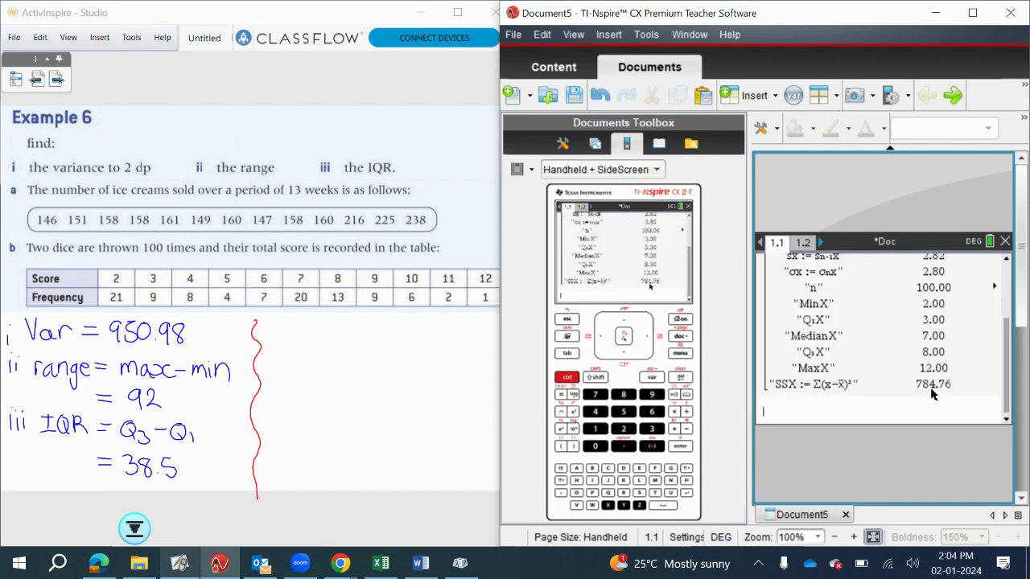
# - Calculate the variance of the dice data by evaluating the square of the stored variable stat.σx
pyautogui.hotkey('ctrl', 'l')
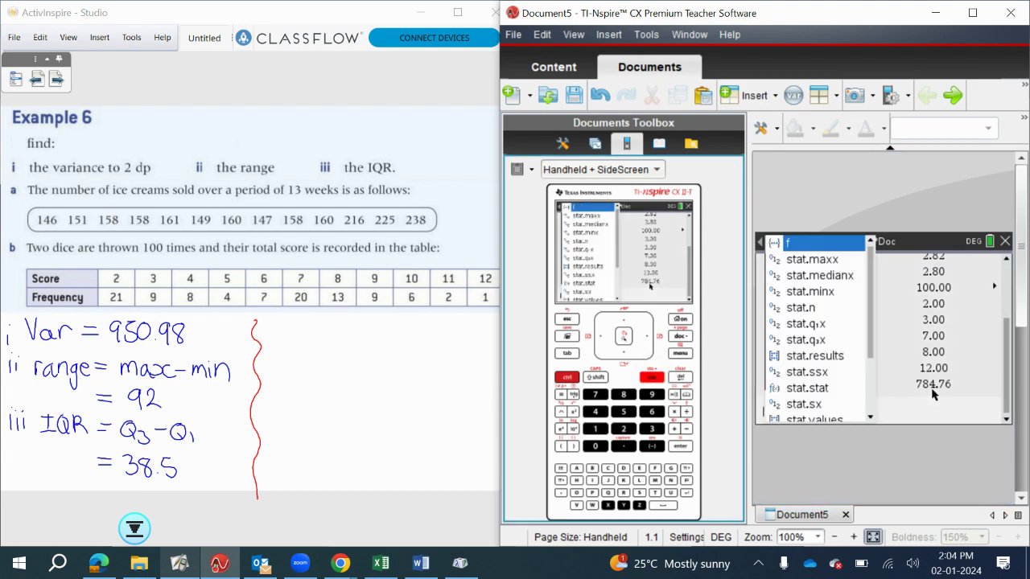
pyautogui.scroll(-3, 813, 338)
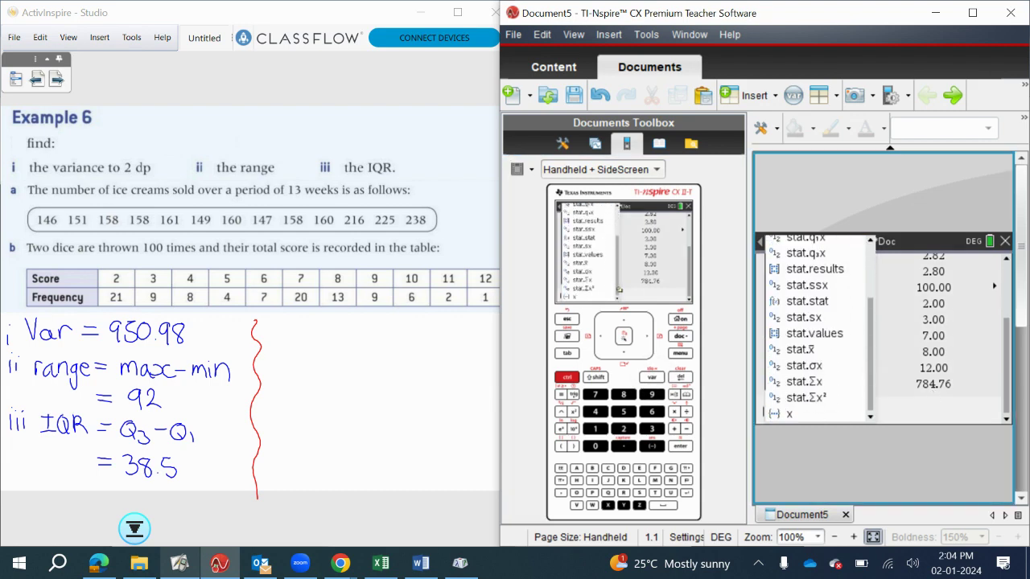
pyautogui.doubleClick(813, 355)
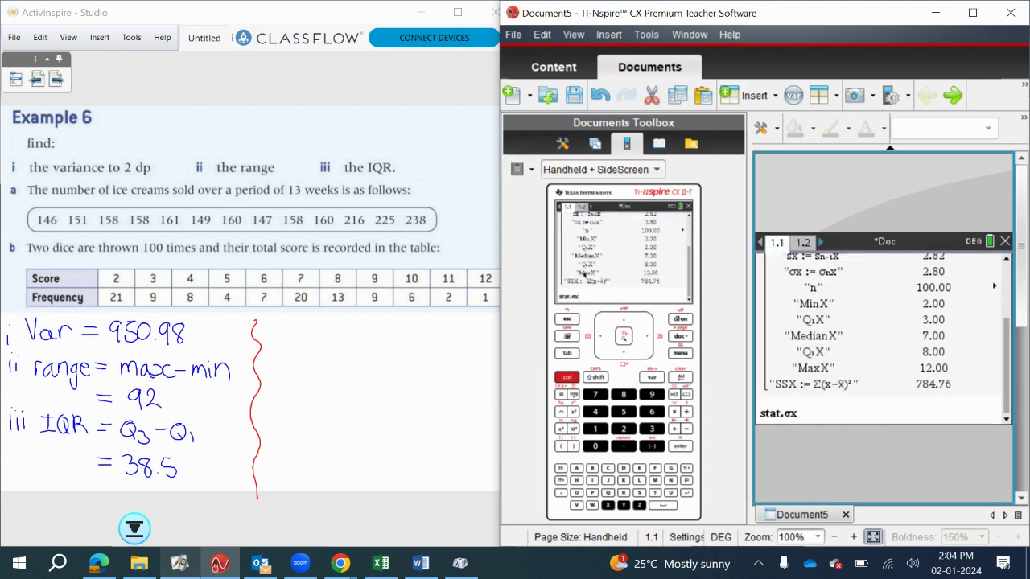
pyautogui.click(572, 411)
pyautogui.press('Return')
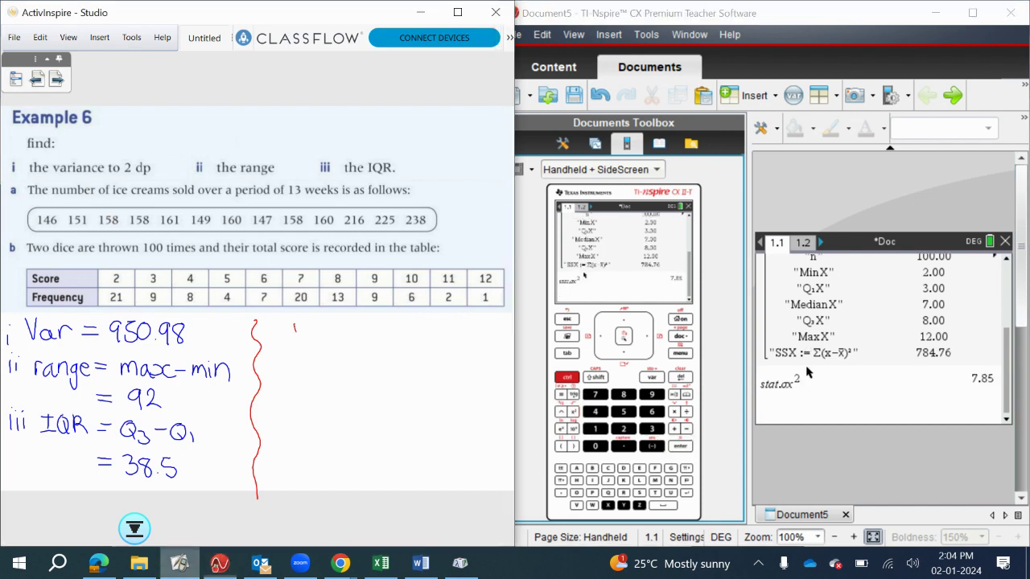
pyautogui.moveTo(295, 324); pyautogui.dragTo(306, 324)
pyautogui.moveTo(315, 329); pyautogui.dragTo(318, 338)
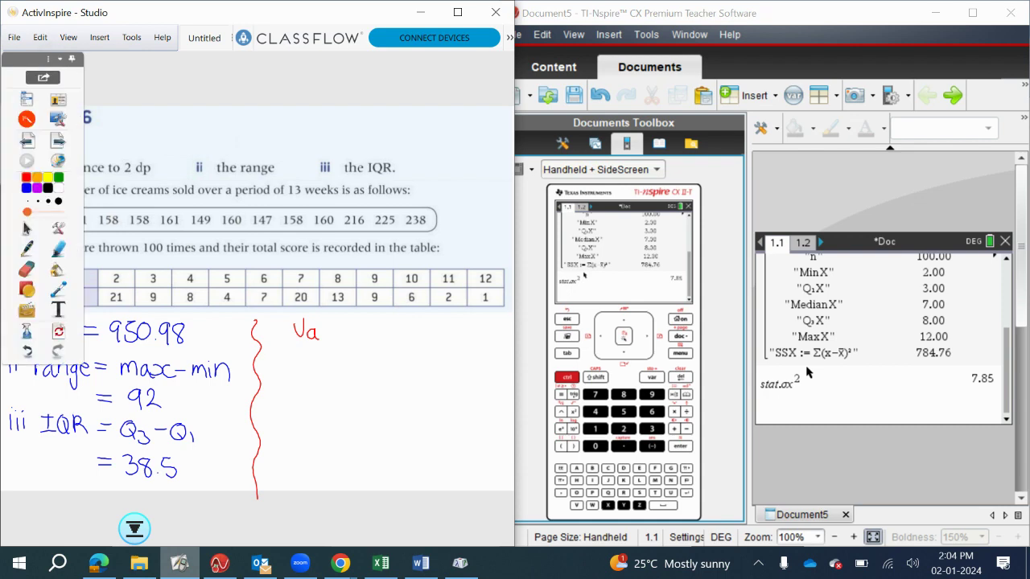
pyautogui.hotkey('ctrl', 'z')
pyautogui.hotkey('ctrl', 'z')
pyautogui.hotkey('ctrl', 'z')
# - In ActivInspire, handwrite "i Var = 7.85" in blue below the table, to the right of the red divider
pyautogui.moveTo(279, 326)
pyautogui.mouseDown()
pyautogui.moveTo(299, 340)
pyautogui.moveTo(330, 327)
pyautogui.moveTo(352, 339)
pyautogui.moveTo(375, 325)
pyautogui.moveTo(384, 340)
pyautogui.mouseUp()
pyautogui.click(361, 337)
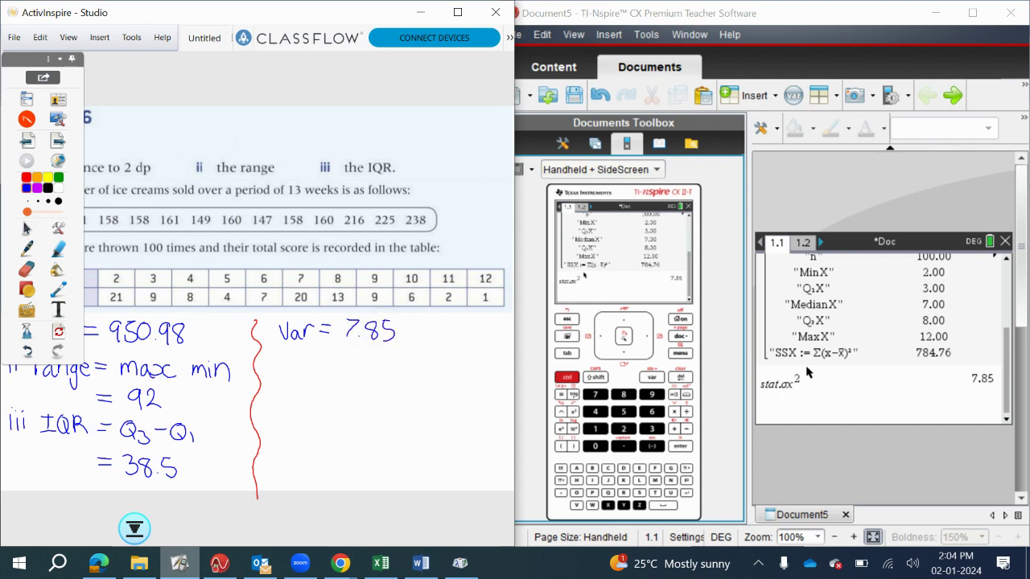
pyautogui.moveTo(267, 334); pyautogui.dragTo(266, 341)
pyautogui.click(269, 329)
# - Handwrite "ii range =" on the line below the dice variance answer
pyautogui.click(269, 368)
pyautogui.moveTo(278, 377)
pyautogui.mouseDown()
pyautogui.moveTo(324, 369)
pyautogui.moveTo(314, 391)
pyautogui.moveTo(351, 366)
pyautogui.mouseUp()
pyautogui.moveTo(338, 371); pyautogui.dragTo(351, 371)
# - Evaluate stat.MaxX−stat.MinX in TI-Nspire and handwrite 10 as the dice range in ActivInspire
pyautogui.click(808, 372)
pyautogui.hotkey('ctrl', 'l')
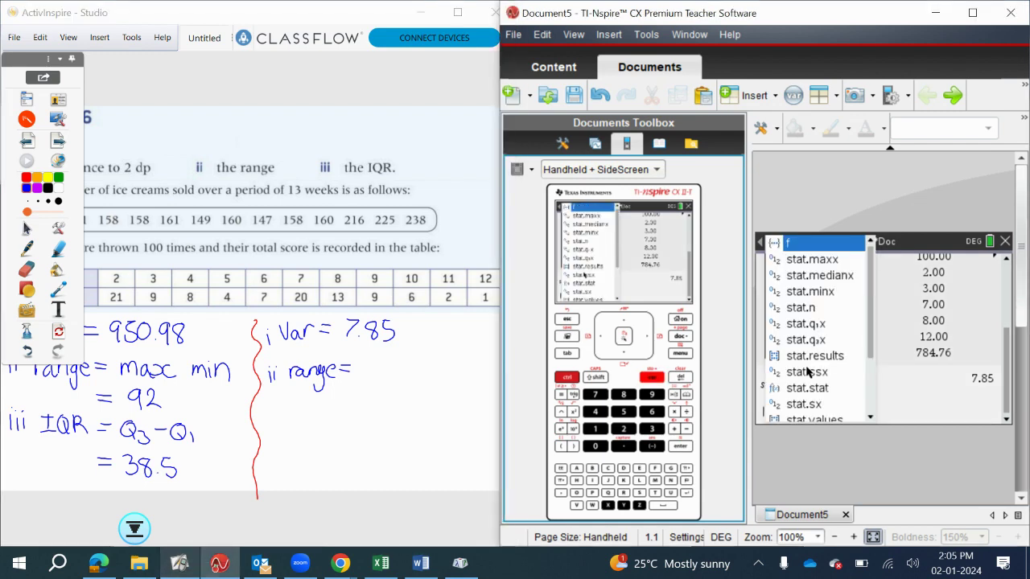
pyautogui.doubleClick(813, 259)
pyautogui.write('-')
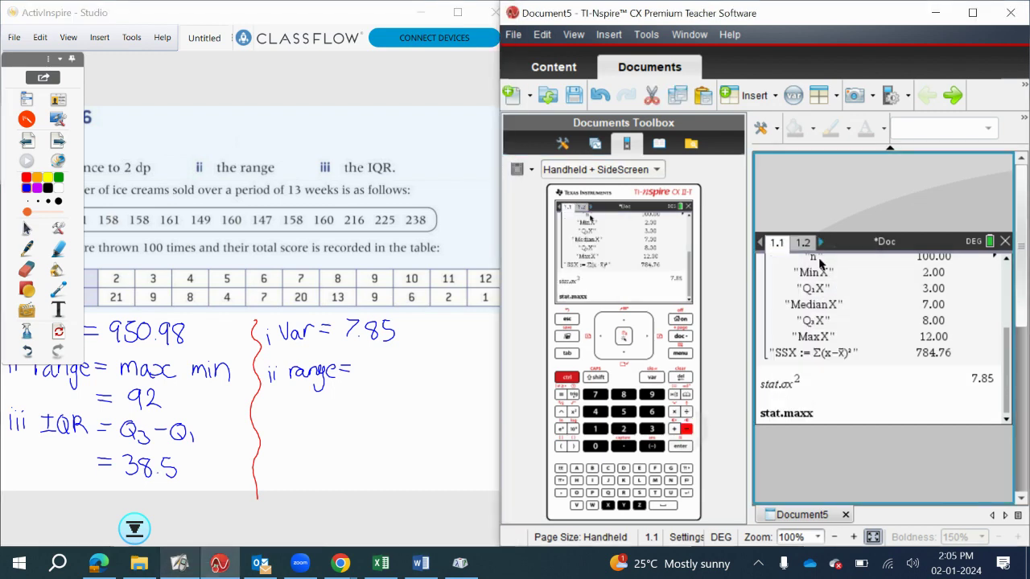
pyautogui.hotkey('ctrl', 'l')
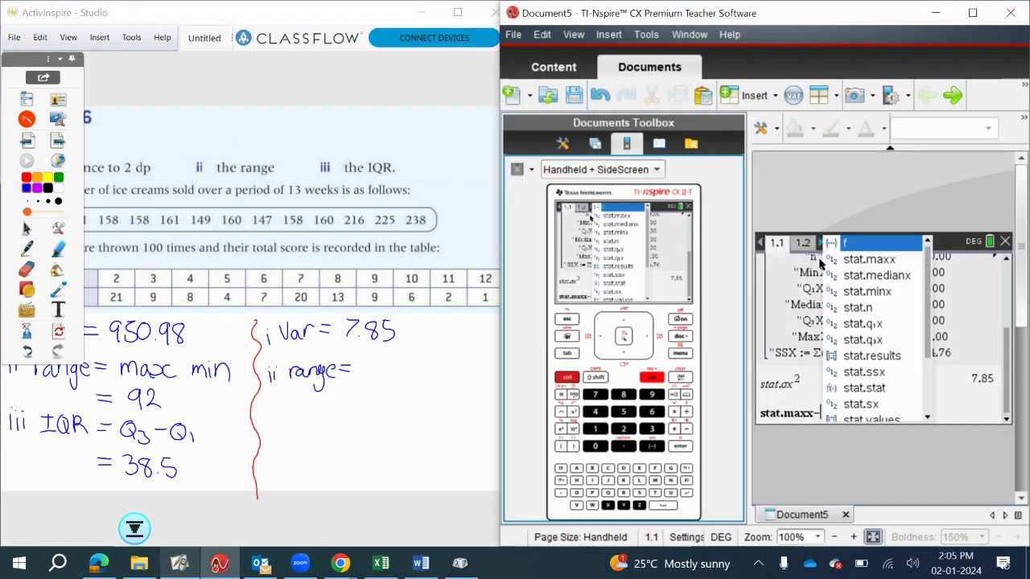
pyautogui.doubleClick(867, 291)
pyautogui.press('Return')
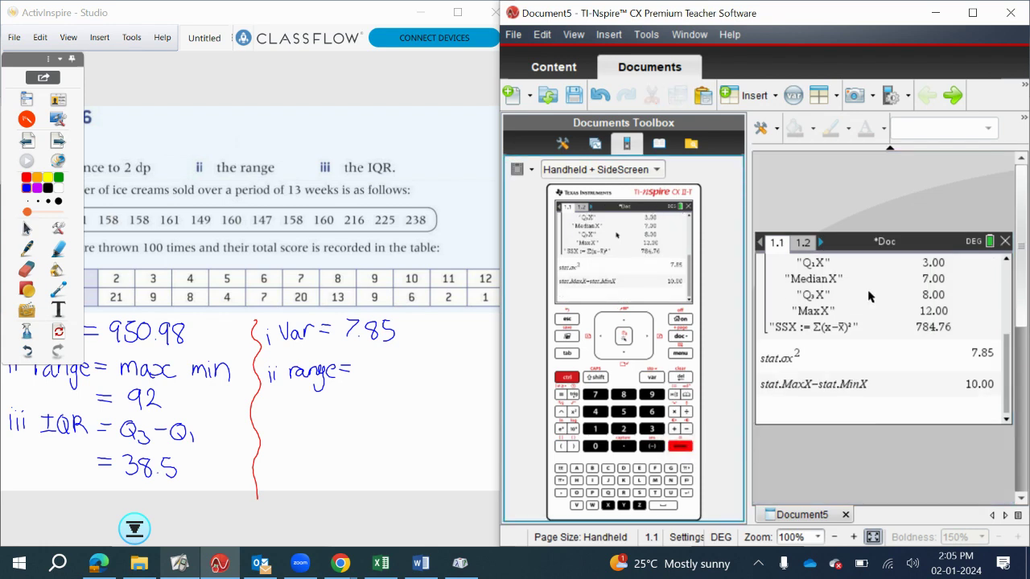
pyautogui.moveTo(369, 361)
pyautogui.mouseDown()
pyautogui.moveTo(369, 379)
pyautogui.moveTo(383, 363)
pyautogui.mouseUp()
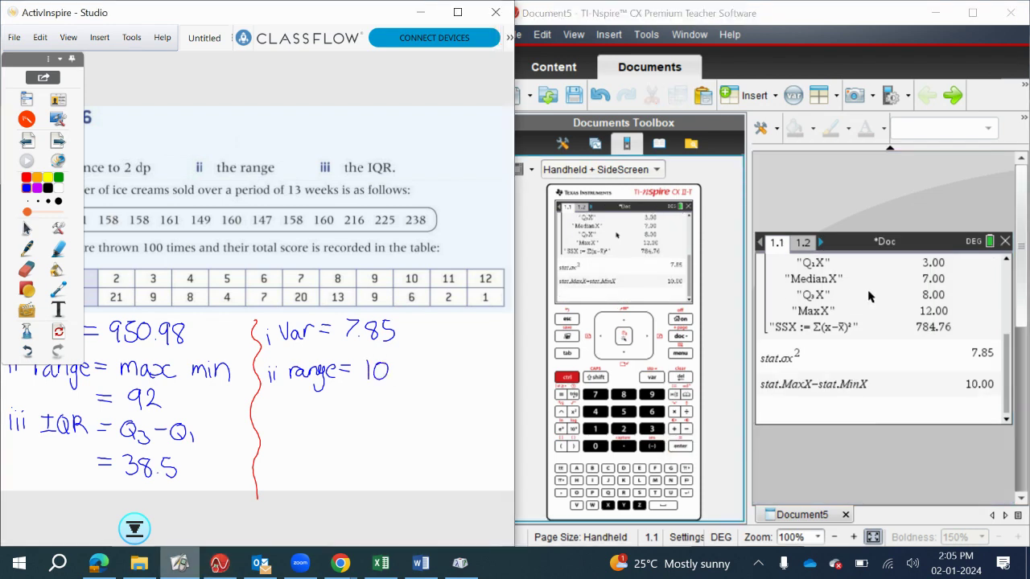
# - Handwrite "iii IQR =" on the line below the dice range answer
pyautogui.moveTo(270, 412); pyautogui.dragTo(271, 424)
pyautogui.moveTo(277, 410)
pyautogui.mouseDown()
pyautogui.moveTo(310, 411)
pyautogui.moveTo(341, 424)
pyautogui.mouseUp()
pyautogui.moveTo(342, 413); pyautogui.dragTo(353, 419)
# - Evaluate stat.Q₃X−stat.Q₁X in TI-Nspire and handwrite 5 as the dice IQR in ActivInspire
pyautogui.click(869, 297)
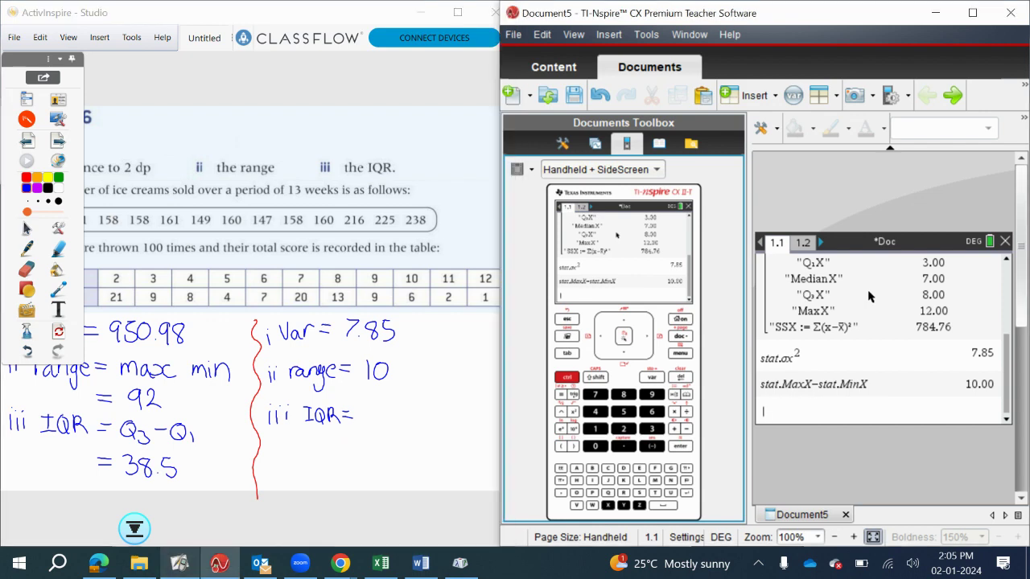
pyautogui.hotkey('ctrl', 'l')
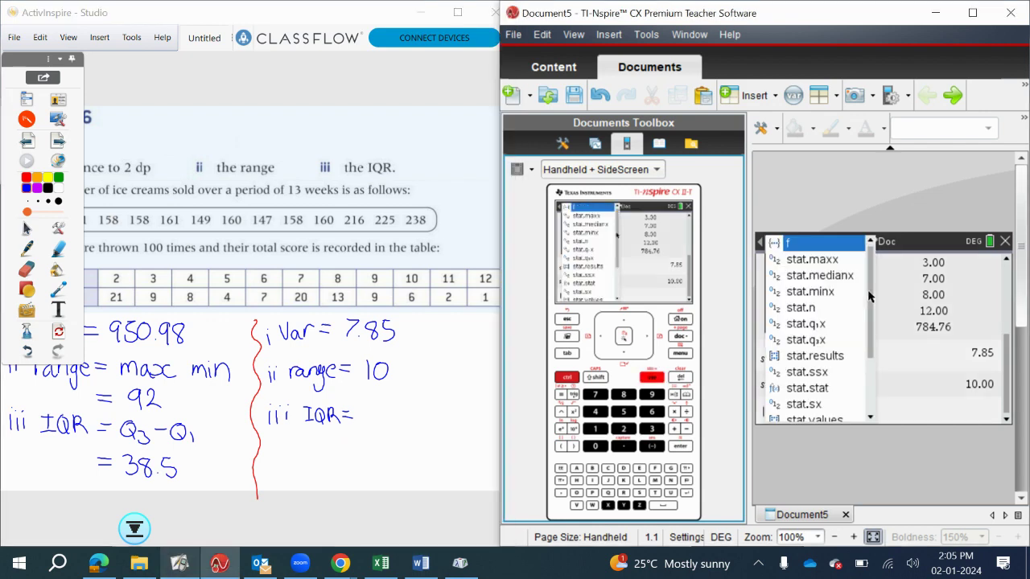
pyautogui.doubleClick(814, 341)
pyautogui.write('-')
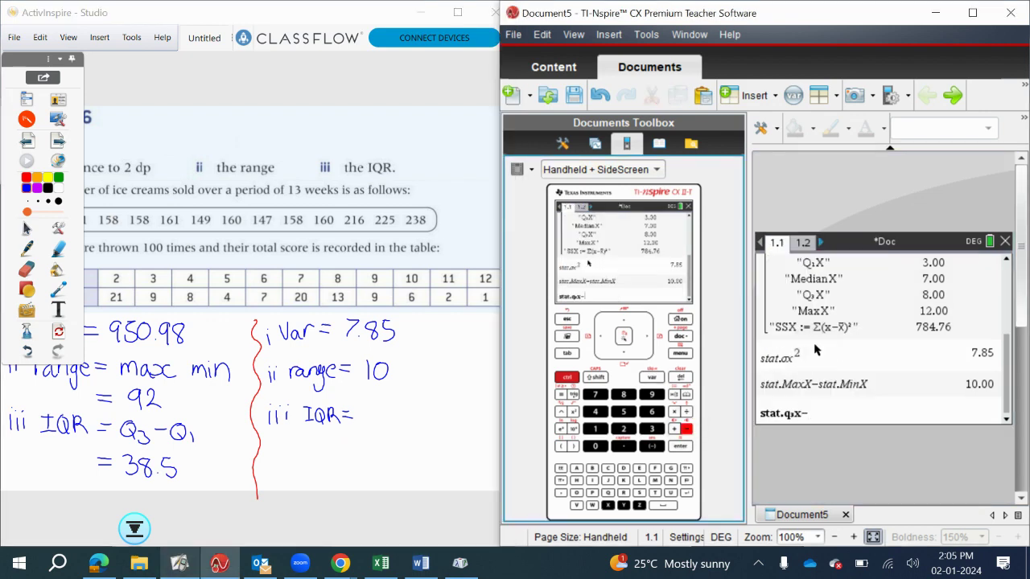
pyautogui.hotkey('ctrl', 'l')
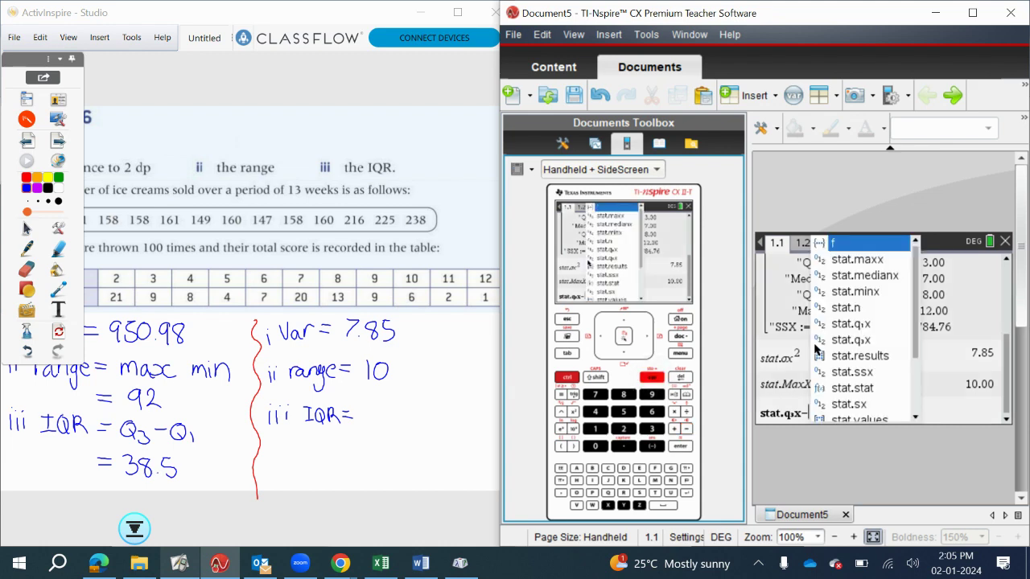
pyautogui.doubleClick(814, 323)
pyautogui.press('Return')
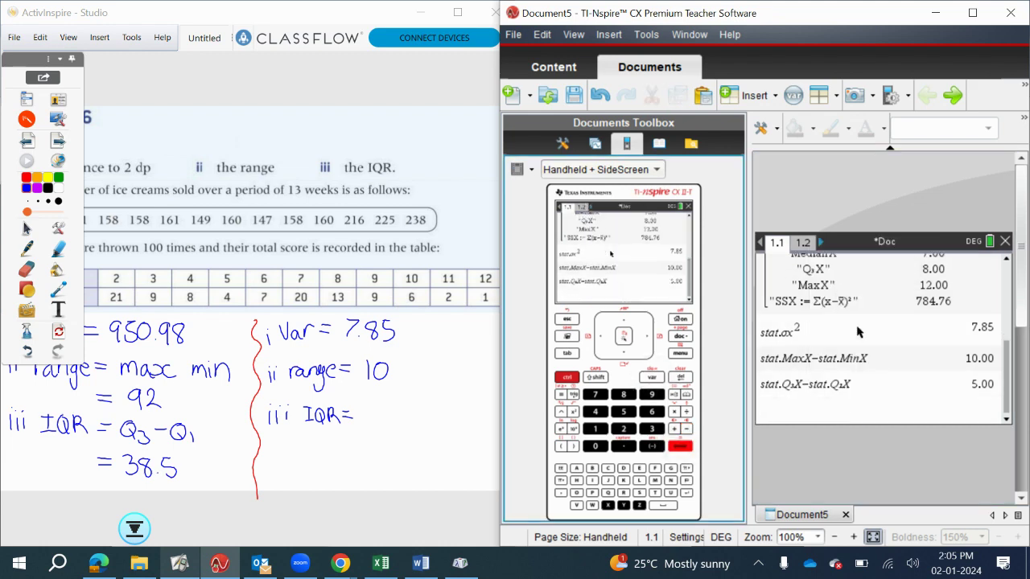
pyautogui.moveTo(373, 406)
pyautogui.mouseDown()
pyautogui.moveTo(383, 405)
pyautogui.moveTo(372, 422)
pyautogui.mouseUp()
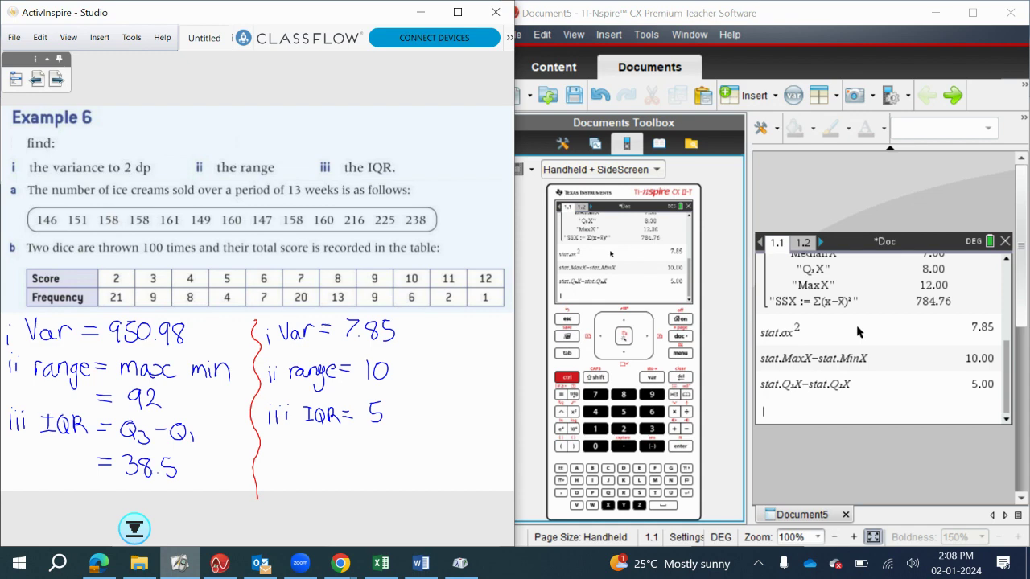
# - Maximize the ActivInspire window and go to page 5 with Example 6 part c on cat weights
pyautogui.press('super+Up')
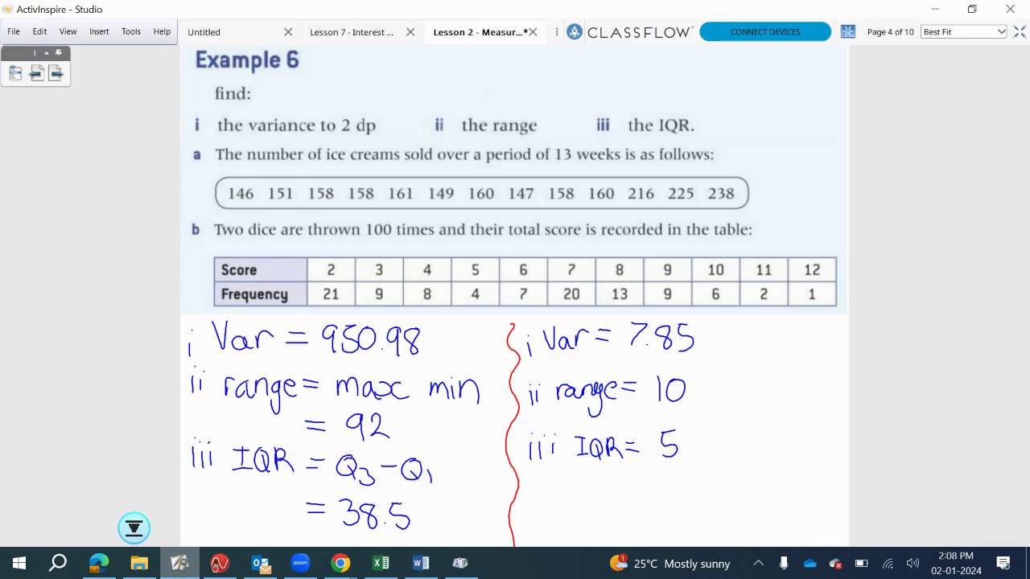
pyautogui.press('pagedown')
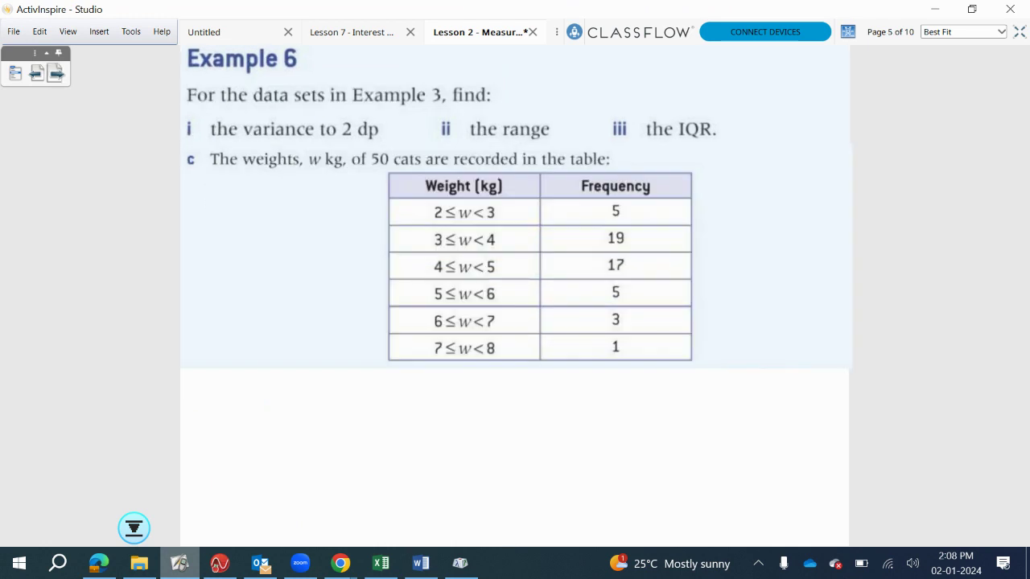